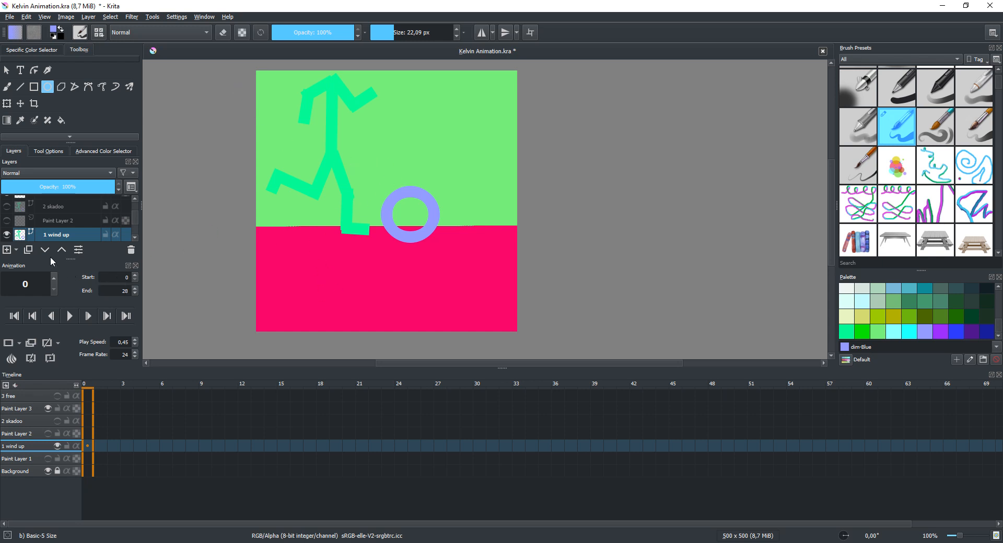
Lower the 1 wind up layer's opacity to 36% and make the 2 skadoo layer active and visible.
{"action": "left_click", "coordinate": [41, 189]}
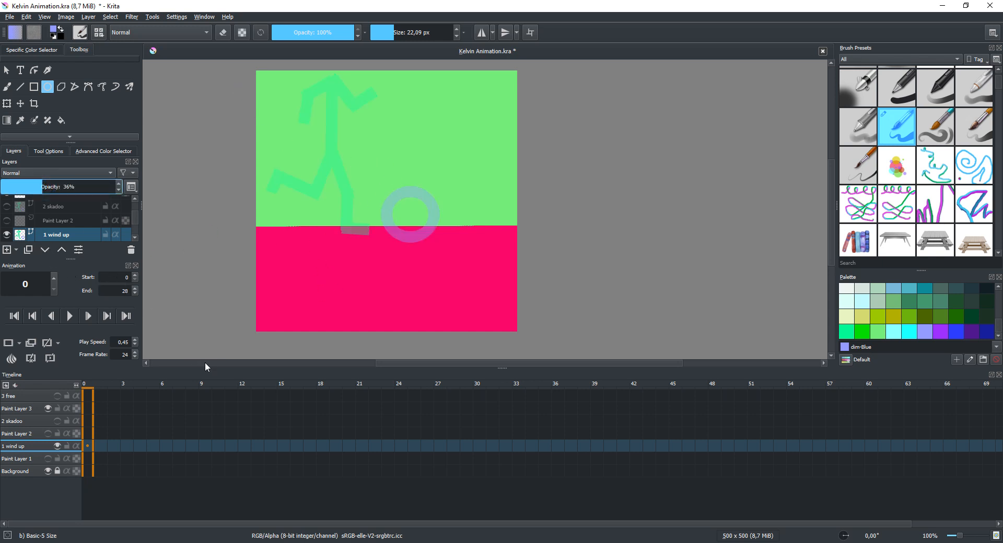
{"action": "left_click", "coordinate": [60, 207]}
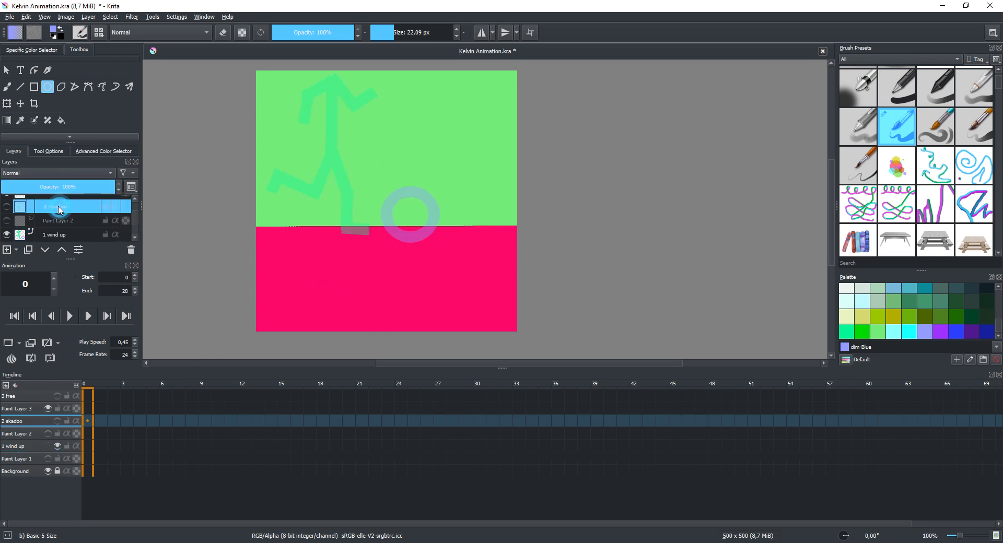
{"action": "left_click", "coordinate": [7, 207]}
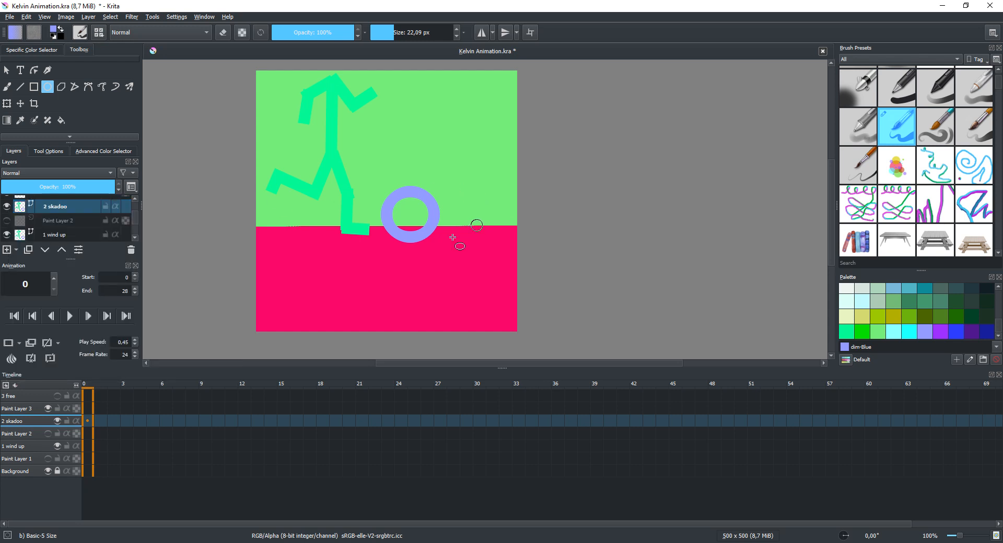
On 2 skadoo, rotate the figure's raised rear lower leg to slope down and back, and reattach it at the knee.
{"action": "left_click", "coordinate": [4, 72]}
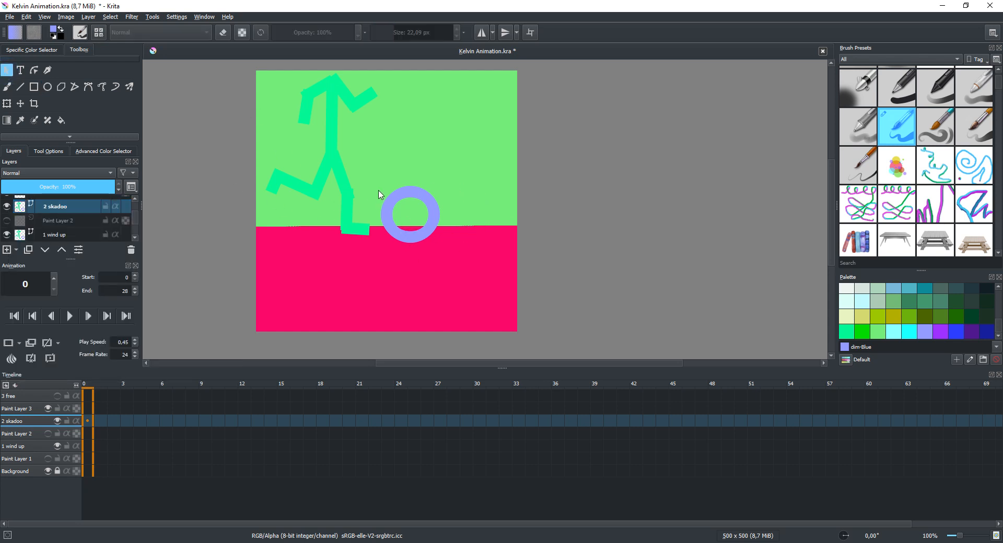
{"action": "left_click", "coordinate": [276, 182]}
{"action": "scroll", "coordinate": [290, 187], "scroll_direction": "up", "scroll_amount": 5}
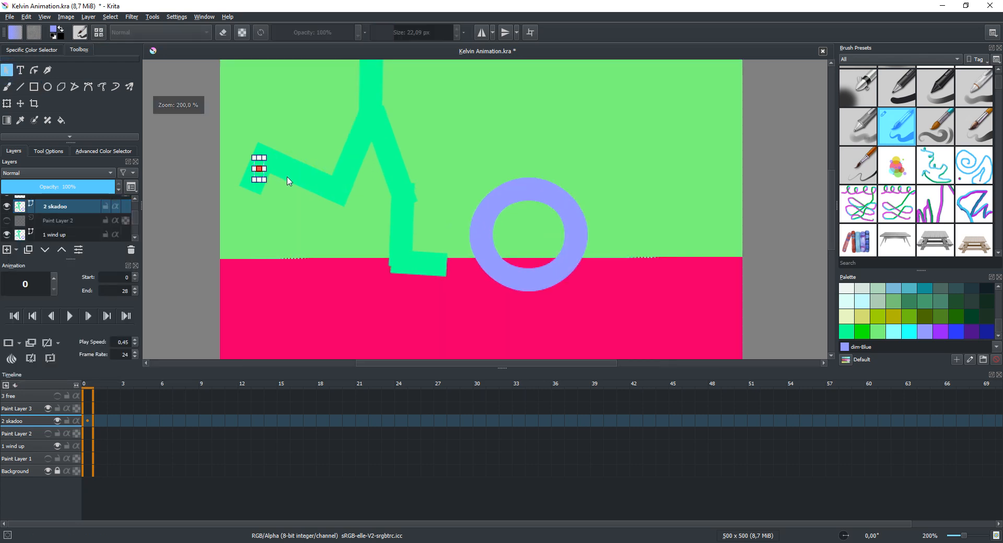
{"action": "left_click", "coordinate": [350, 214]}
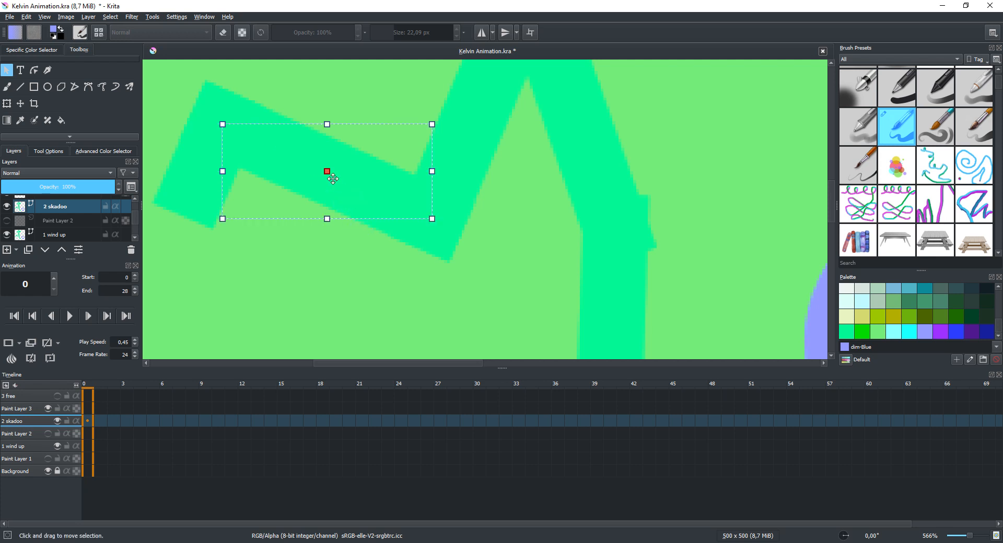
{"action": "left_click_drag", "start_coordinate": [221, 222], "coordinate": [295, 334]}
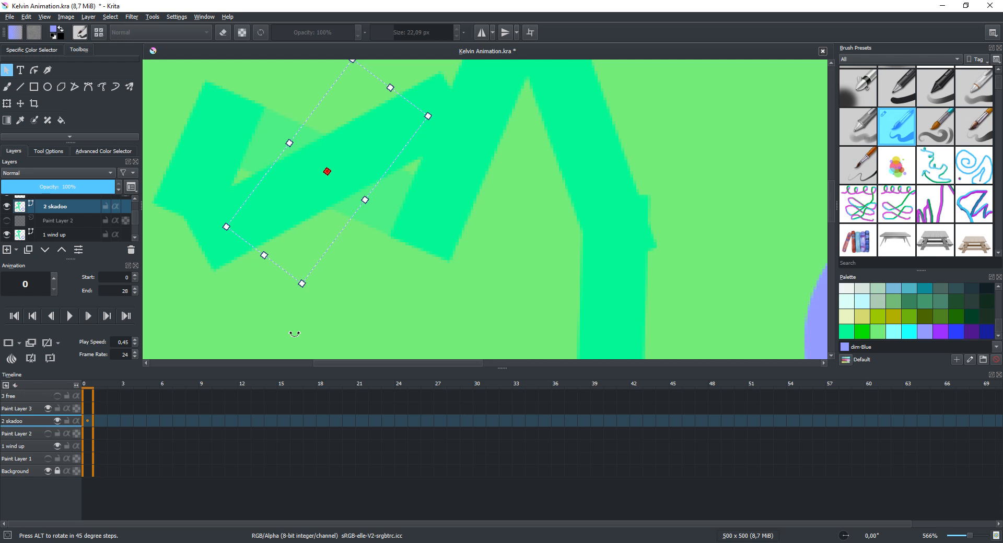
{"action": "left_click_drag", "start_coordinate": [307, 172], "coordinate": [311, 282]}
{"action": "scroll", "coordinate": [272, 209], "scroll_direction": "down", "scroll_amount": 2}
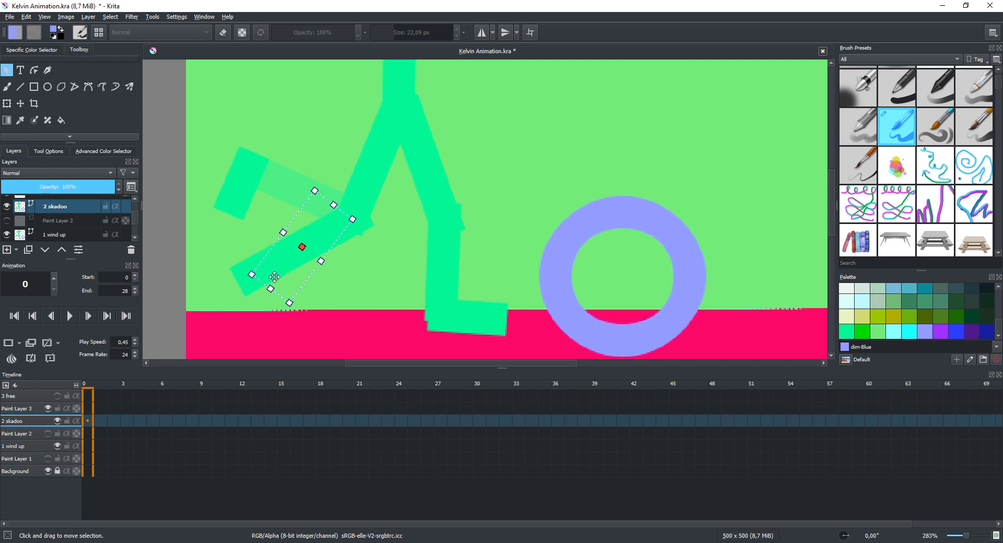
{"action": "left_click_drag", "start_coordinate": [279, 259], "coordinate": [284, 243]}
Rotate the rear foot to point down and forward, and move it onto the end of the lowered leg.
{"action": "left_click", "coordinate": [235, 184]}
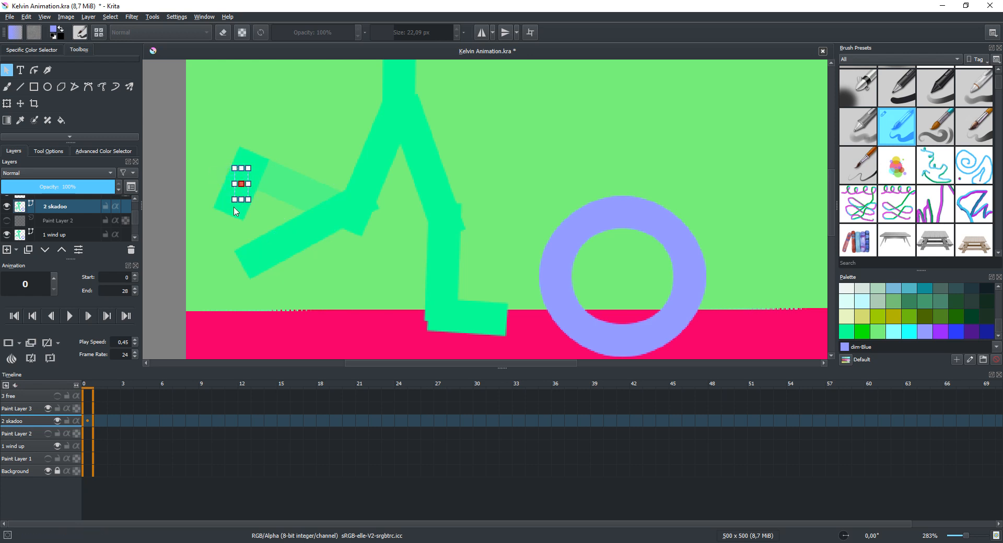
{"action": "left_click_drag", "start_coordinate": [233, 208], "coordinate": [261, 214]}
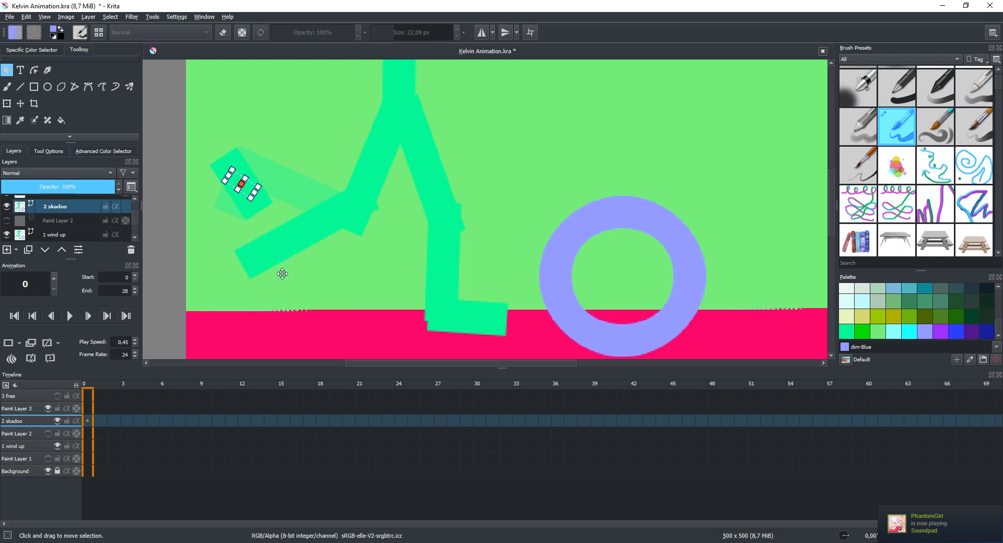
{"action": "left_click_drag", "start_coordinate": [241, 184], "coordinate": [266, 273]}
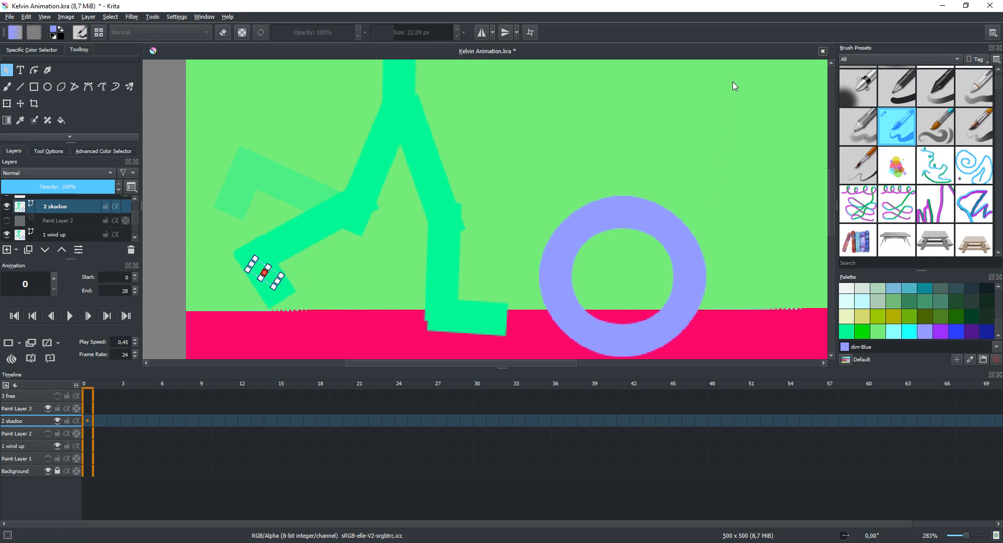
Hide the 1 wind up layer and set the 2 skadoo layer's opacity to 41%.
{"action": "left_click", "coordinate": [6, 234]}
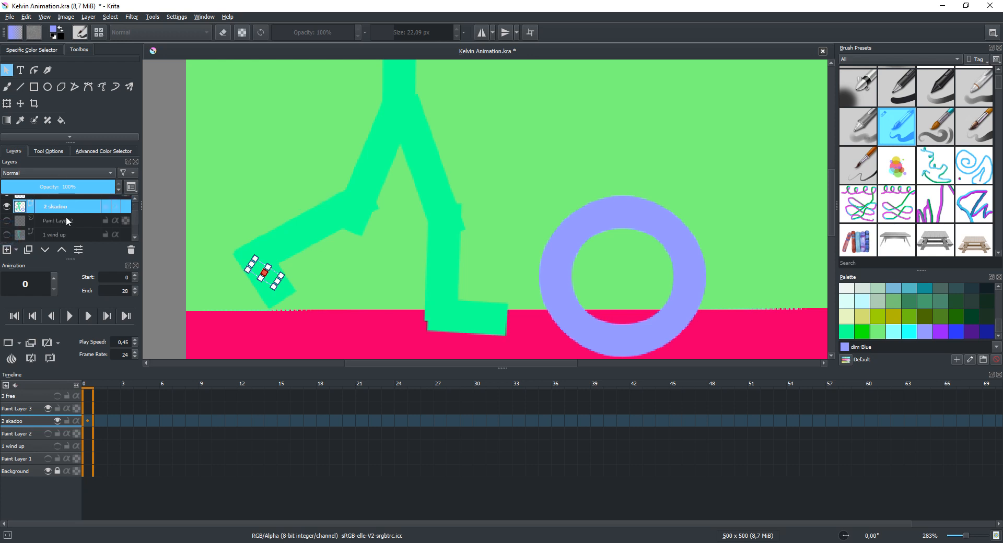
{"action": "scroll", "coordinate": [74, 218], "scroll_direction": "up", "scroll_amount": 2}
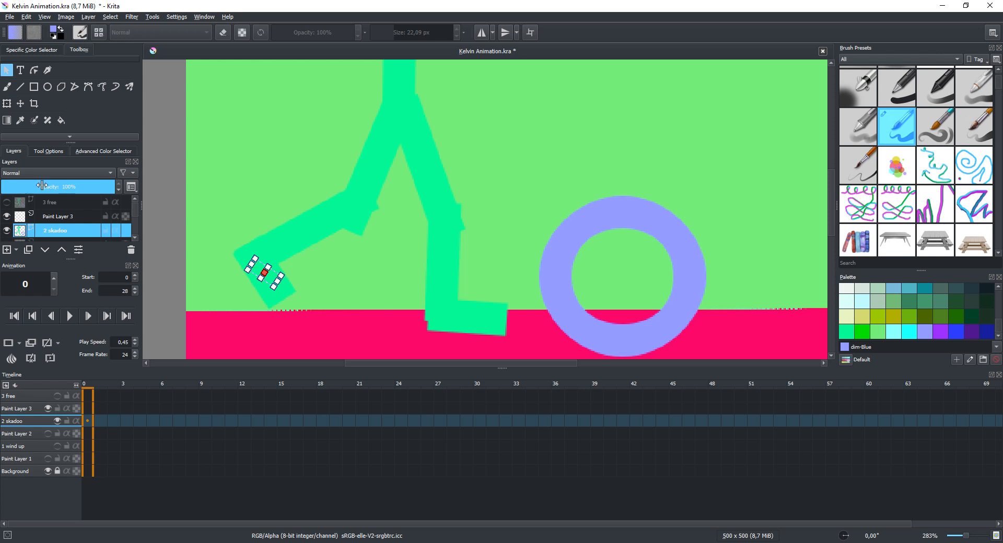
{"action": "left_click_drag", "start_coordinate": [42, 185], "coordinate": [47, 187]}
{"action": "scroll", "coordinate": [67, 219], "scroll_direction": "down", "scroll_amount": 3}
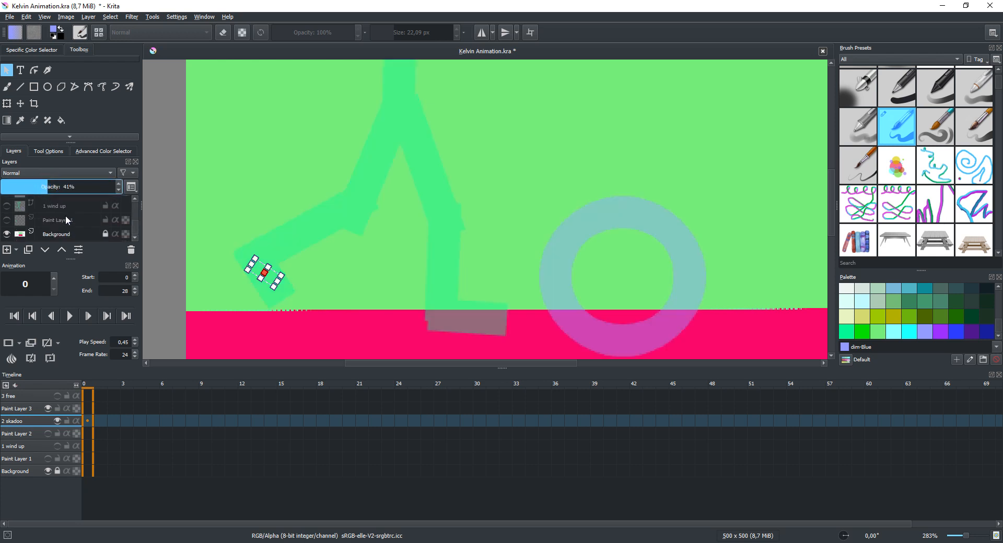
Compare the new pose against the 1 wind up layer, restoring 2 skadoo to 100% opacity and leaving 1 wind up hidden.
{"action": "left_click", "coordinate": [7, 206]}
{"action": "left_click_drag", "start_coordinate": [52, 183], "coordinate": [223, 187]}
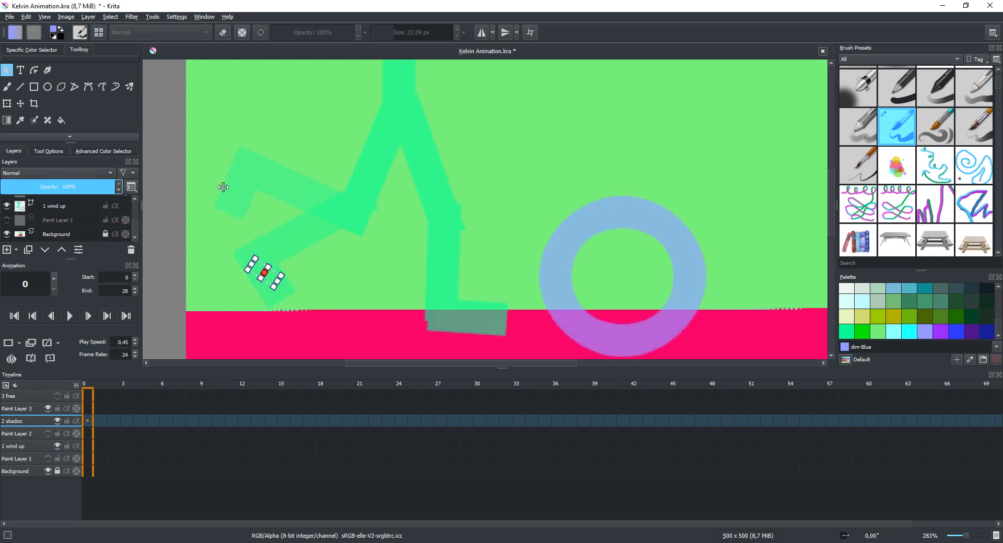
{"action": "left_click", "coordinate": [8, 208]}
{"action": "scroll", "coordinate": [46, 206], "scroll_direction": "up", "scroll_amount": 3}
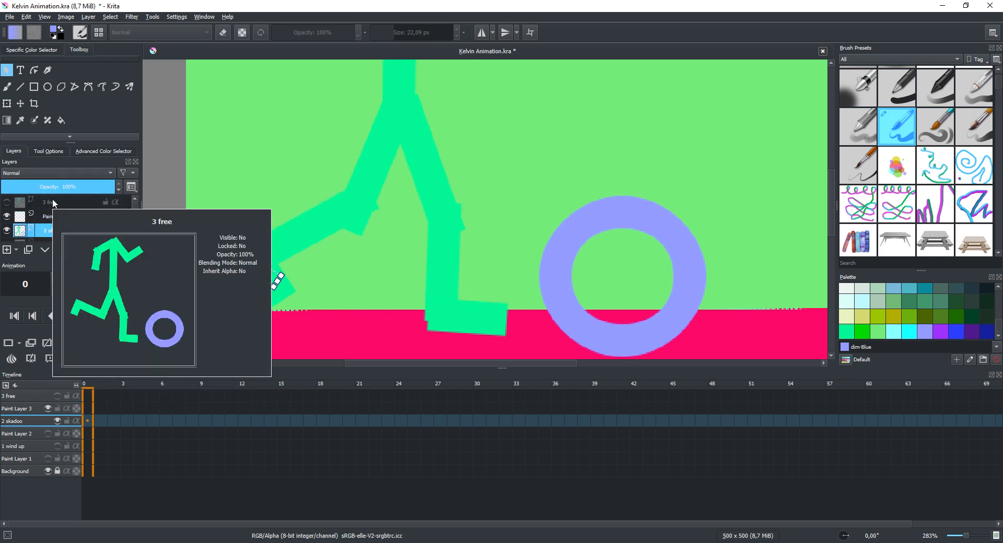
{"action": "left_click", "coordinate": [54, 203]}
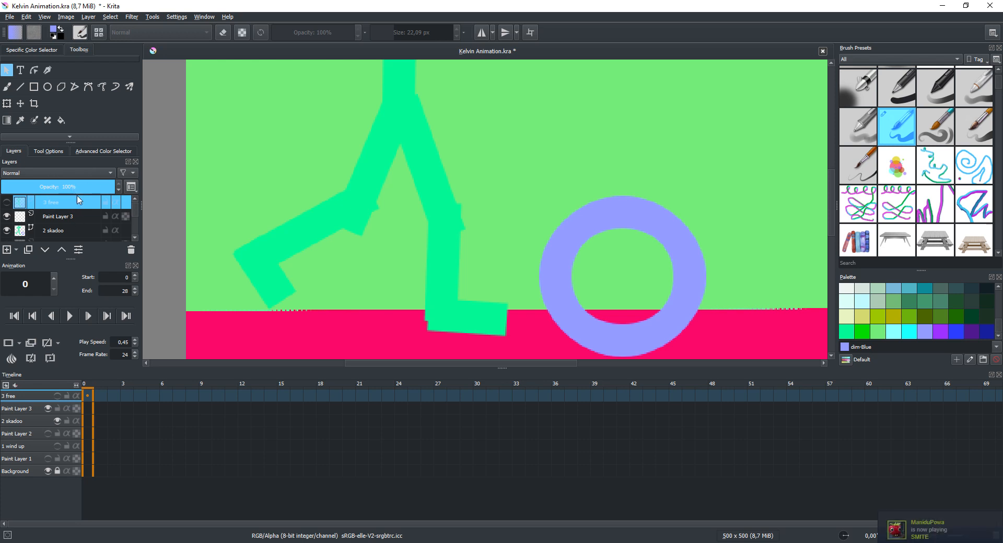
{"action": "mouse_move", "coordinate": [101, 215]}
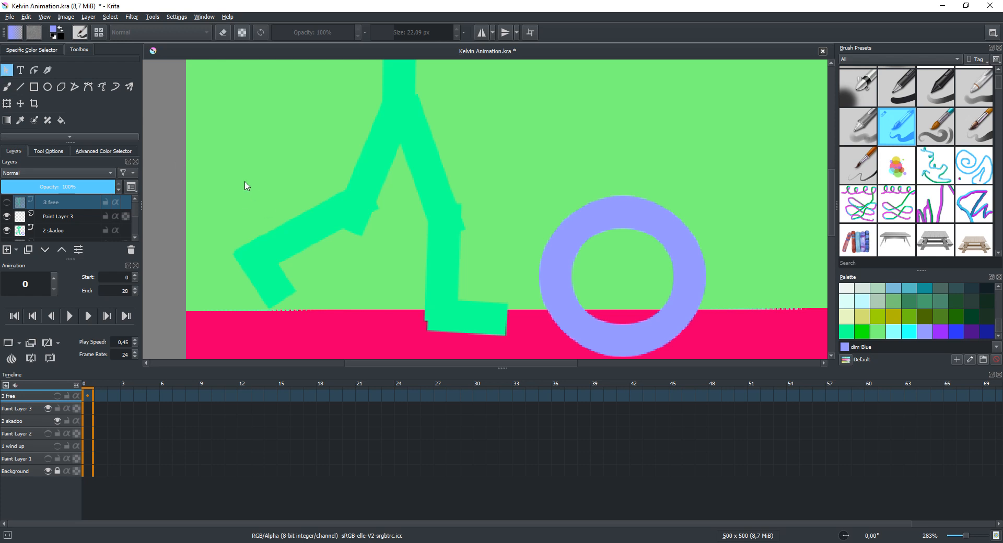
{"action": "left_click", "coordinate": [51, 230]}
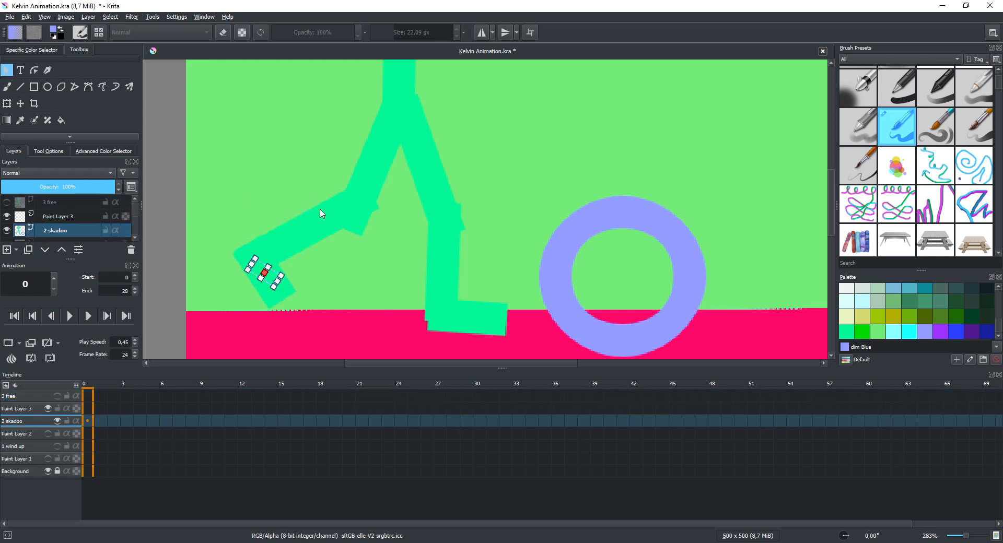
Rotate the rear lower leg and foot on 2 skadoo further forward, joining the leg to the knee and the foot to the ankle.
{"action": "left_click", "coordinate": [300, 227]}
{"action": "left_click", "coordinate": [339, 270]}
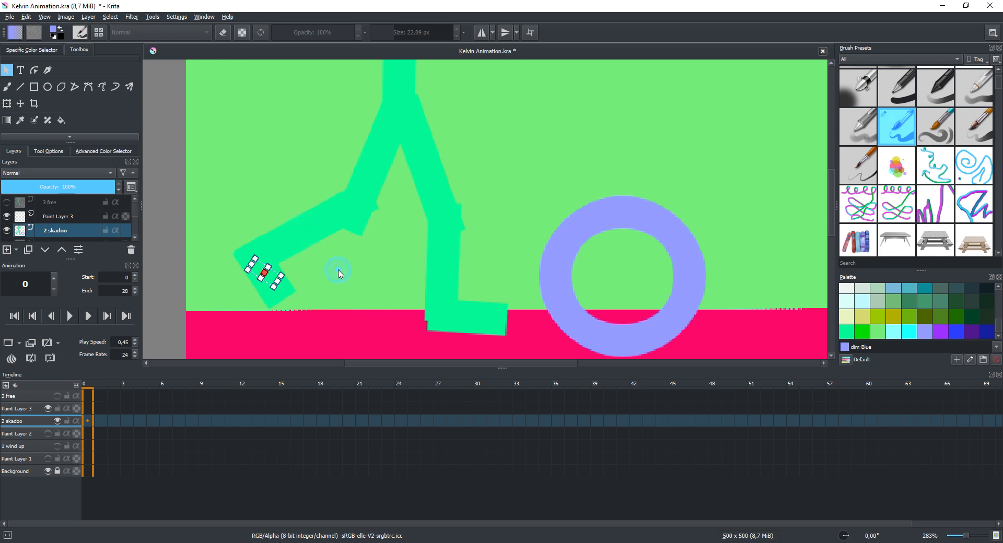
{"action": "left_click", "coordinate": [365, 218]}
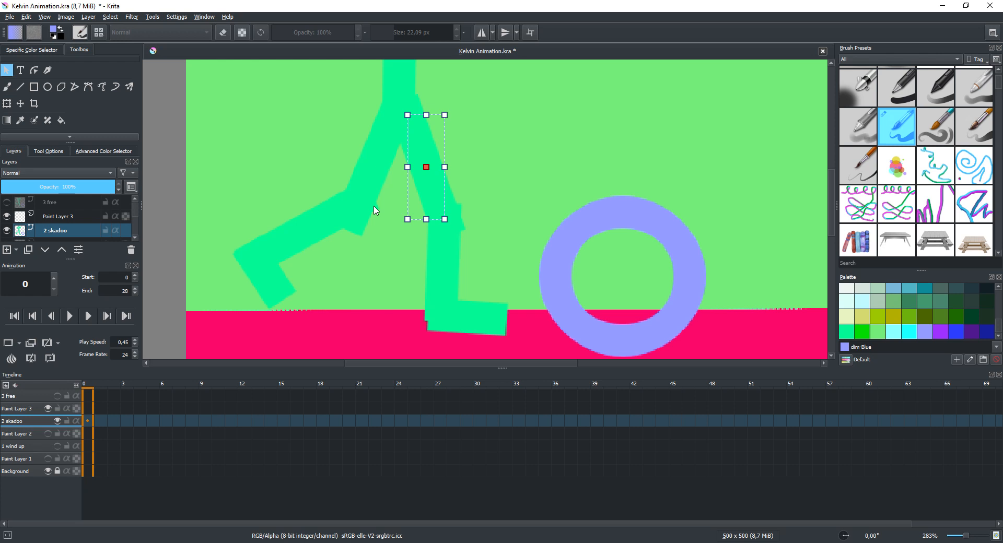
{"action": "left_click", "coordinate": [338, 221]}
{"action": "left_click_drag", "start_coordinate": [326, 230], "coordinate": [321, 218]}
{"action": "left_click_drag", "start_coordinate": [296, 287], "coordinate": [396, 269]}
{"action": "left_click_drag", "start_coordinate": [298, 213], "coordinate": [359, 215]}
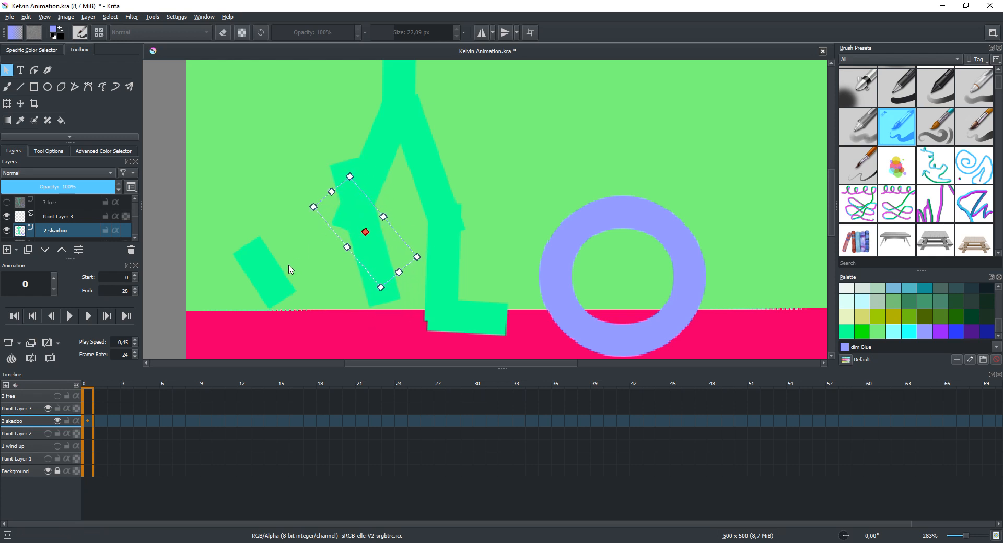
{"action": "left_click_drag", "start_coordinate": [349, 177], "coordinate": [352, 209]}
{"action": "left_click", "coordinate": [272, 264]}
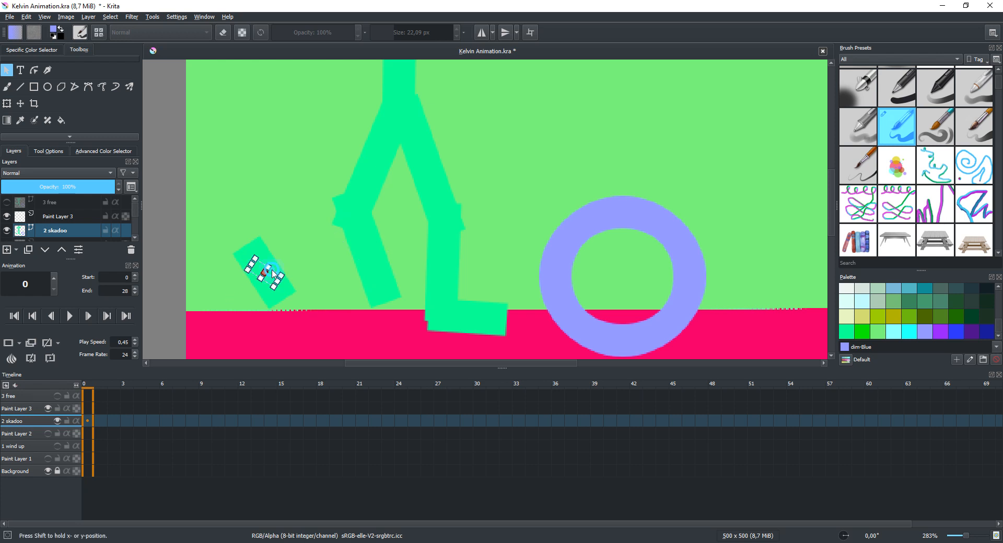
{"action": "left_click_drag", "start_coordinate": [275, 293], "coordinate": [407, 285]}
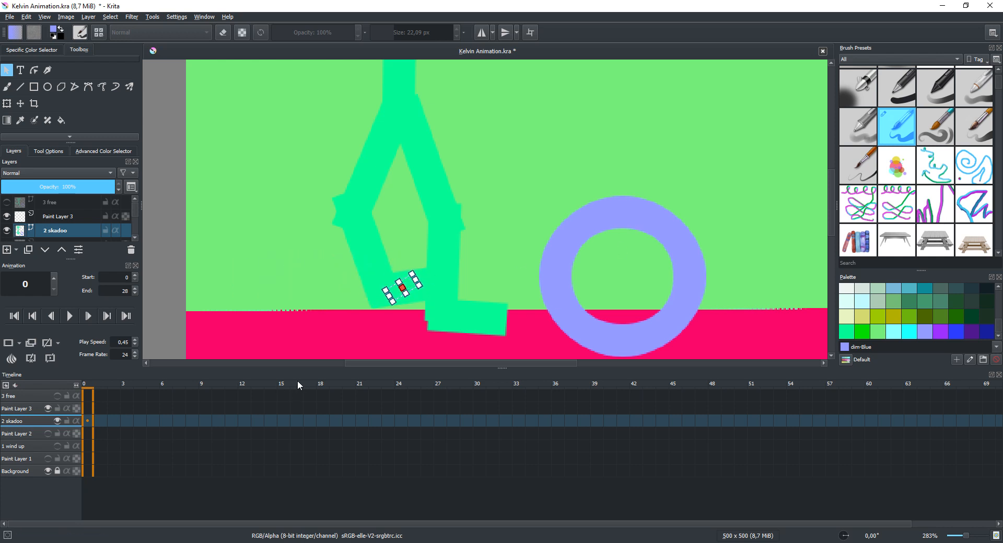
Set the 2 skadoo layer's opacity to 88%.
{"action": "left_click", "coordinate": [48, 186]}
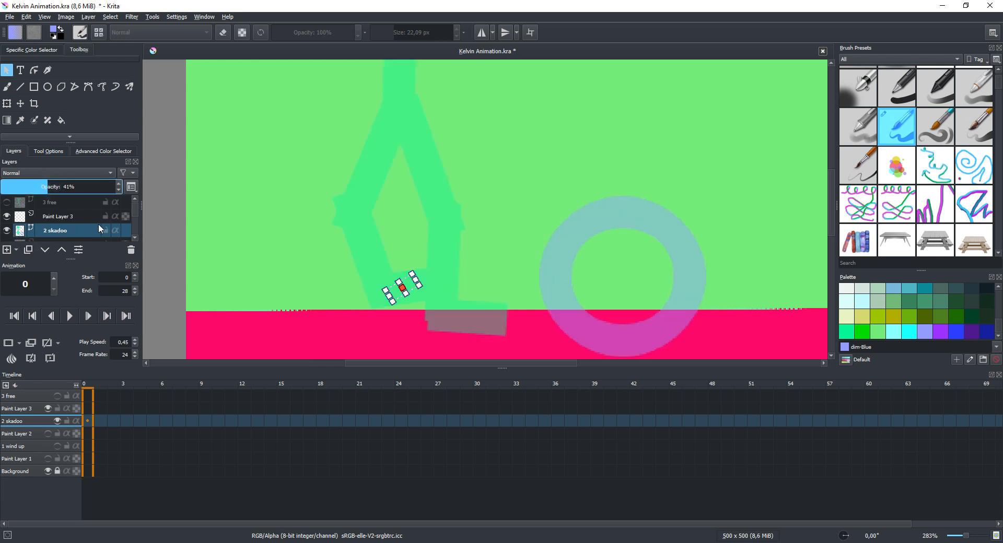
{"action": "mouse_move", "coordinate": [90, 229]}
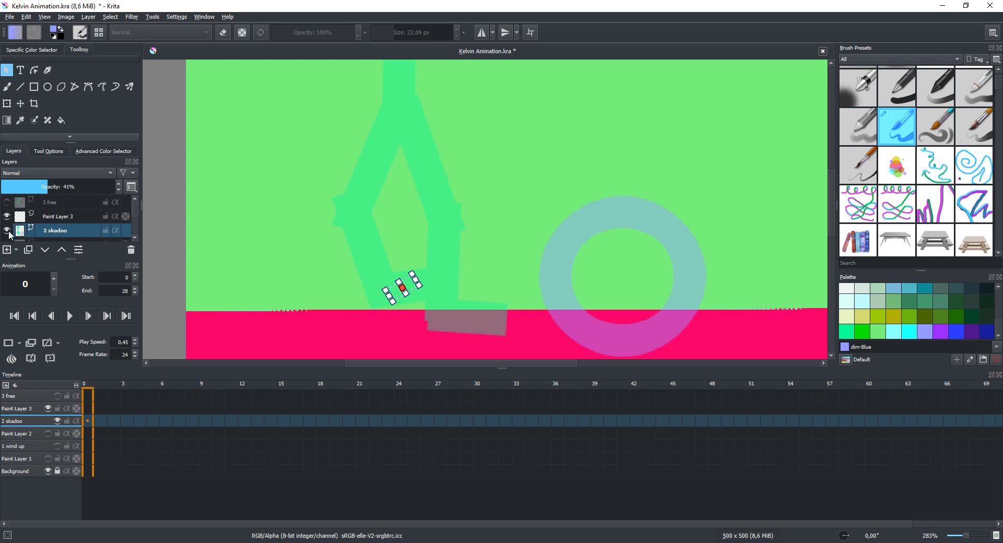
{"action": "left_click_drag", "start_coordinate": [59, 187], "coordinate": [101, 187]}
{"action": "left_click", "coordinate": [12, 108]}
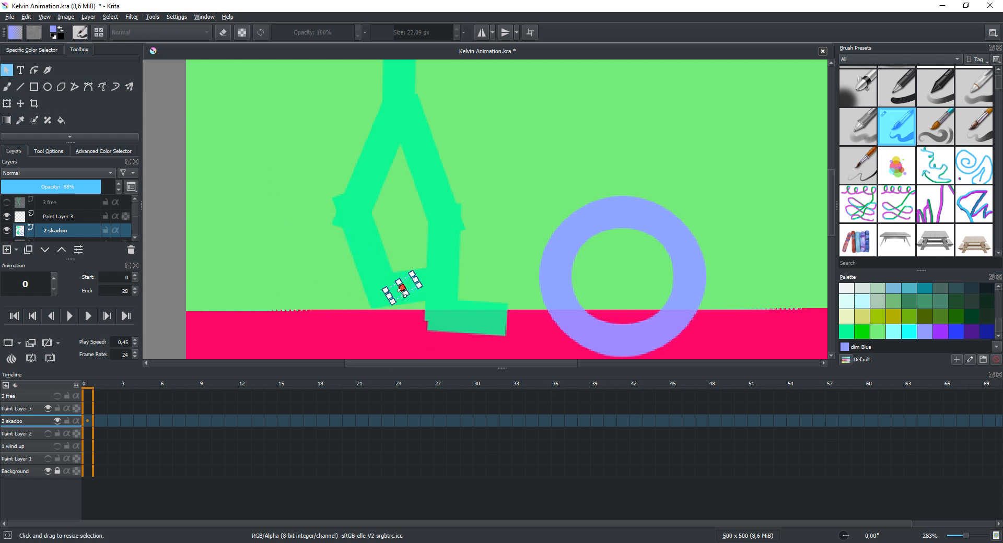
Move the rear foot aside to the upper background, and rotate the rear lower leg upright and place it below the knee.
{"action": "left_click_drag", "start_coordinate": [399, 282], "coordinate": [252, 116]}
{"action": "left_click", "coordinate": [370, 250]}
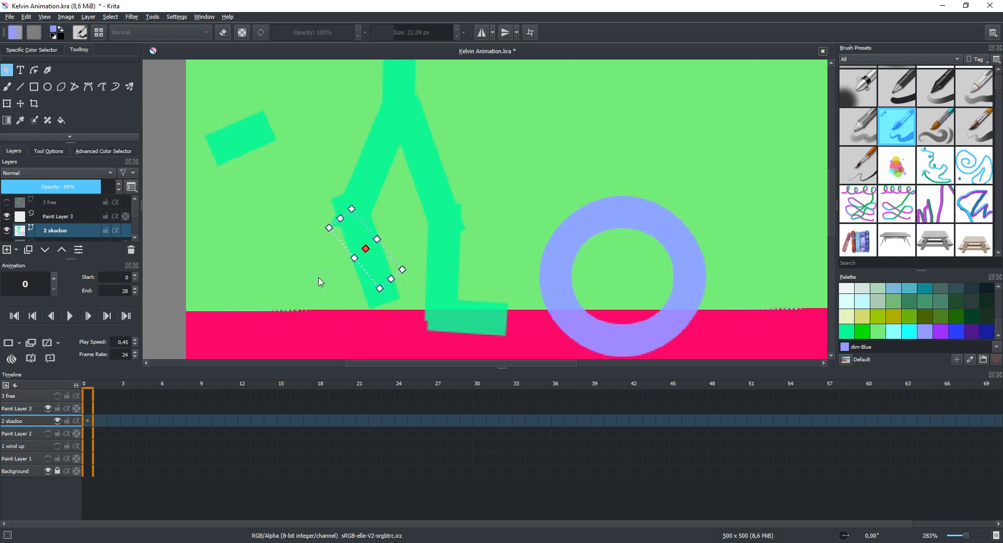
{"action": "left_click_drag", "start_coordinate": [375, 296], "coordinate": [365, 315]}
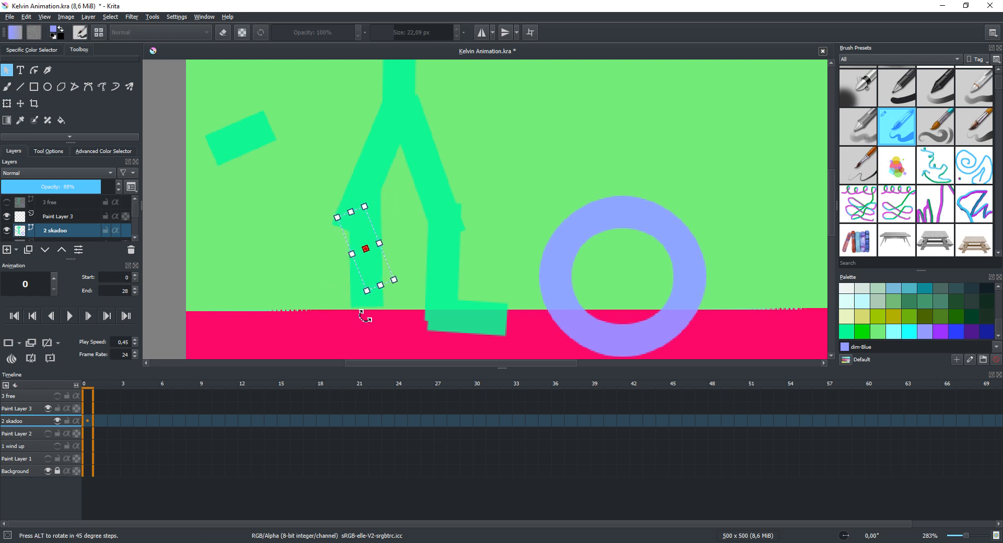
{"action": "left_click_drag", "start_coordinate": [367, 247], "coordinate": [370, 297]}
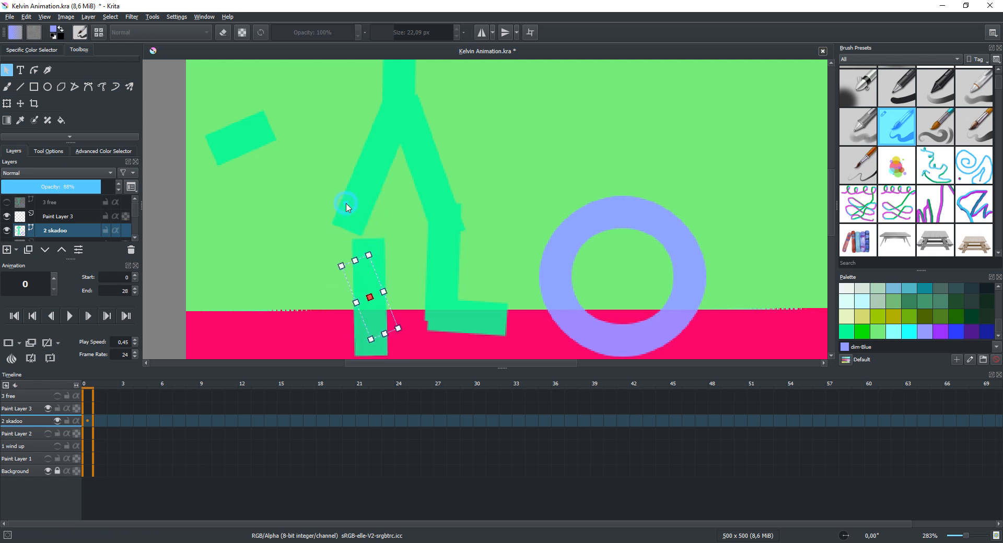
{"action": "left_click", "coordinate": [376, 219]}
{"action": "key", "text": "ctrl+z"}
{"action": "key", "text": "ctrl+z"}
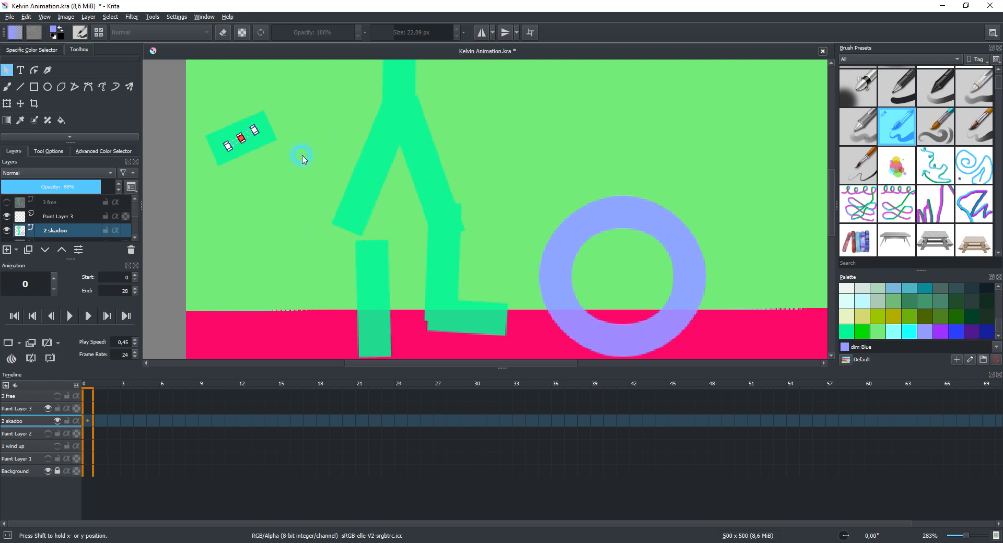
{"action": "left_click", "coordinate": [340, 158]}
{"action": "left_click", "coordinate": [361, 213]}
{"action": "left_click", "coordinate": [311, 213]}
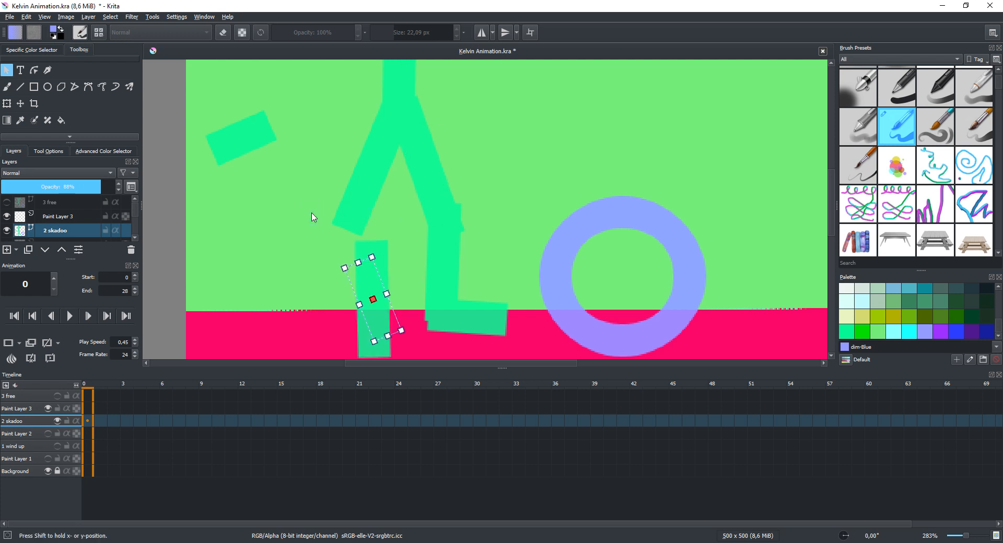
Rotate the rear thigh to nearly vertical under the hip and move the upright lower leg beneath it.
{"action": "left_click", "coordinate": [332, 170]}
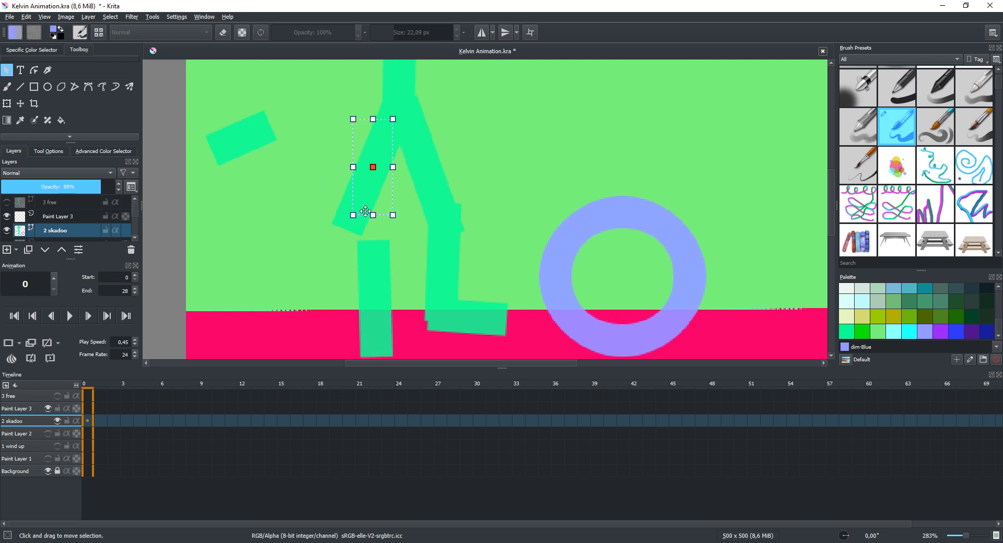
{"action": "left_click_drag", "start_coordinate": [351, 219], "coordinate": [385, 219]}
{"action": "left_click_drag", "start_coordinate": [375, 180], "coordinate": [368, 199]}
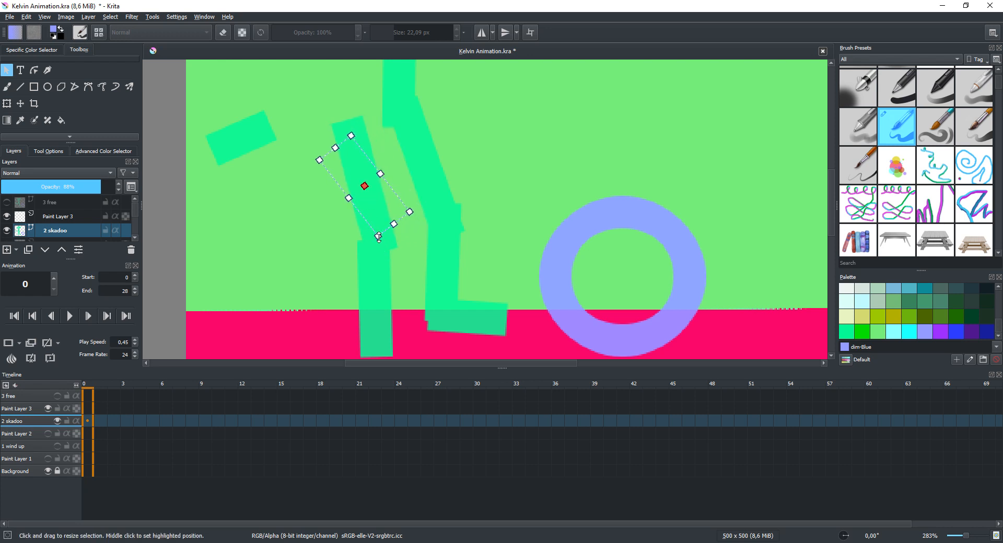
{"action": "left_click_drag", "start_coordinate": [377, 242], "coordinate": [402, 209]}
{"action": "left_click", "coordinate": [371, 295]}
{"action": "left_click_drag", "start_coordinate": [378, 334], "coordinate": [398, 308]}
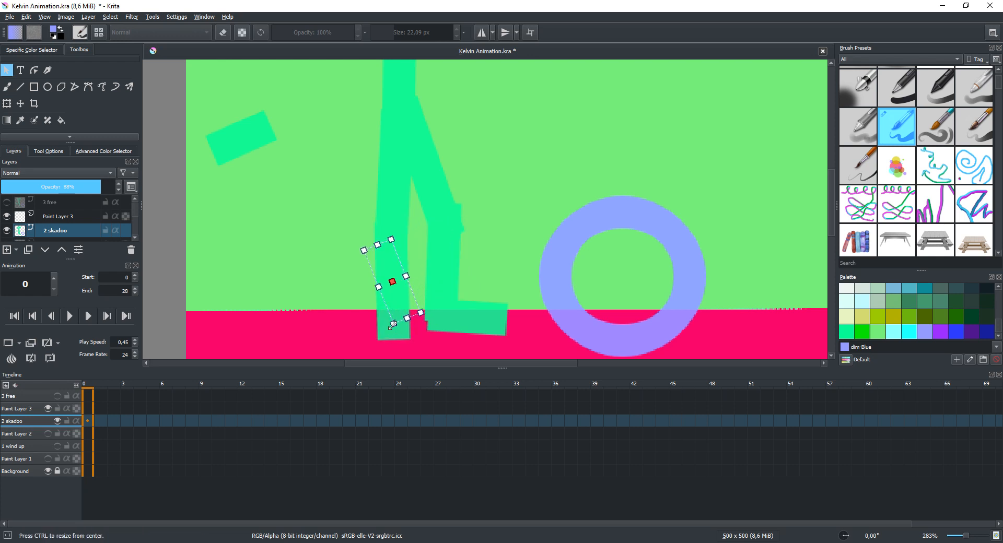
Rotate the rear lower leg so its lower end slants backward, and join its top to the knee under the thigh.
{"action": "left_click_drag", "start_coordinate": [392, 332], "coordinate": [370, 328]}
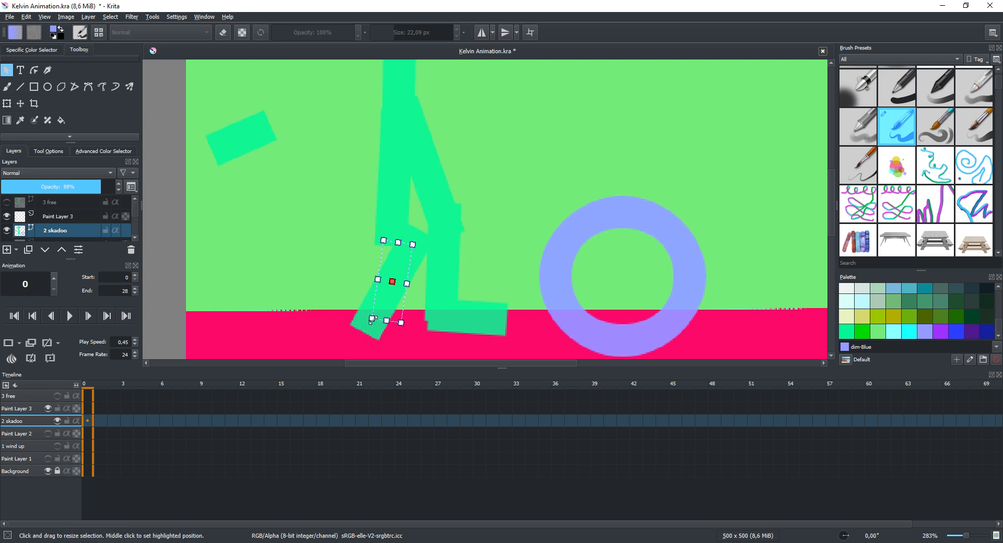
{"action": "left_click_drag", "start_coordinate": [371, 328], "coordinate": [381, 328]}
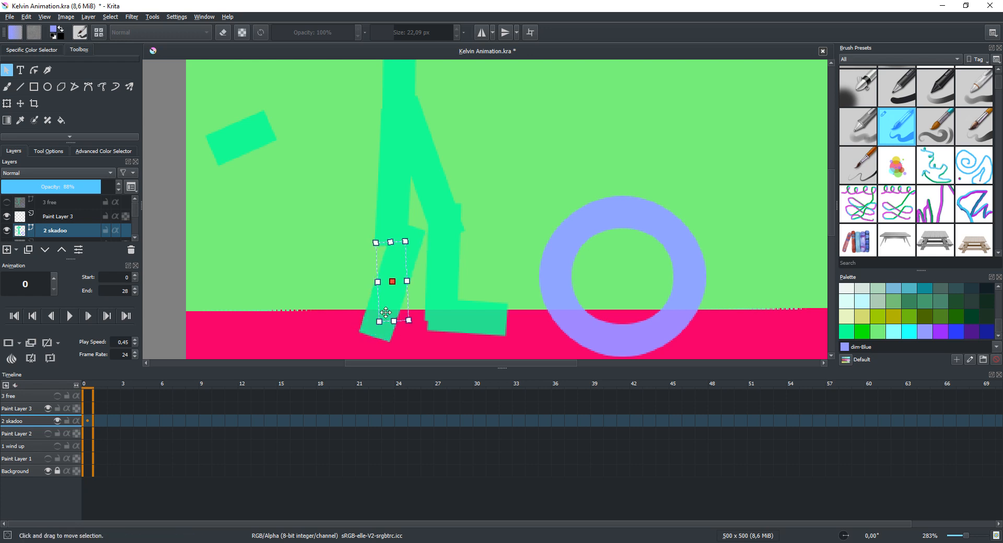
{"action": "left_click_drag", "start_coordinate": [395, 287], "coordinate": [378, 291]}
Move the detached rear foot from the upper background down beside the rear ankle on 2 skadoo.
{"action": "scroll", "coordinate": [306, 248], "scroll_direction": "down", "scroll_amount": 2}
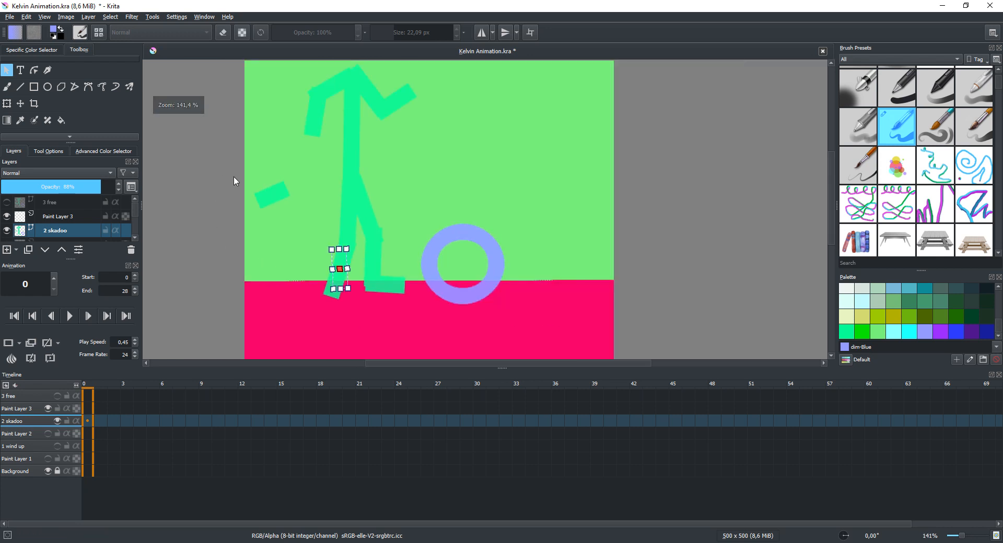
{"action": "left_click", "coordinate": [269, 195]}
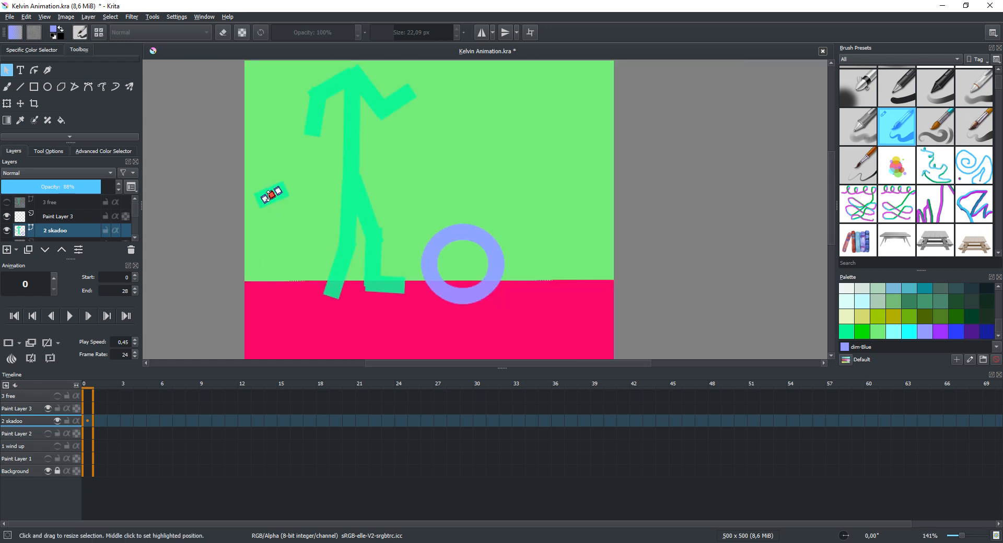
{"action": "scroll", "coordinate": [271, 197], "scroll_direction": "up", "scroll_amount": 3}
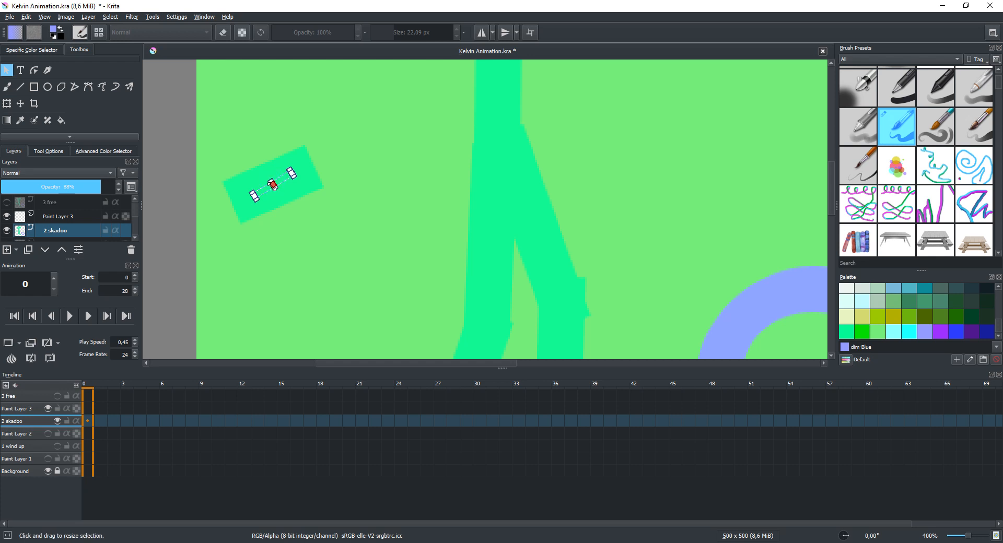
{"action": "left_click_drag", "start_coordinate": [267, 189], "coordinate": [633, 209]}
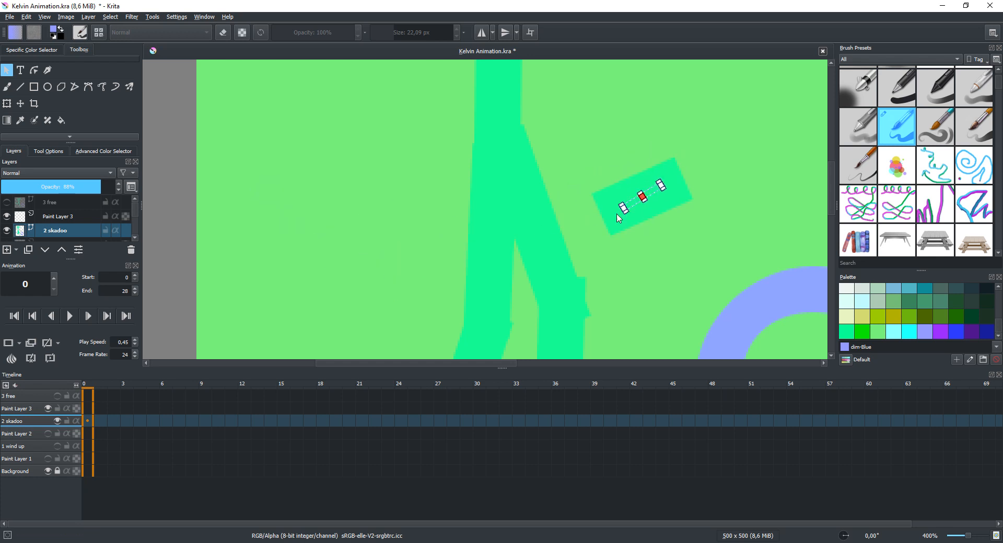
{"action": "scroll", "coordinate": [598, 228], "scroll_direction": "down", "scroll_amount": 2}
{"action": "scroll", "coordinate": [597, 229], "scroll_direction": "down", "scroll_amount": 2}
{"action": "scroll", "coordinate": [590, 218], "scroll_direction": "up", "scroll_amount": 3}
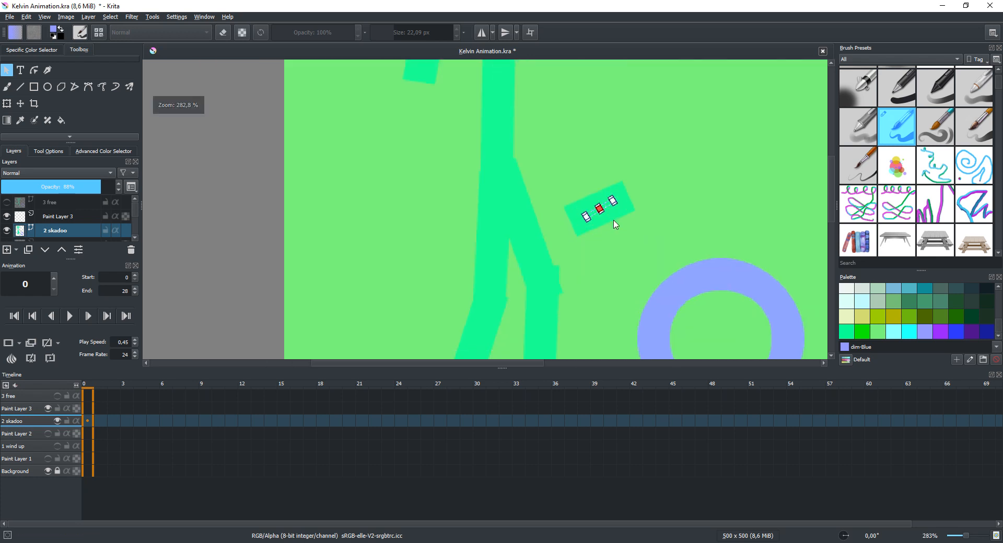
{"action": "left_click_drag", "start_coordinate": [607, 206], "coordinate": [416, 326]}
{"action": "scroll", "coordinate": [445, 306], "scroll_direction": "down", "scroll_amount": 2}
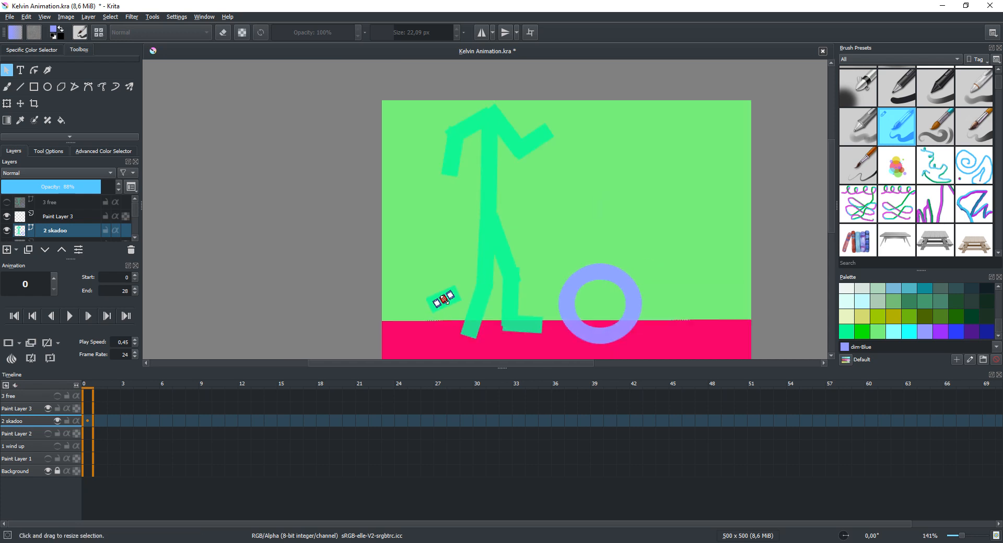
{"action": "scroll", "coordinate": [447, 301], "scroll_direction": "up", "scroll_amount": 3}
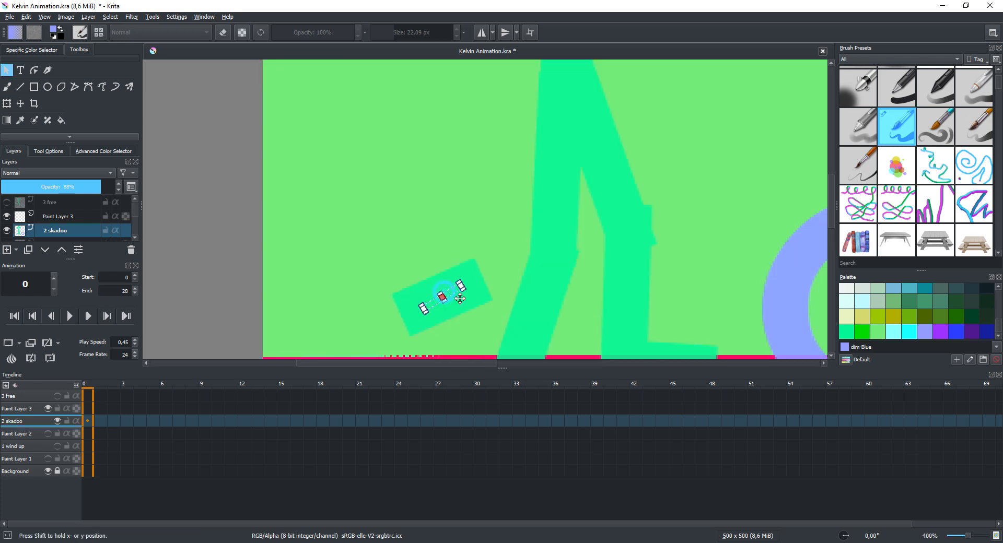
{"action": "left_click_drag", "start_coordinate": [444, 289], "coordinate": [586, 340]}
{"action": "scroll", "coordinate": [580, 337], "scroll_direction": "down", "scroll_amount": 2}
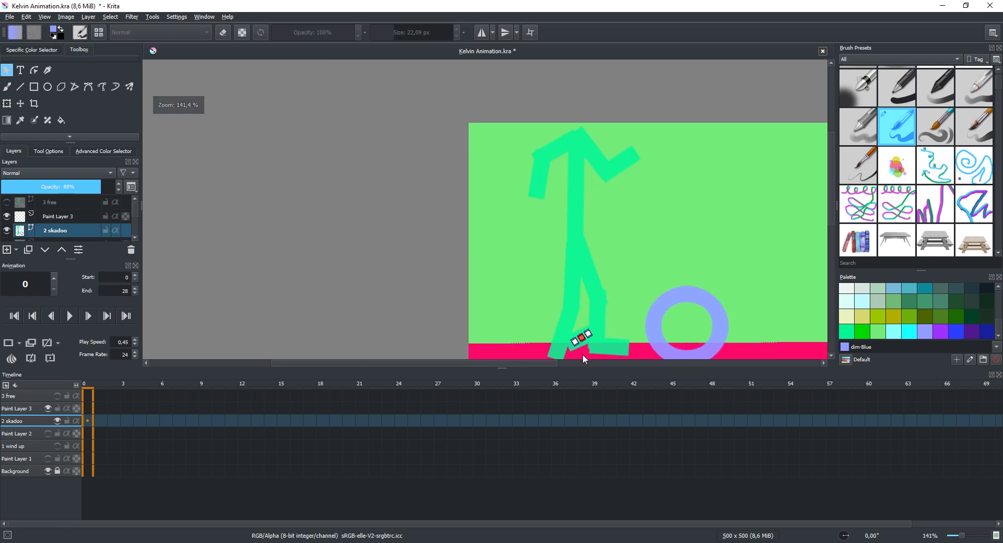
Rotate the rear foot so its toes slope downward and attach it to the end of the rear lower leg.
{"action": "left_click_drag", "start_coordinate": [576, 343], "coordinate": [505, 232]}
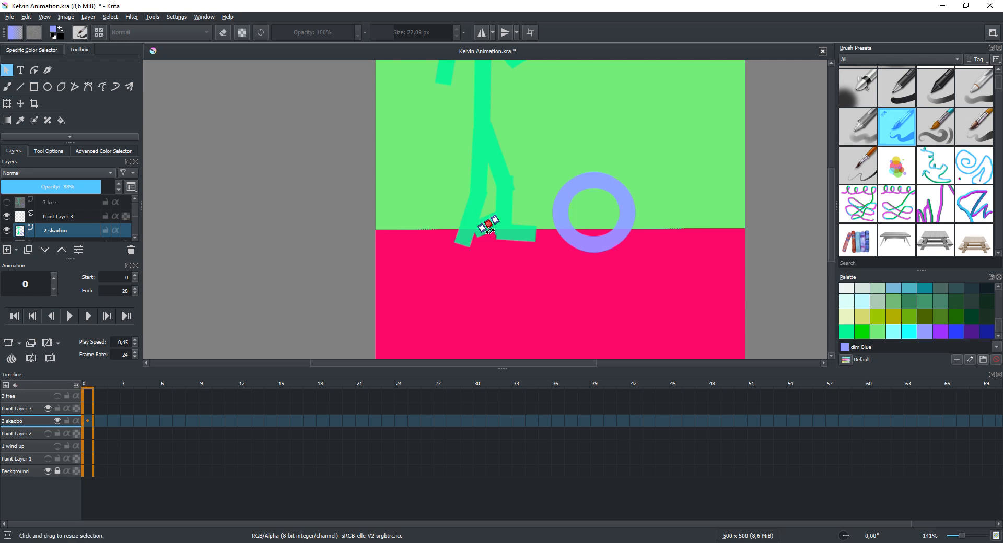
{"action": "scroll", "coordinate": [487, 223], "scroll_direction": "up", "scroll_amount": 4}
{"action": "left_click_drag", "start_coordinate": [487, 220], "coordinate": [494, 268]}
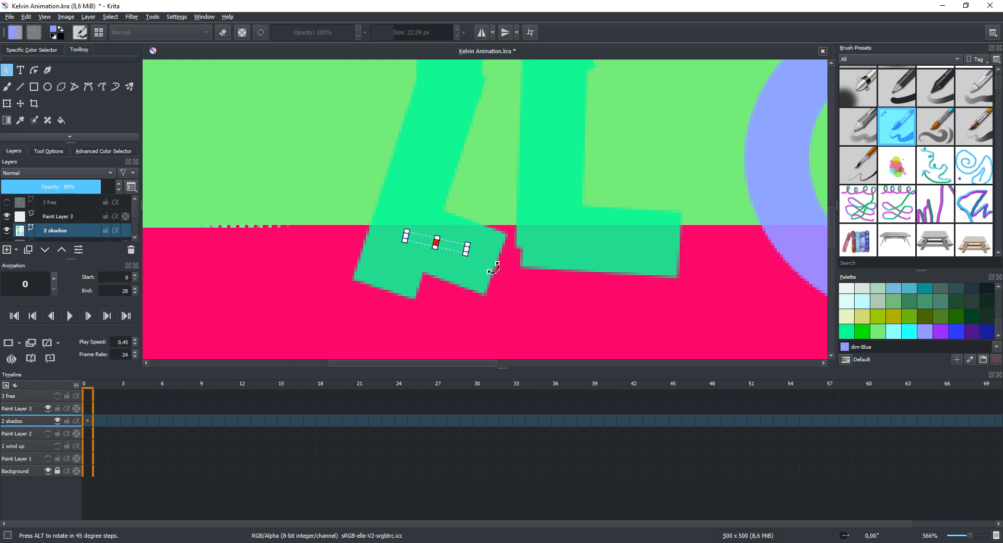
{"action": "left_click_drag", "start_coordinate": [443, 243], "coordinate": [446, 274]}
{"action": "scroll", "coordinate": [501, 275], "scroll_direction": "down", "scroll_amount": 5}
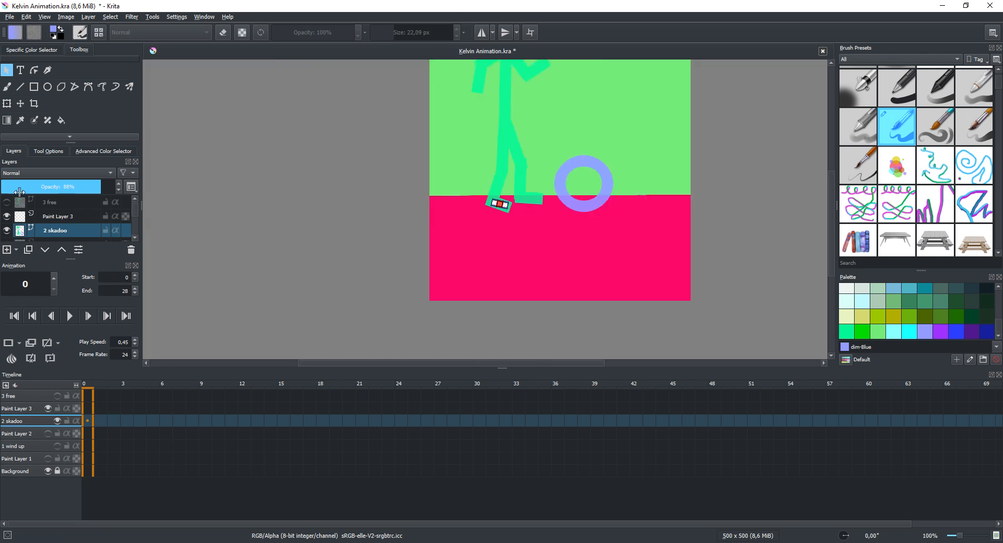
Lower the 2 skadoo layer's opacity to 36% and show the 3 free layer.
{"action": "left_click_drag", "start_coordinate": [44, 182], "coordinate": [56, 182]}
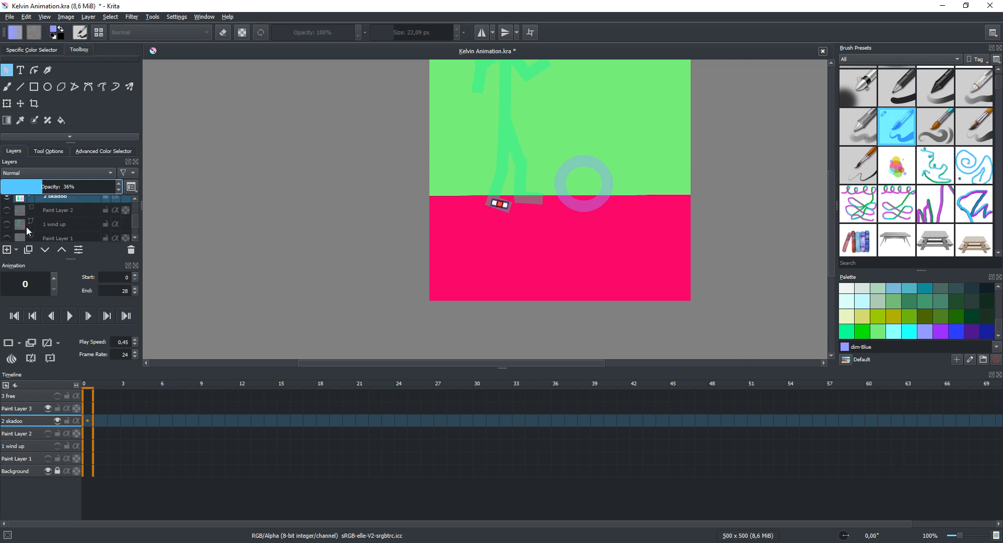
{"action": "left_click", "coordinate": [6, 202]}
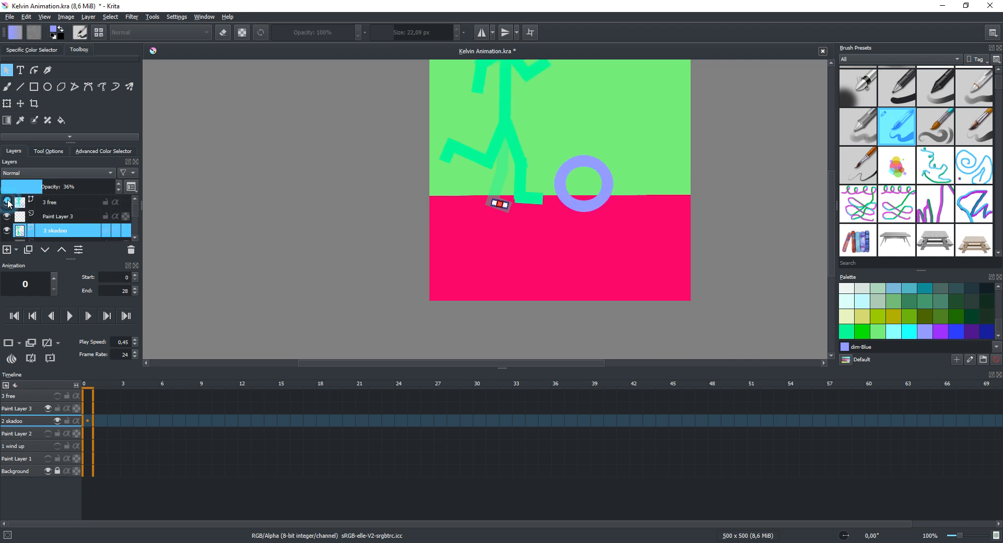
{"action": "mouse_move", "coordinate": [31, 204]}
Copy the 2 skadoo layer and paste it above the 3 free layer.
{"action": "right_click", "coordinate": [46, 233]}
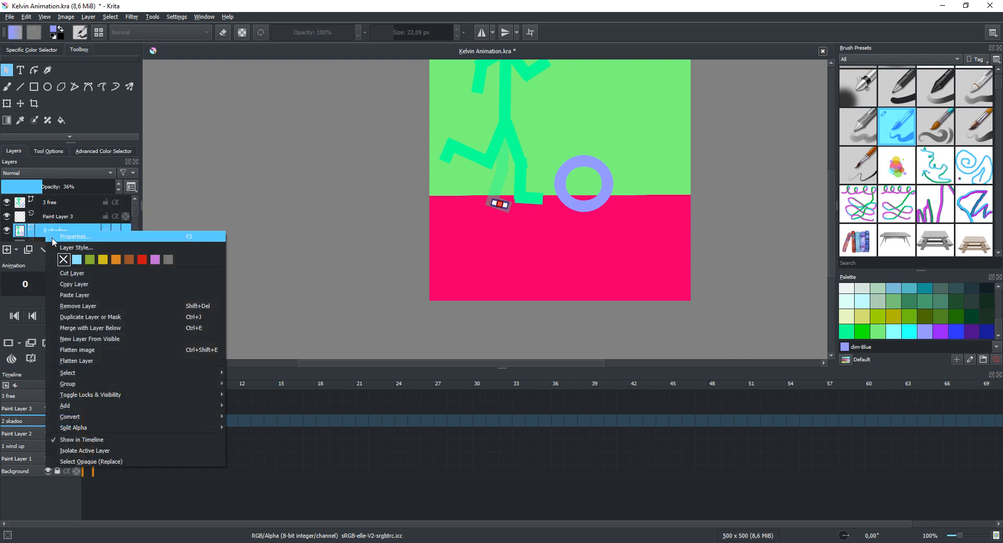
{"action": "left_click", "coordinate": [77, 284]}
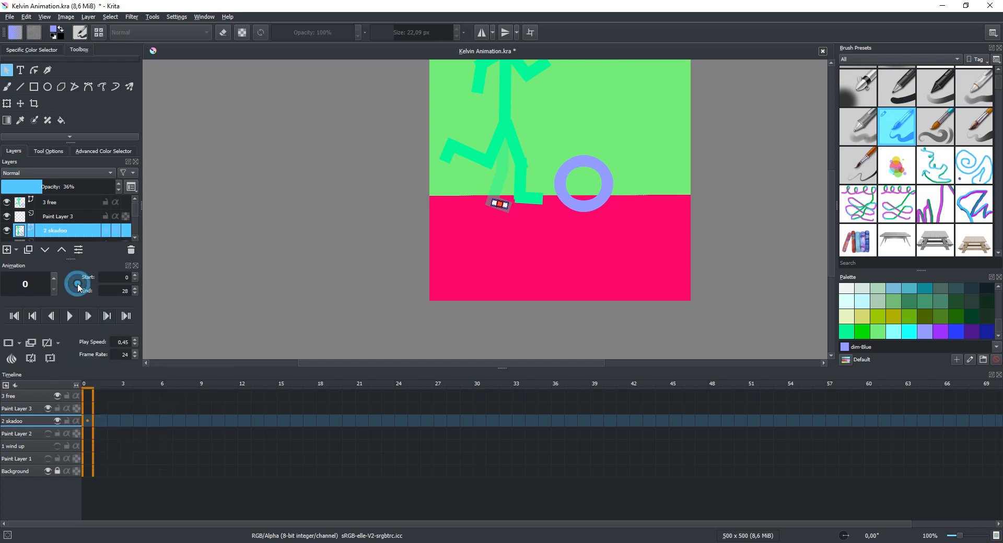
{"action": "left_click", "coordinate": [47, 202]}
{"action": "right_click", "coordinate": [50, 207]}
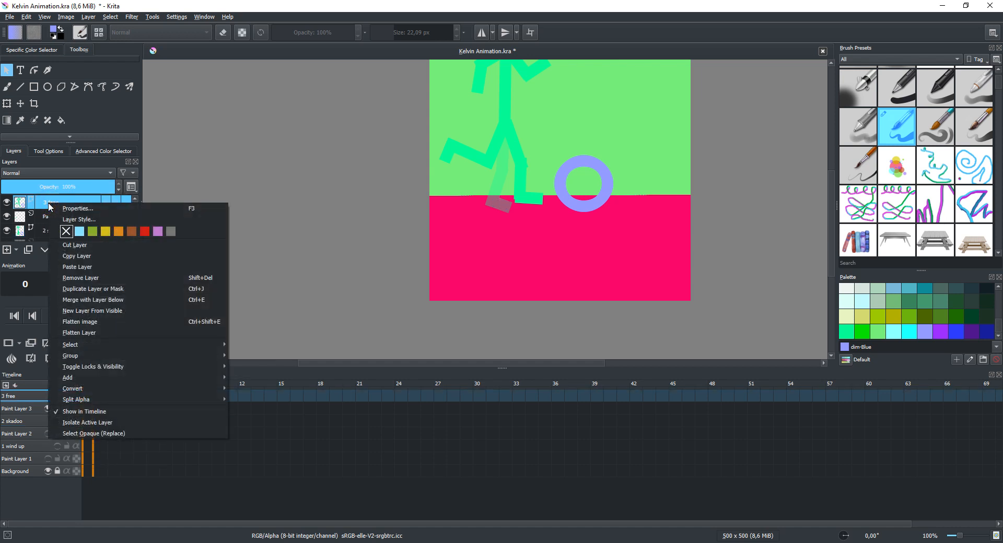
{"action": "left_click", "coordinate": [77, 267]}
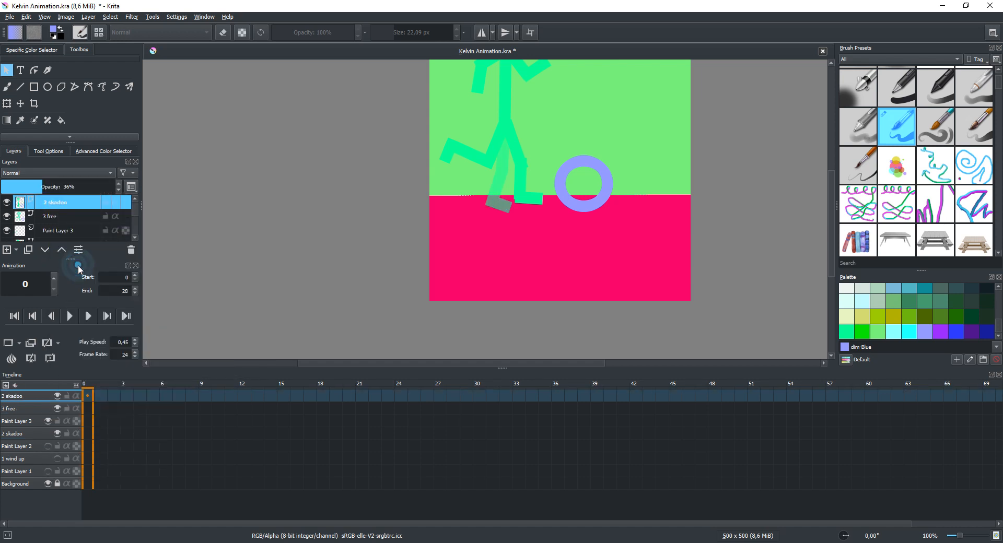
Remove the old 3 free layer and rename the pasted 2 skadoo copy to 3 free.
{"action": "left_click", "coordinate": [60, 216]}
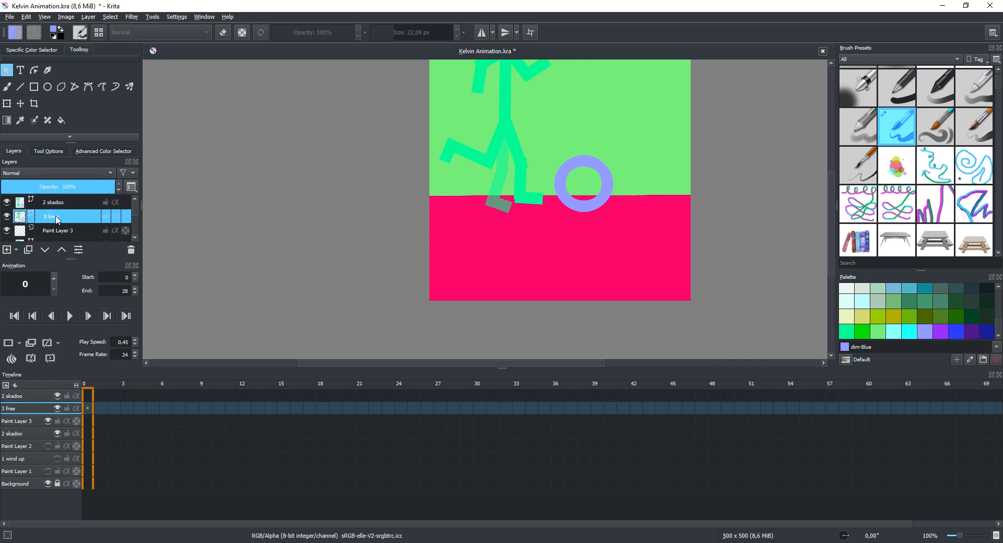
{"action": "right_click", "coordinate": [57, 220]}
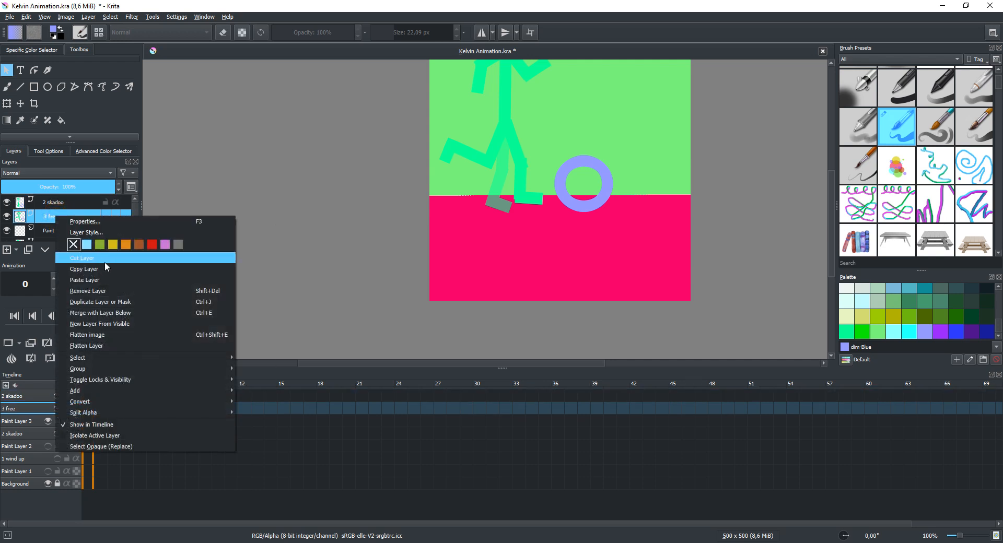
{"action": "left_click", "coordinate": [112, 292]}
{"action": "double_click", "coordinate": [57, 202]}
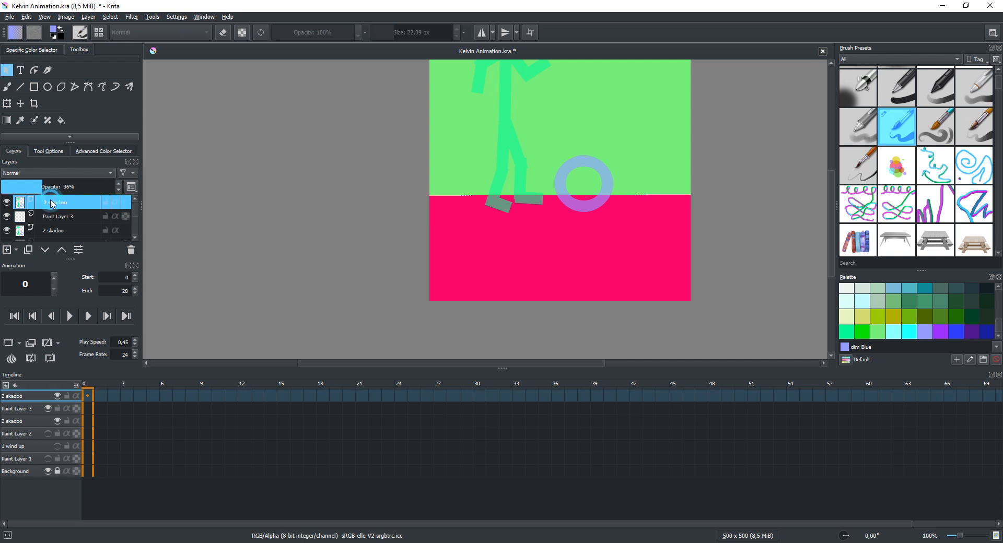
{"action": "type", "text": "3 free"}
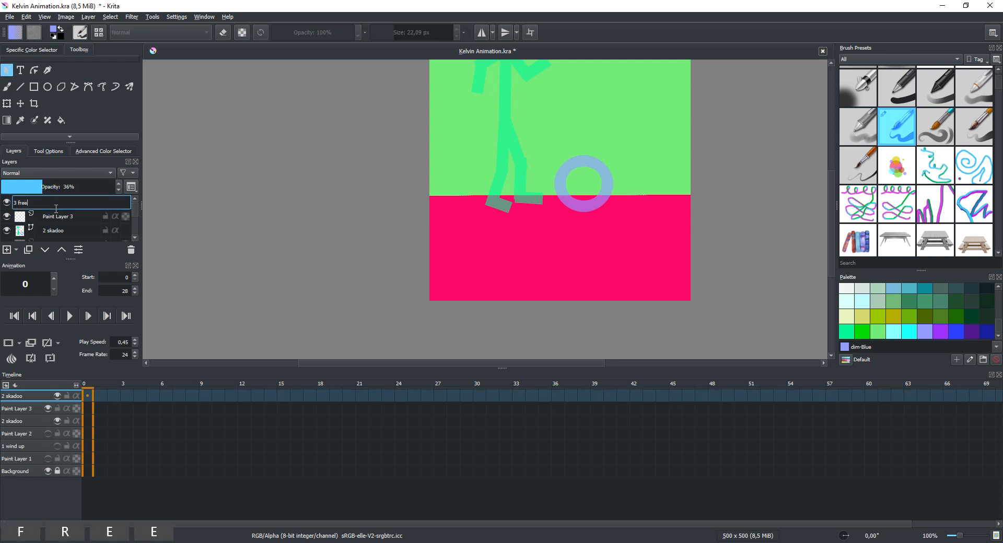
{"action": "key", "text": "Return"}
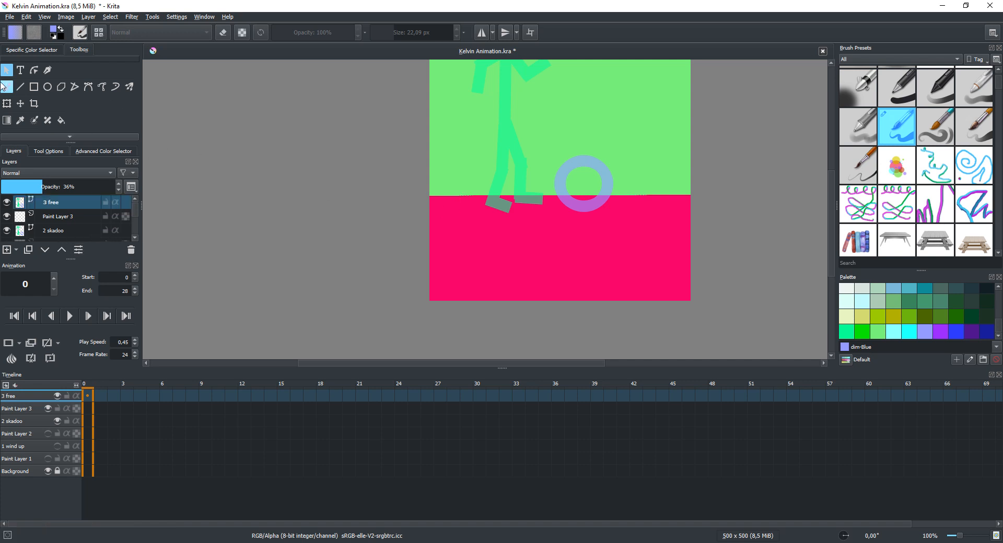
Try to select the rear lower leg shape on the new 3 free layer.
{"action": "left_click", "coordinate": [501, 183]}
{"action": "scroll", "coordinate": [527, 205], "scroll_direction": "up", "scroll_amount": 4}
{"action": "left_click", "coordinate": [364, 124]}
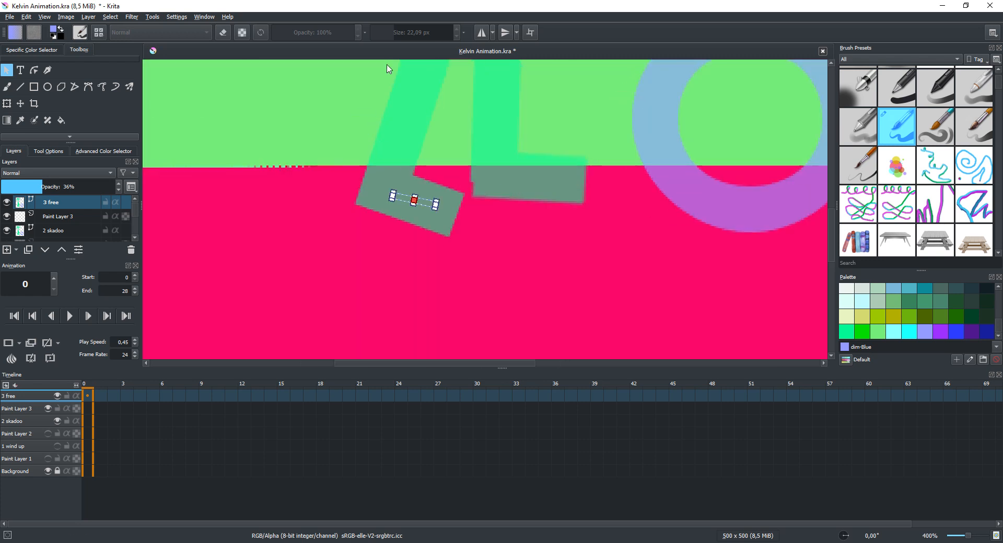
{"action": "scroll", "coordinate": [387, 66], "scroll_direction": "down", "scroll_amount": 3}
{"action": "key", "text": "space"}
{"action": "left_click_drag", "start_coordinate": [384, 96], "coordinate": [362, 168]}
{"action": "left_click", "coordinate": [396, 140]}
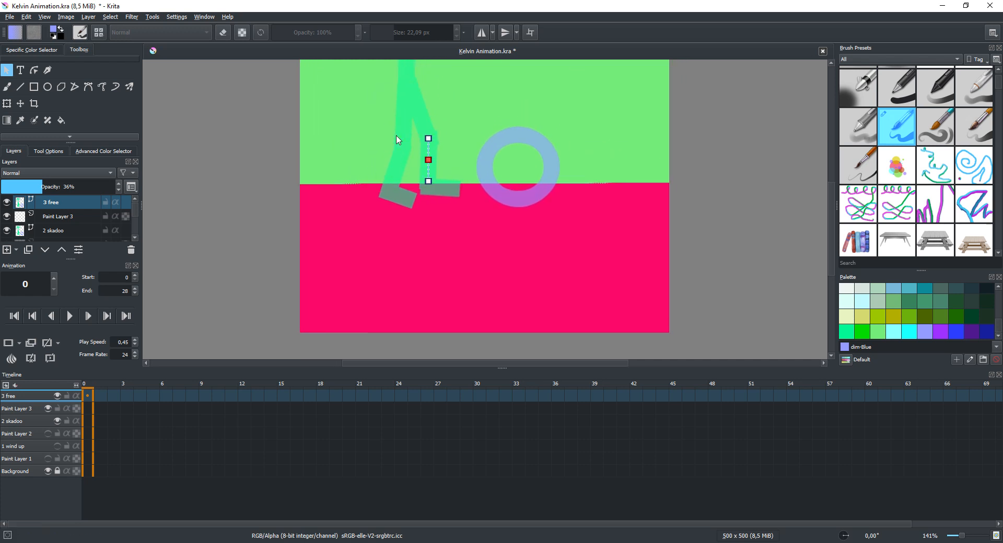
{"action": "left_click", "coordinate": [412, 174]}
{"action": "left_click", "coordinate": [391, 123]}
{"action": "left_click", "coordinate": [328, 127]}
{"action": "left_click", "coordinate": [385, 135]}
{"action": "left_click", "coordinate": [352, 133]}
{"action": "left_click", "coordinate": [404, 134]}
{"action": "left_click", "coordinate": [384, 69]}
Move the rear foot on the 3 free layer off the ankle to the ground line behind the figure.
{"action": "left_click", "coordinate": [392, 168]}
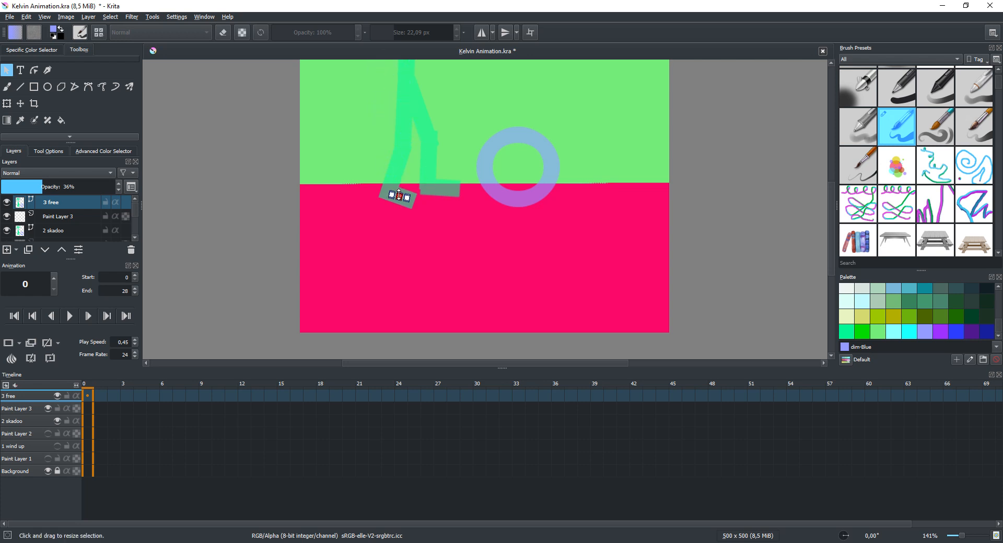
{"action": "scroll", "coordinate": [399, 194], "scroll_direction": "up", "scroll_amount": 2}
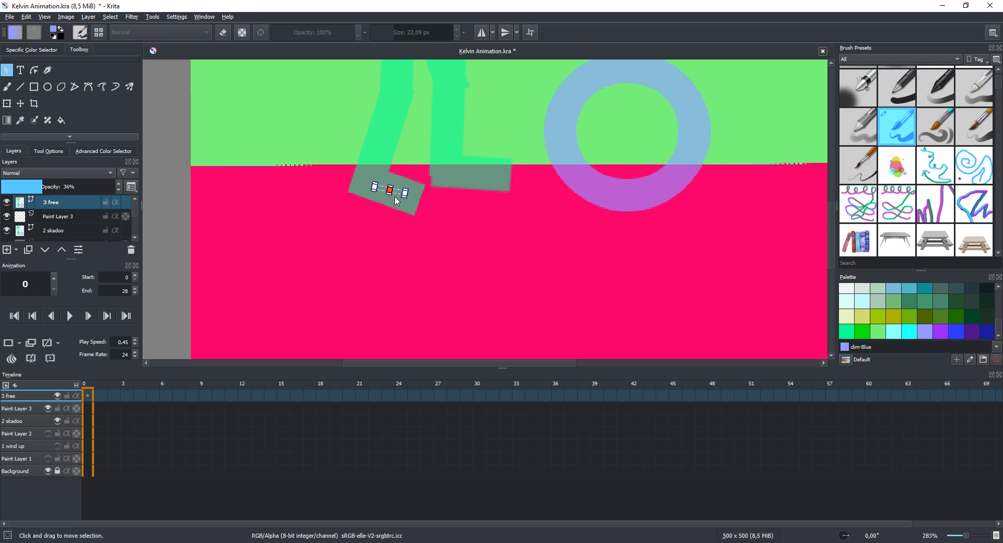
{"action": "scroll", "coordinate": [393, 191], "scroll_direction": "up", "scroll_amount": 2}
{"action": "left_click_drag", "start_coordinate": [393, 191], "coordinate": [261, 127]}
Hide the 2 skadoo layer and select the rear lower leg on the 3 free layer.
{"action": "left_click", "coordinate": [380, 118]}
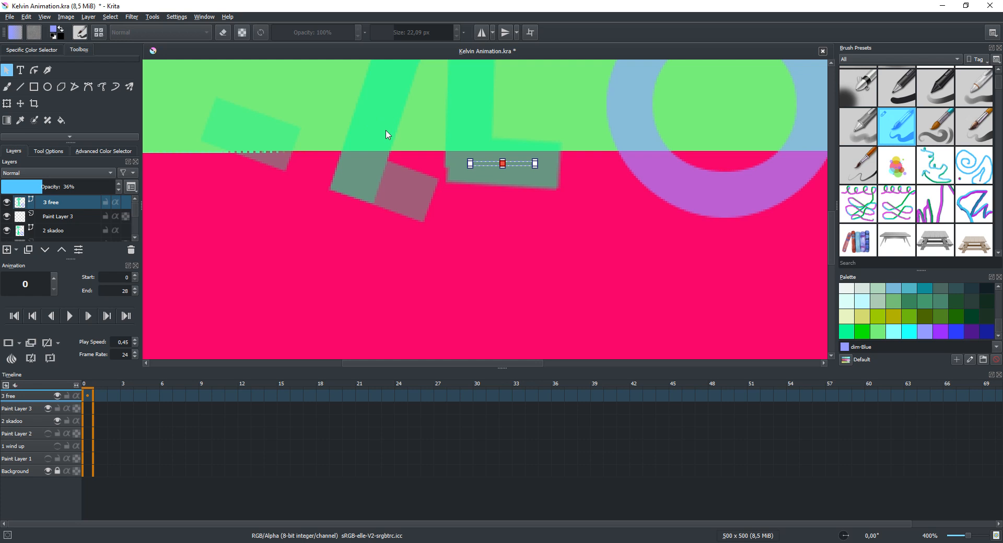
{"action": "scroll", "coordinate": [386, 135], "scroll_direction": "down", "scroll_amount": 1}
{"action": "key", "text": "space"}
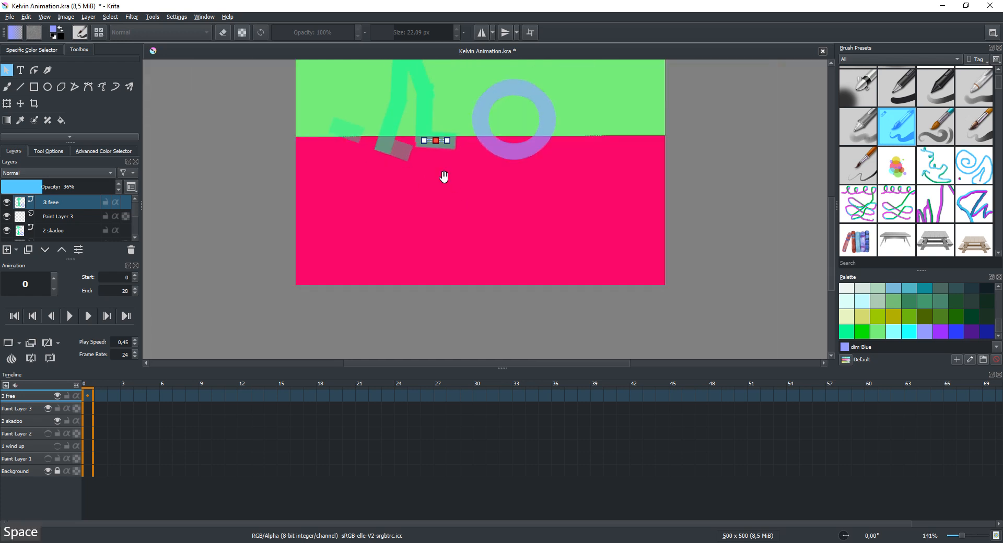
{"action": "left_click_drag", "start_coordinate": [442, 178], "coordinate": [452, 243]}
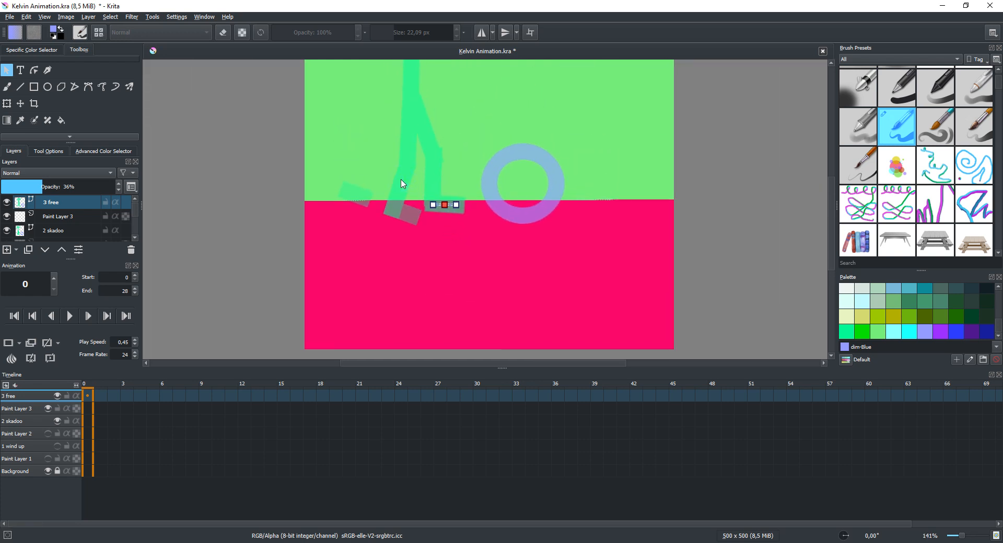
{"action": "scroll", "coordinate": [401, 183], "scroll_direction": "up", "scroll_amount": 3}
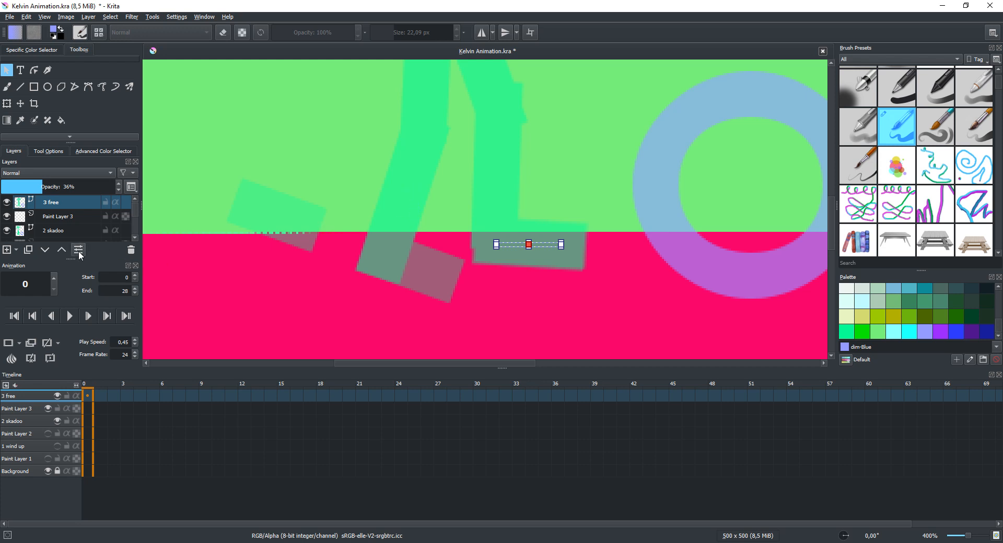
{"action": "left_click", "coordinate": [7, 230]}
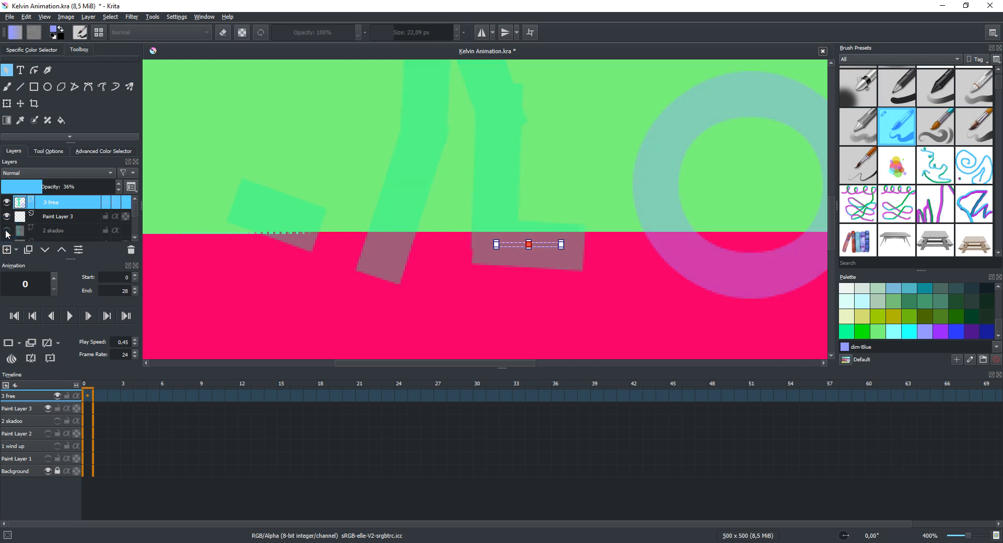
{"action": "left_click", "coordinate": [410, 159]}
Rotate the rear thigh forward on the 3 free layer and realign it with the hip.
{"action": "left_click_drag", "start_coordinate": [318, 110], "coordinate": [226, 280]}
{"action": "key", "text": "space"}
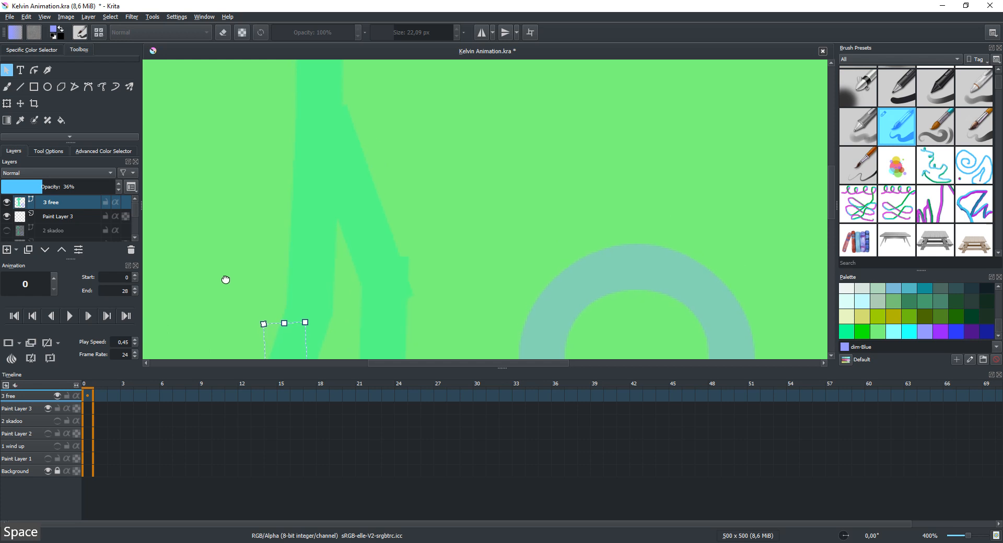
{"action": "scroll", "coordinate": [256, 240], "scroll_direction": "down", "scroll_amount": 2}
{"action": "left_click", "coordinate": [256, 213]}
{"action": "left_click", "coordinate": [230, 221]}
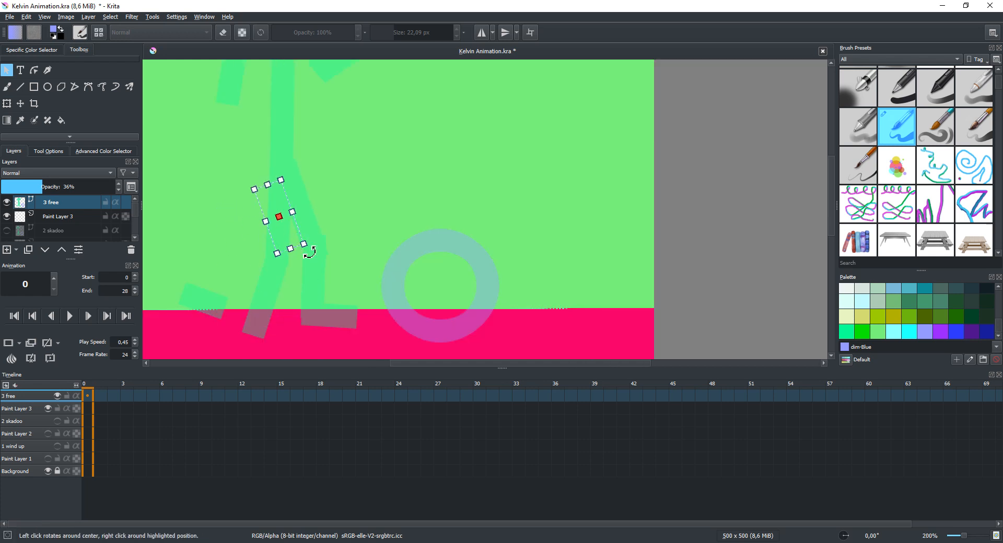
{"action": "left_click_drag", "start_coordinate": [312, 245], "coordinate": [325, 222]}
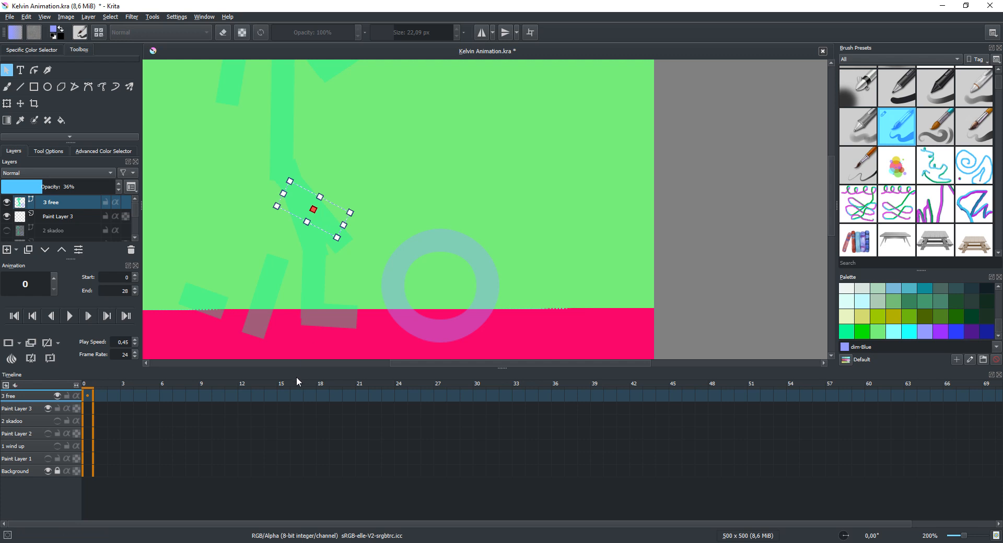
{"action": "left_click_drag", "start_coordinate": [337, 250], "coordinate": [352, 233]}
{"action": "left_click_drag", "start_coordinate": [308, 210], "coordinate": [324, 208]}
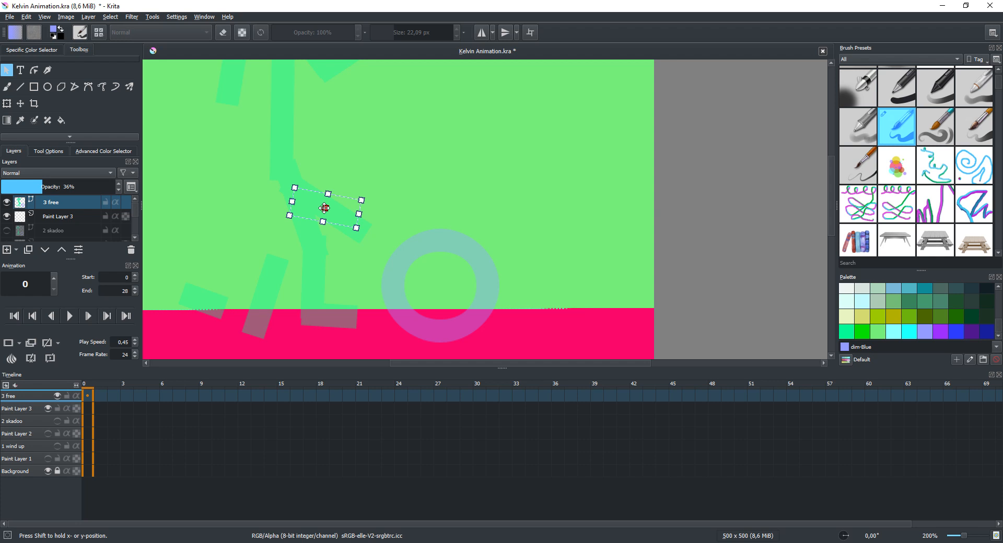
Move the rear lower leg under the raised thigh's knee and angle it forward toward the ball.
{"action": "left_click", "coordinate": [265, 306]}
{"action": "left_click_drag", "start_coordinate": [267, 291], "coordinate": [377, 244]}
{"action": "left_click_drag", "start_coordinate": [339, 291], "coordinate": [352, 251]}
Move the detached foot to the ankle of the kicking leg, tilted slightly upward against the ball.
{"action": "left_click", "coordinate": [208, 306]}
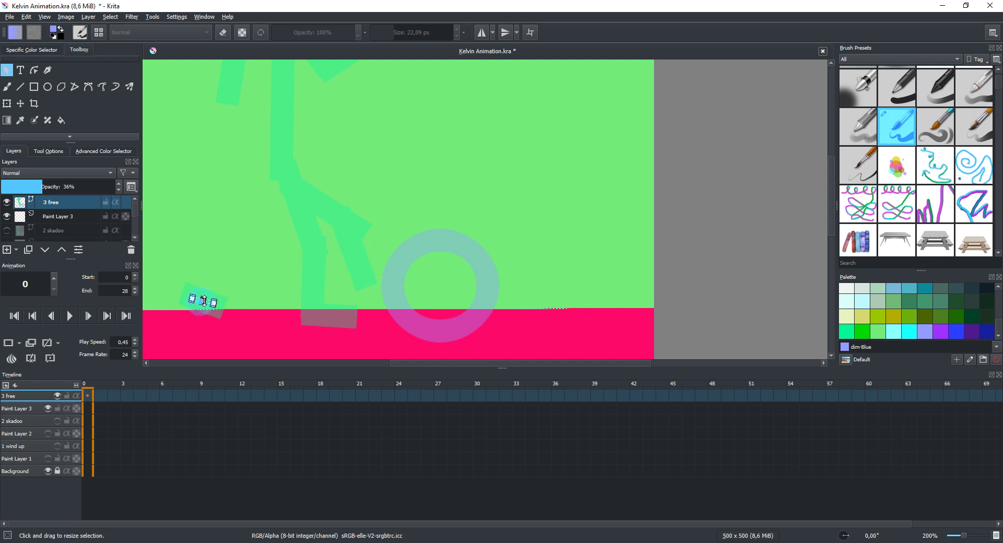
{"action": "left_click_drag", "start_coordinate": [217, 312], "coordinate": [559, 265]}
{"action": "scroll", "coordinate": [197, 302], "scroll_direction": "up", "scroll_amount": 1}
{"action": "scroll", "coordinate": [197, 302], "scroll_direction": "up", "scroll_amount": 1}
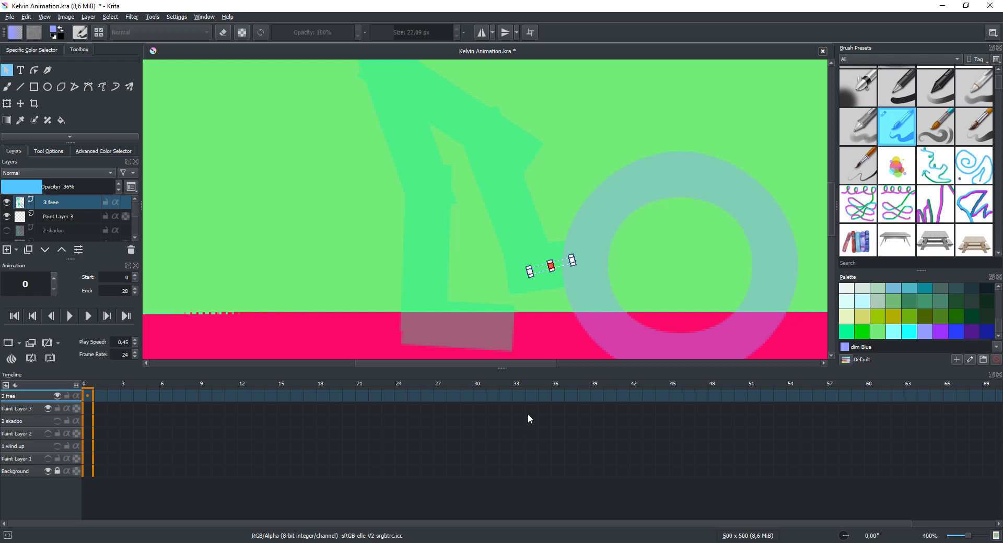
Move the ball up and forward off the kicking foot, and set the 3 free layer's opacity to 100%.
{"action": "scroll", "coordinate": [470, 299], "scroll_direction": "down", "scroll_amount": 1}
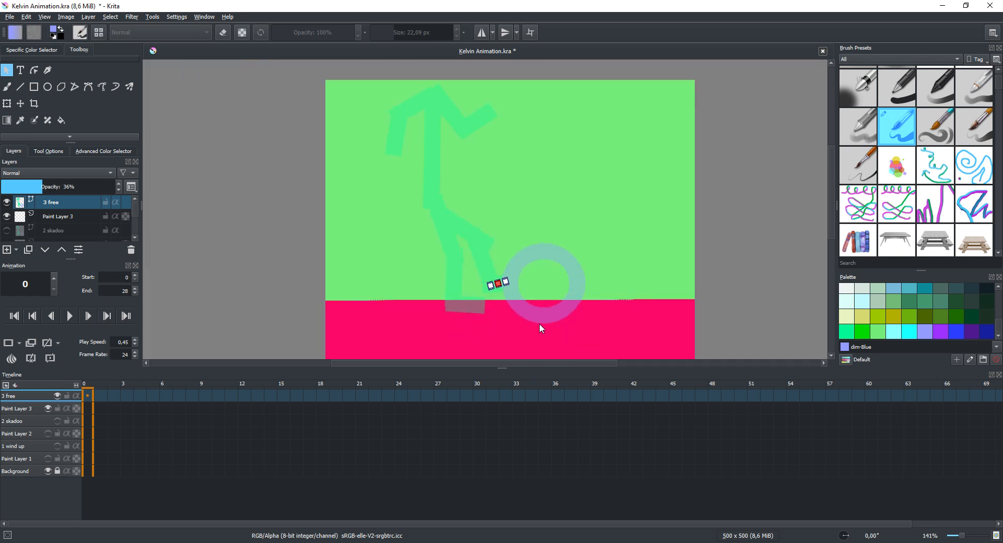
{"action": "left_click", "coordinate": [547, 285]}
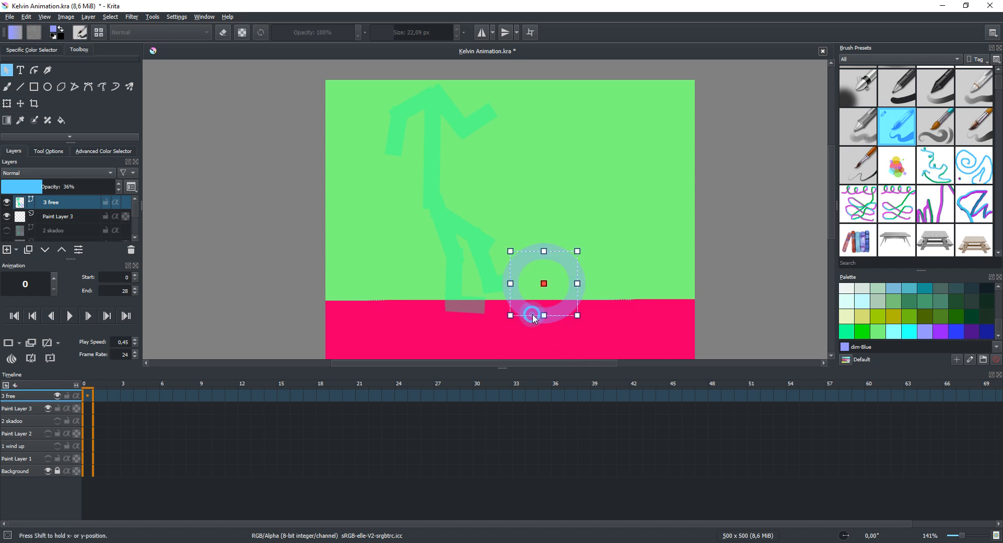
{"action": "left_click_drag", "start_coordinate": [549, 284], "coordinate": [575, 259]}
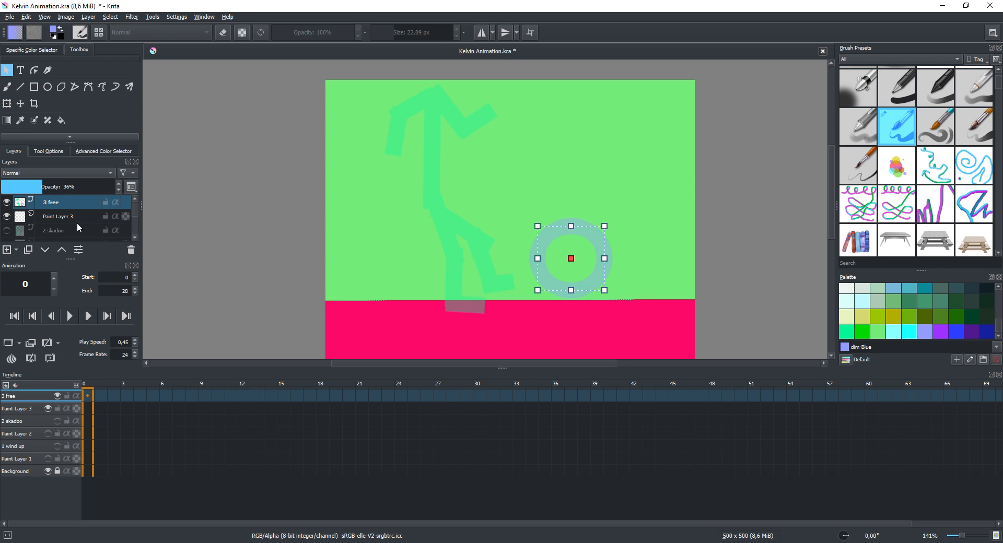
{"action": "left_click", "coordinate": [44, 186]}
{"action": "left_click_drag", "start_coordinate": [44, 186], "coordinate": [242, 191]}
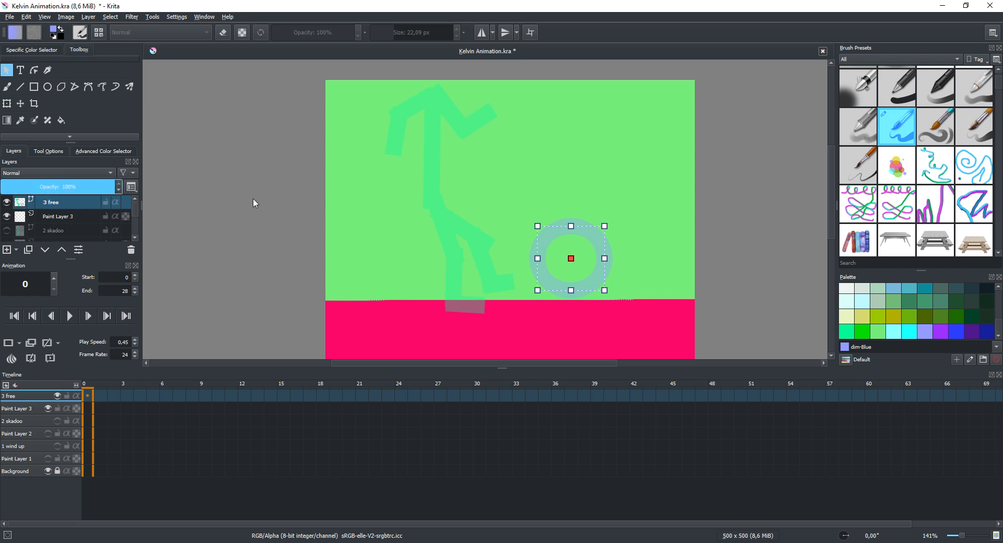
Show the 2 skadoo layer and copy it.
{"action": "left_click", "coordinate": [5, 231]}
{"action": "left_click", "coordinate": [51, 231]}
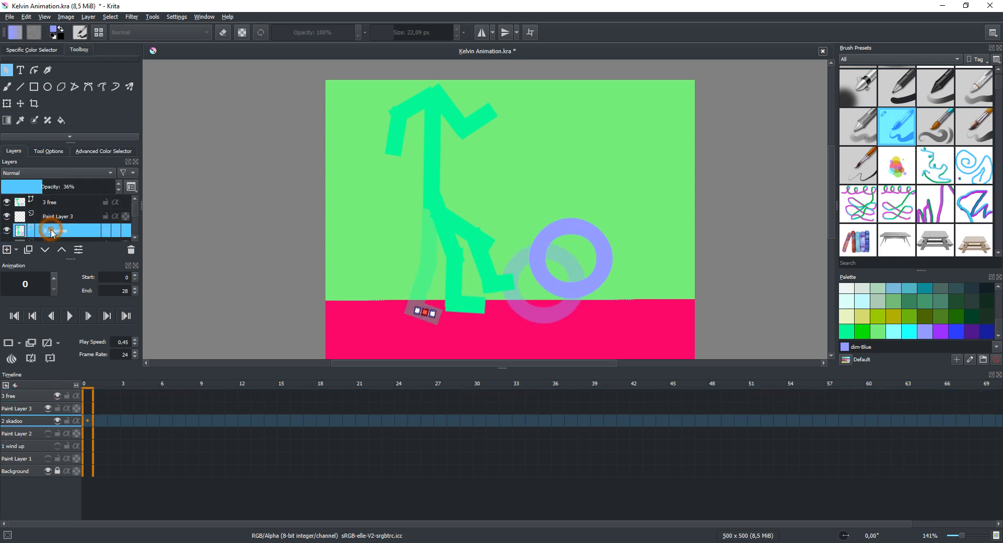
{"action": "right_click", "coordinate": [51, 230]}
{"action": "left_click", "coordinate": [106, 284]}
Add a paint layer and a vector layer above 3 free, and rename the vector layer to 4 44.
{"action": "left_click", "coordinate": [45, 203]}
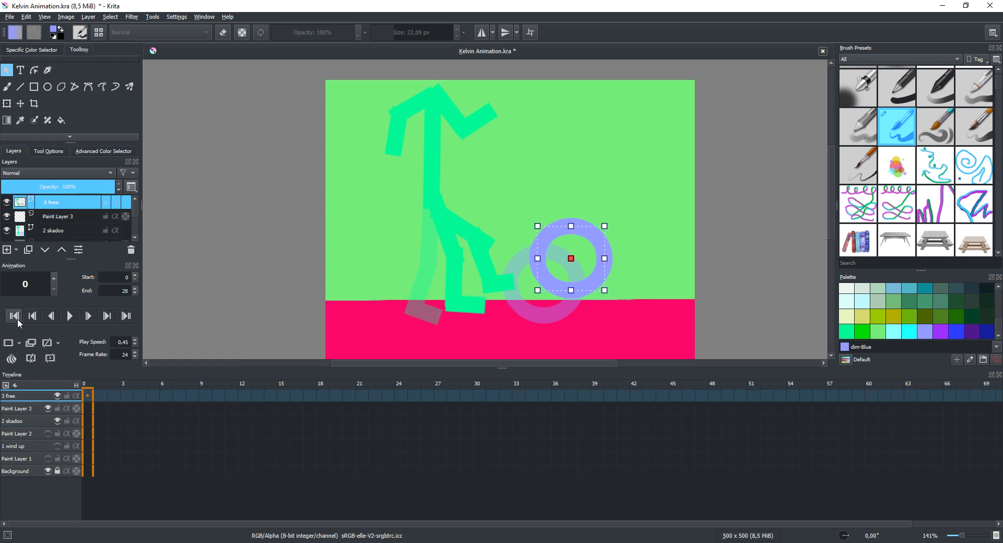
{"action": "left_click", "coordinate": [7, 249]}
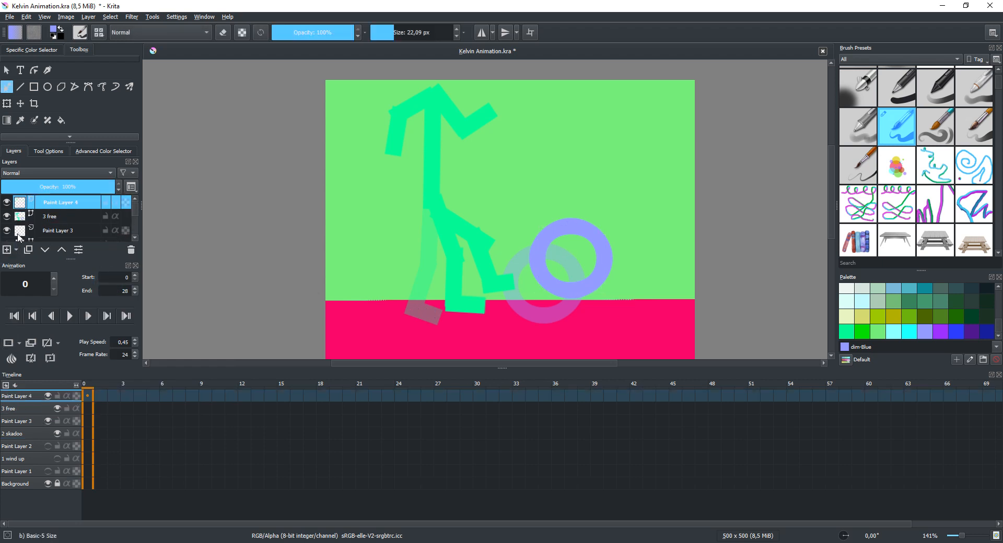
{"action": "left_click", "coordinate": [16, 249]}
{"action": "left_click", "coordinate": [37, 294]}
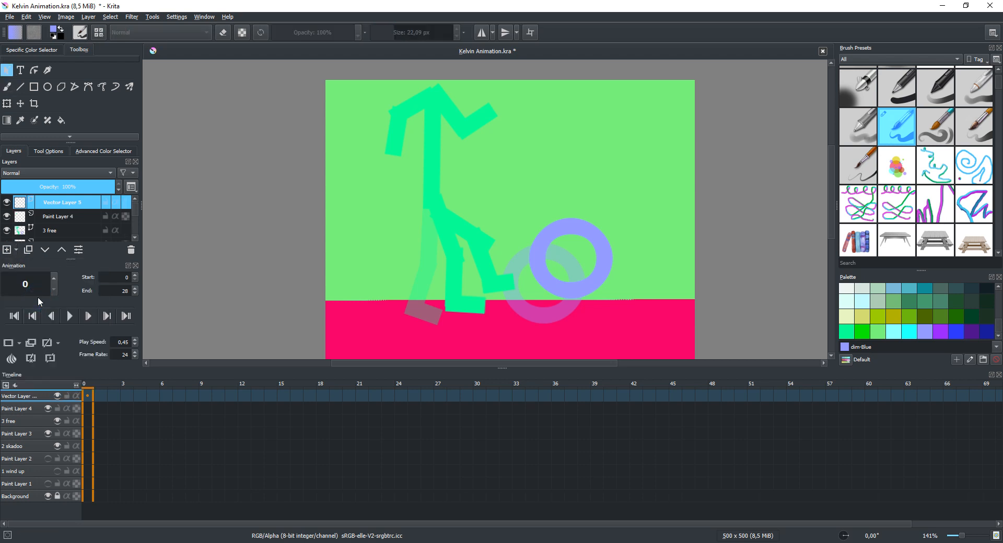
{"action": "double_click", "coordinate": [72, 207]}
{"action": "type", "text": "2"}
{"action": "key", "text": "BackSpace"}
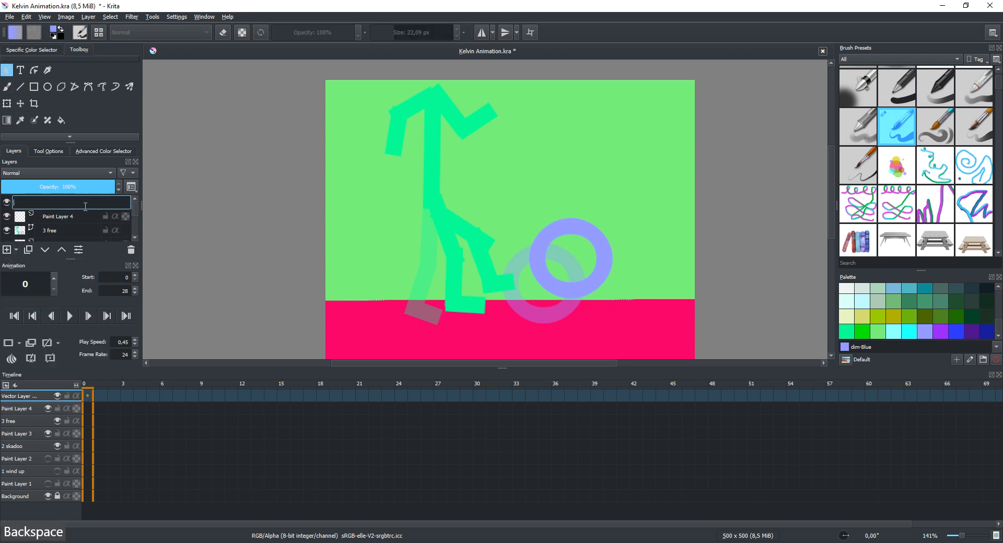
{"action": "type", "text": "4 44"}
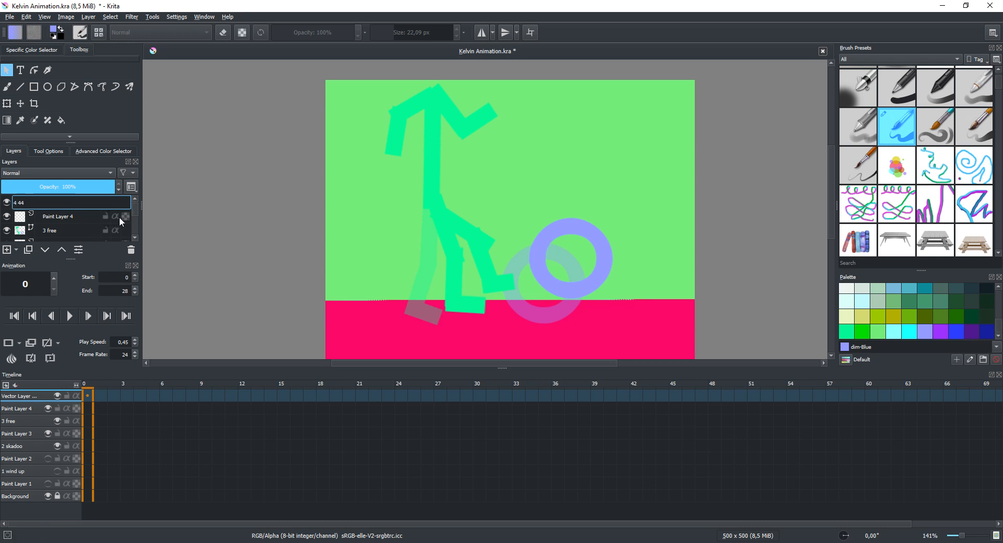
{"action": "key", "text": "Return"}
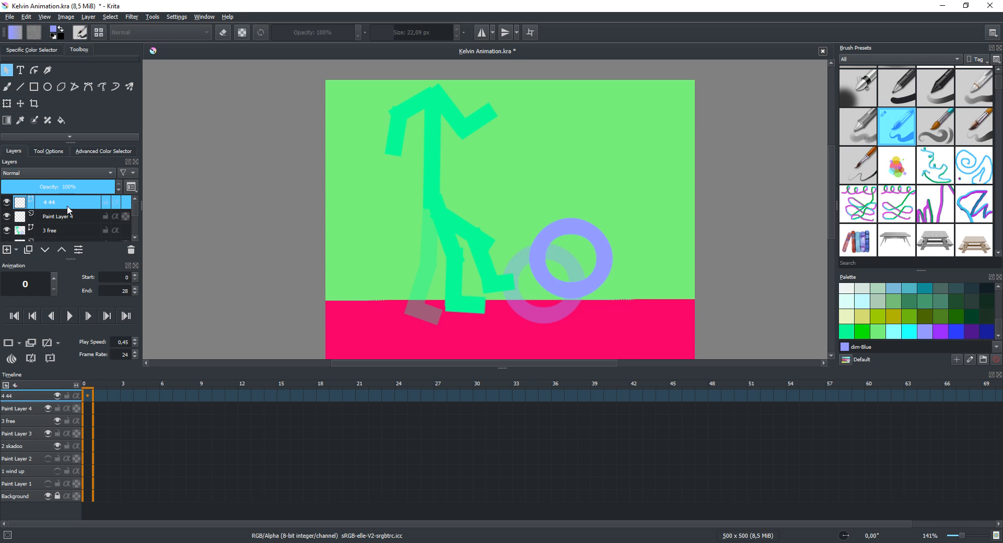
Paste the copied 2 skadoo layer at the top of the stack and cut the empty 4 44 layer.
{"action": "mouse_move", "coordinate": [89, 203]}
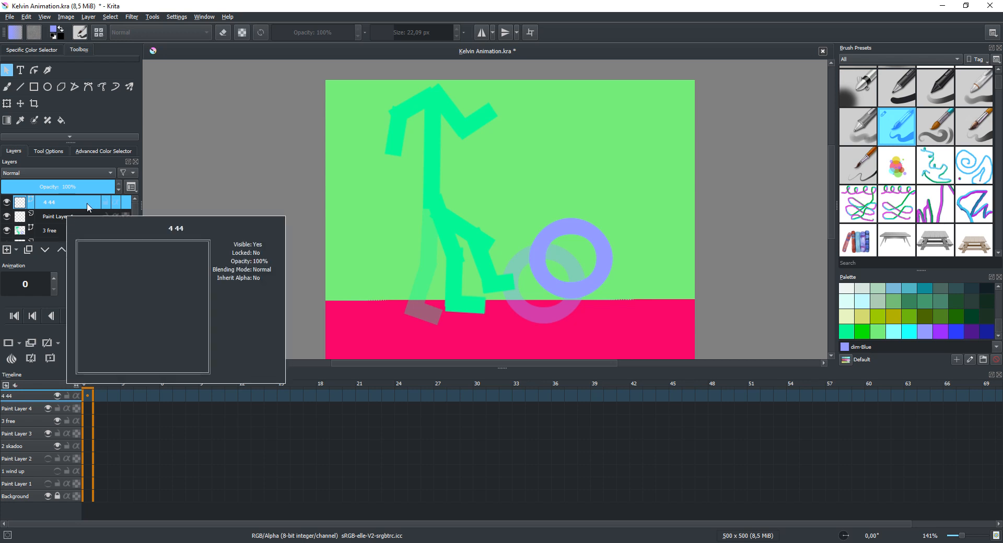
{"action": "key", "text": "ctrl+v"}
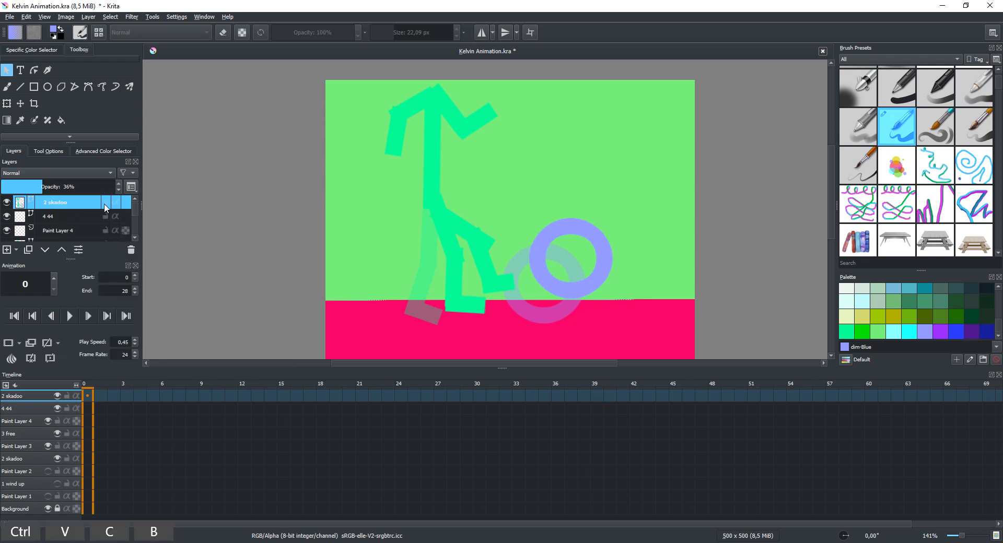
{"action": "left_click", "coordinate": [52, 215]}
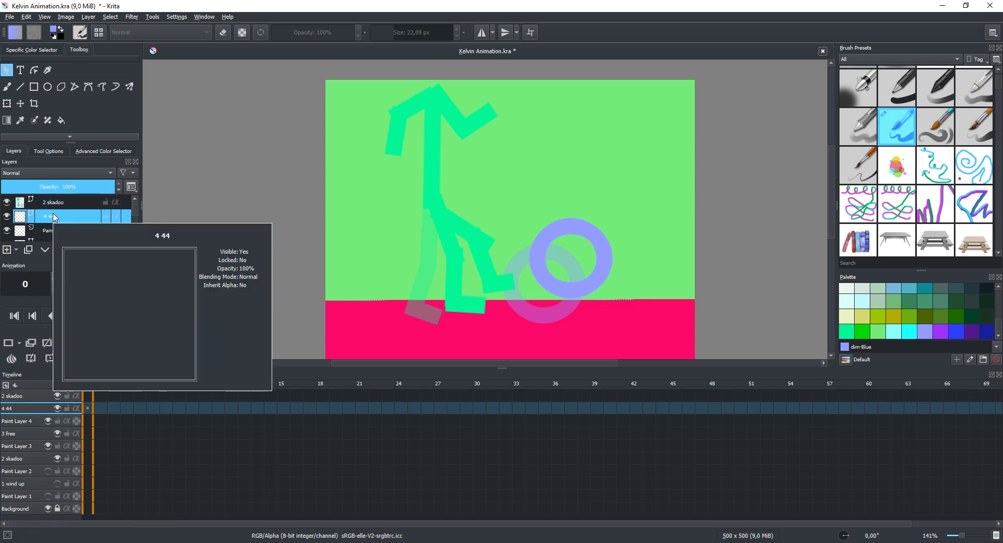
{"action": "right_click", "coordinate": [55, 218]}
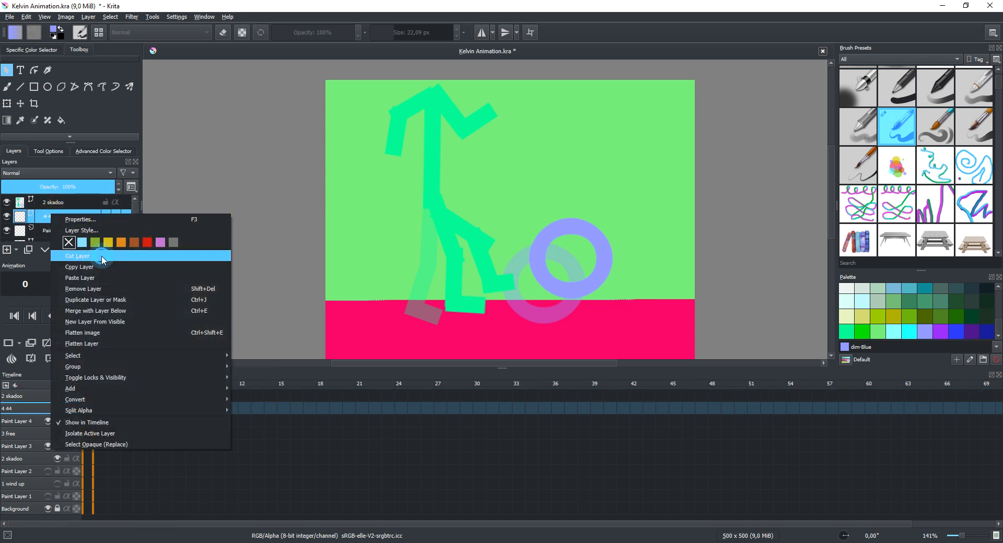
{"action": "left_click", "coordinate": [100, 256]}
Rename the pasted 2 skadoo copy to 444.
{"action": "double_click", "coordinate": [58, 203]}
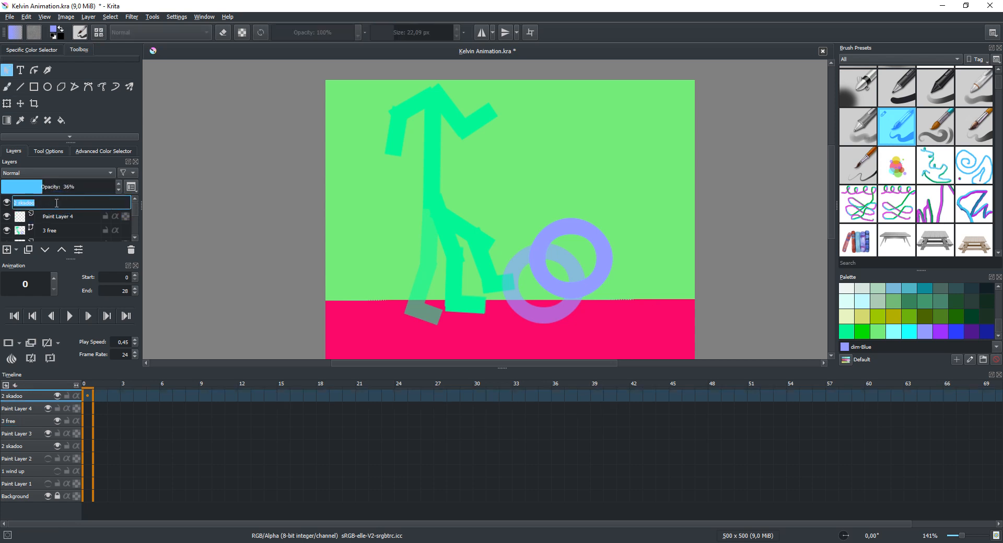
{"action": "type", "text": "4445"}
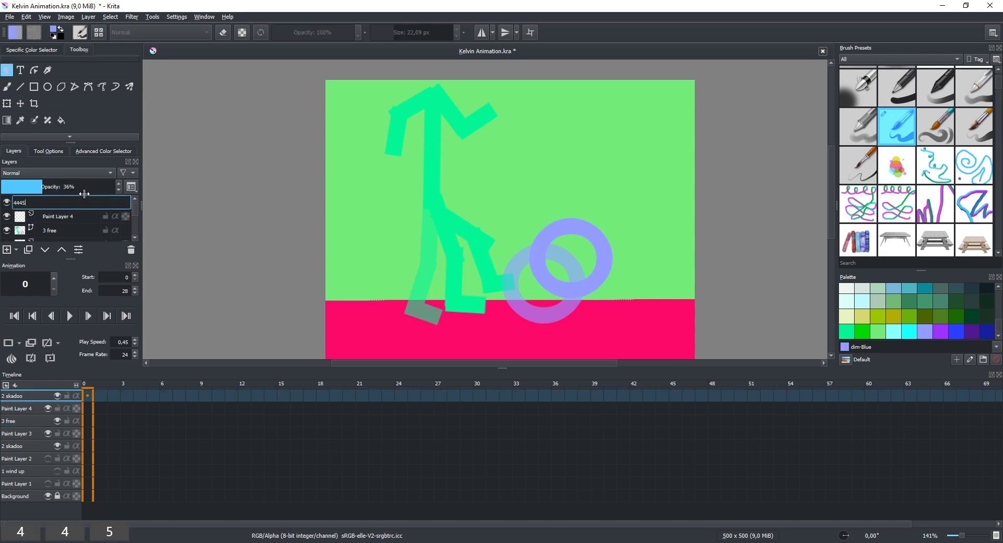
{"action": "key", "text": "BackSpace"}
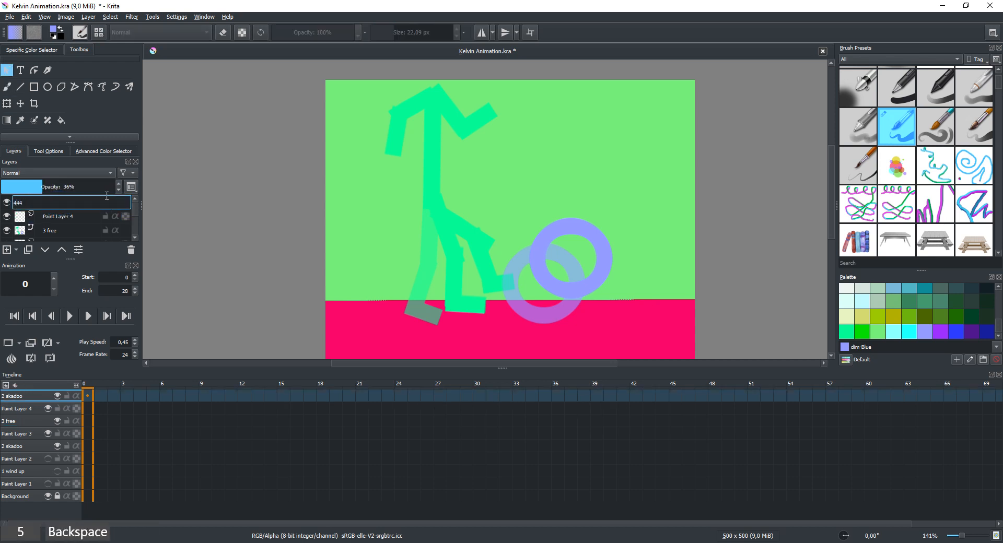
{"action": "key", "text": "Return"}
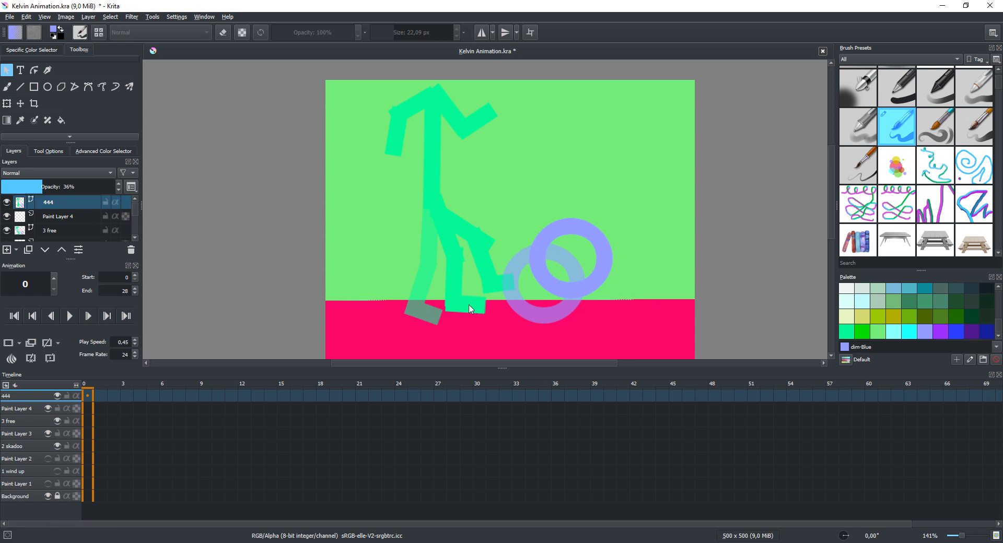
Set the 3 free layer's opacity to 46% and hide the original 2 skadoo layer.
{"action": "left_click", "coordinate": [56, 231]}
{"action": "left_click", "coordinate": [50, 187]}
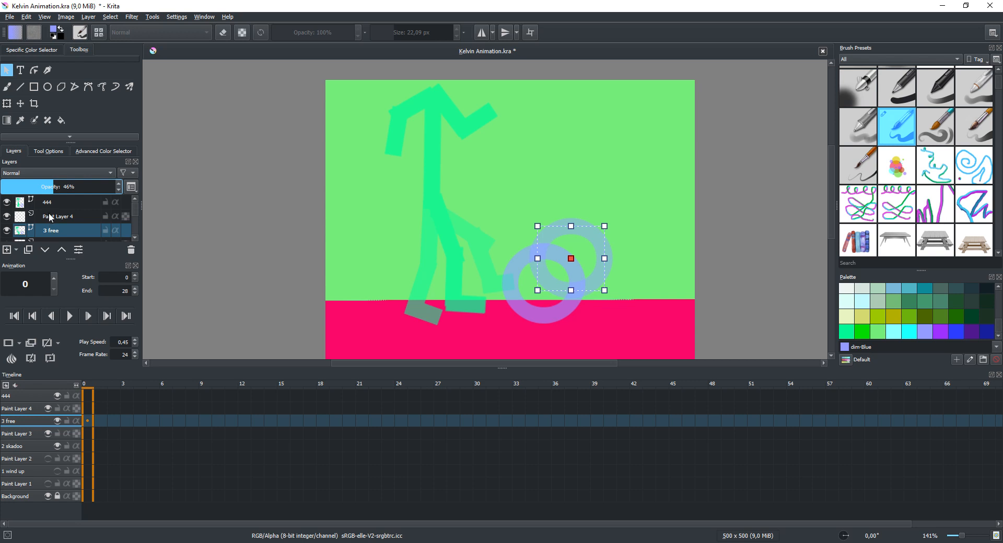
{"action": "scroll", "coordinate": [41, 219], "scroll_direction": "down", "scroll_amount": 1}
{"action": "left_click", "coordinate": [7, 226]}
{"action": "scroll", "coordinate": [28, 234], "scroll_direction": "up", "scroll_amount": 1}
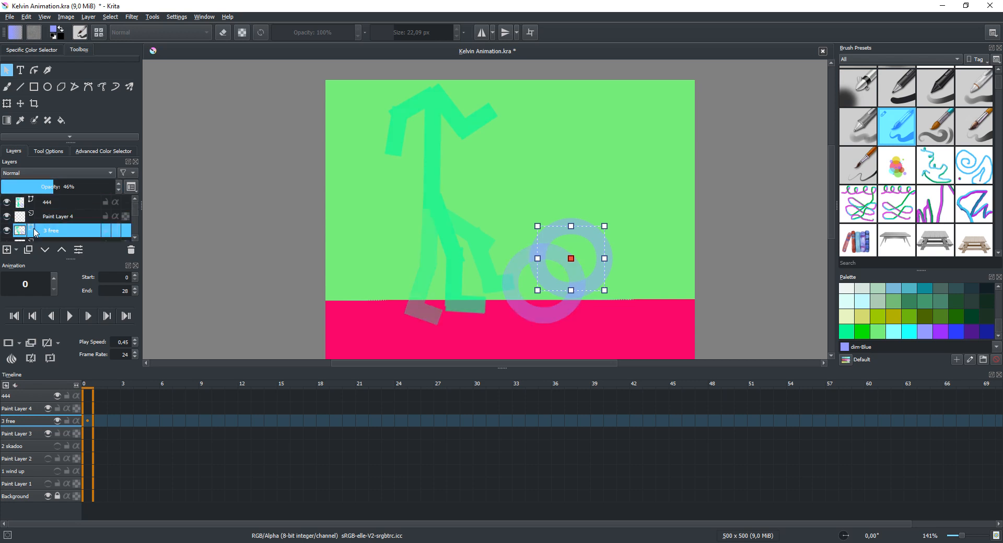
Lower the 3 free layer's opacity to 28% and set the 444 layer's opacity to 100%.
{"action": "left_click", "coordinate": [46, 203]}
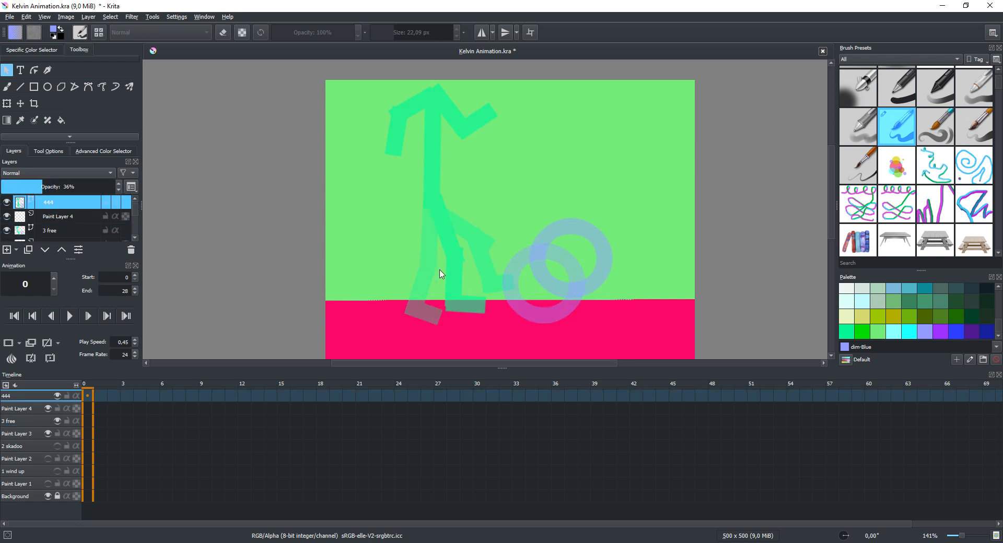
{"action": "left_click", "coordinate": [71, 233]}
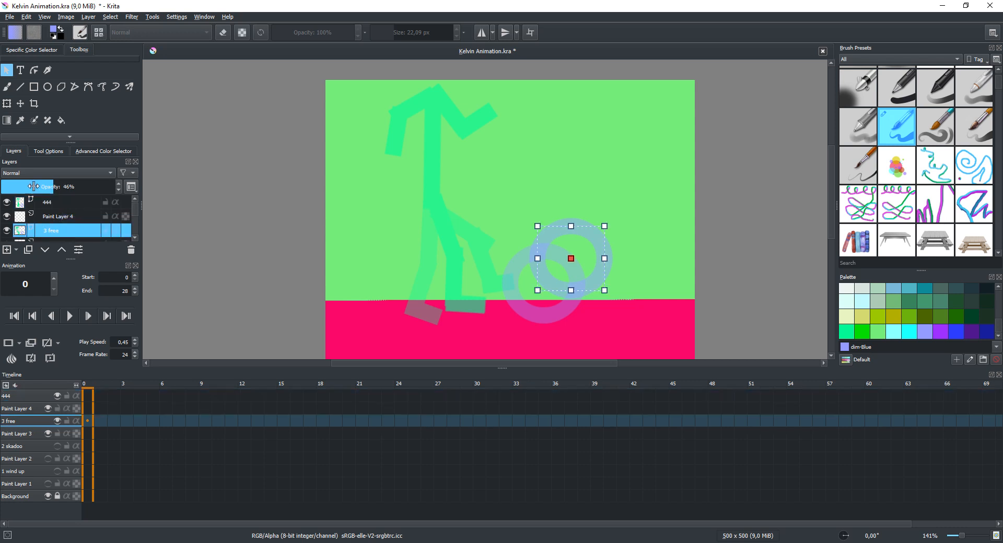
{"action": "left_click_drag", "start_coordinate": [32, 187], "coordinate": [34, 189]}
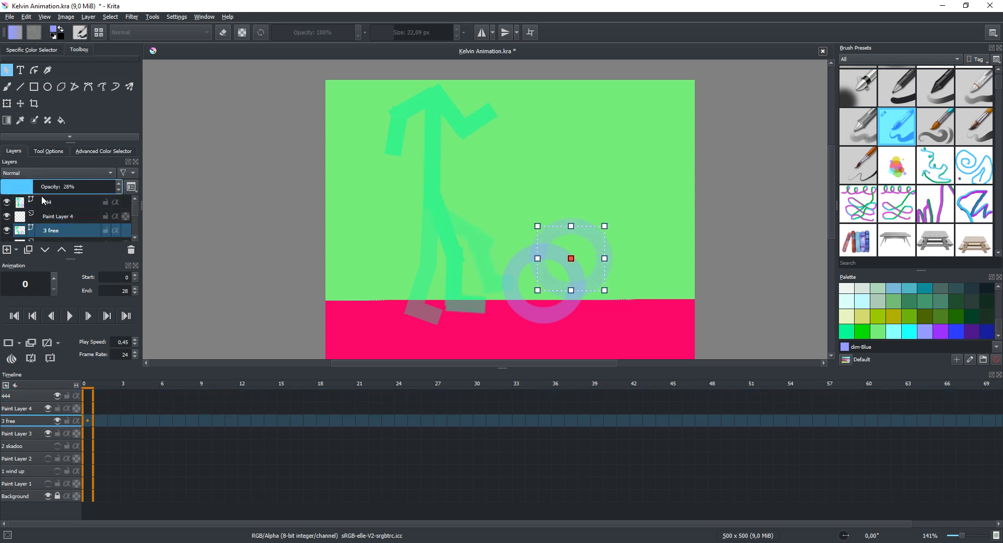
{"action": "left_click", "coordinate": [60, 204]}
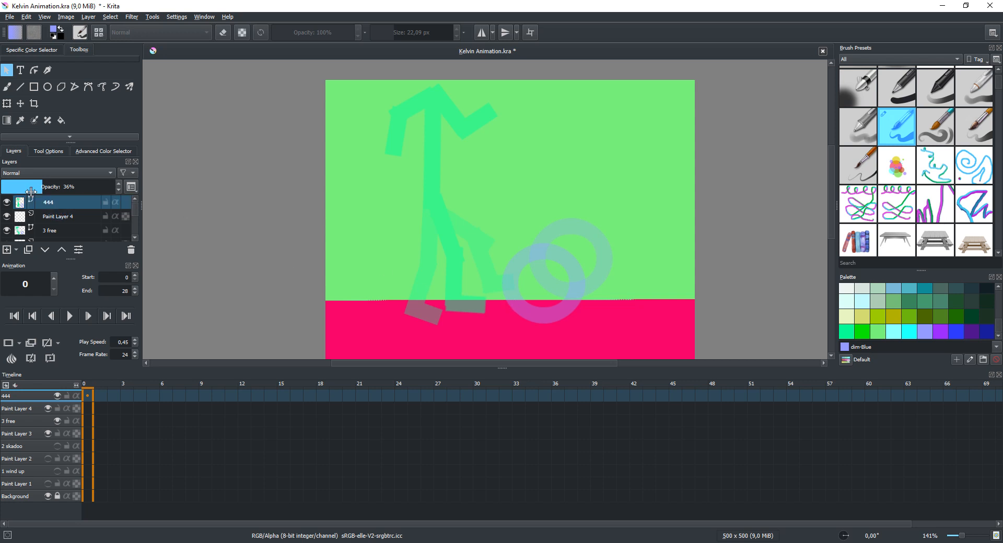
{"action": "left_click_drag", "start_coordinate": [31, 190], "coordinate": [176, 188]}
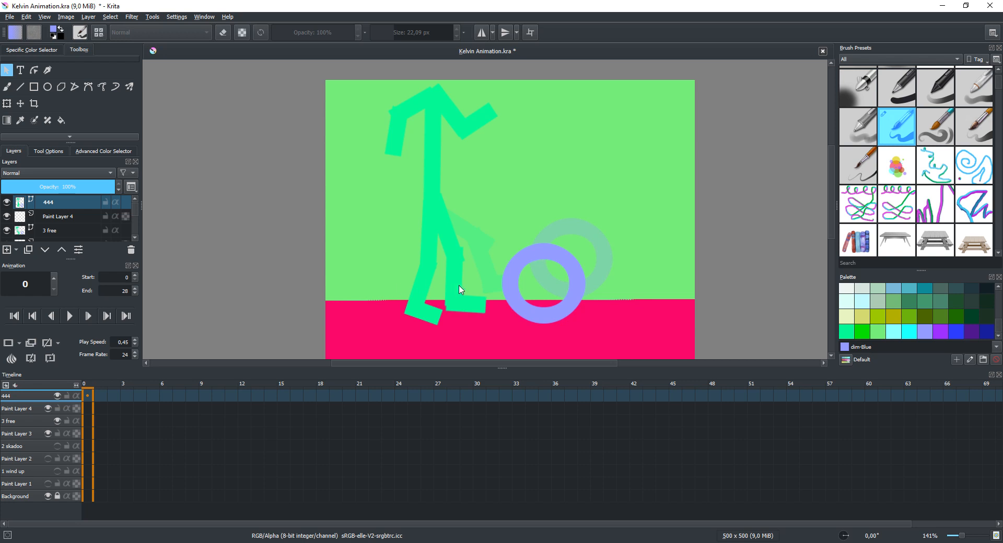
Rotate the front forearm on the 444 layer to point downward and rejoin it at the elbow.
{"action": "left_click", "coordinate": [416, 294]}
{"action": "left_click", "coordinate": [476, 127]}
{"action": "left_click_drag", "start_coordinate": [484, 130], "coordinate": [459, 155]}
{"action": "left_click_drag", "start_coordinate": [475, 122], "coordinate": [473, 135]}
Move the rear forearm on the 444 layer outward, clear of the rear upper arm.
{"action": "left_click", "coordinate": [411, 109]}
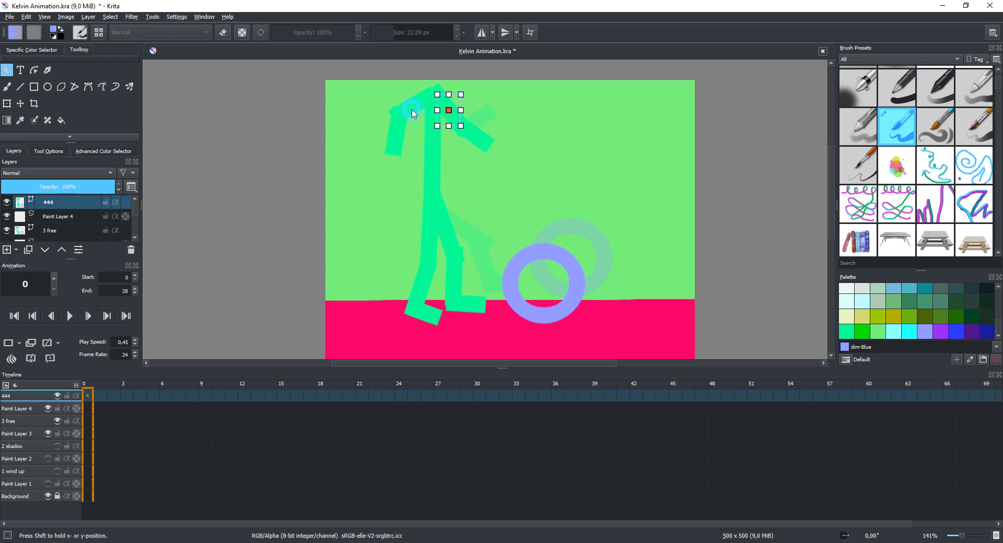
{"action": "left_click", "coordinate": [370, 94]}
{"action": "left_click", "coordinate": [416, 99]}
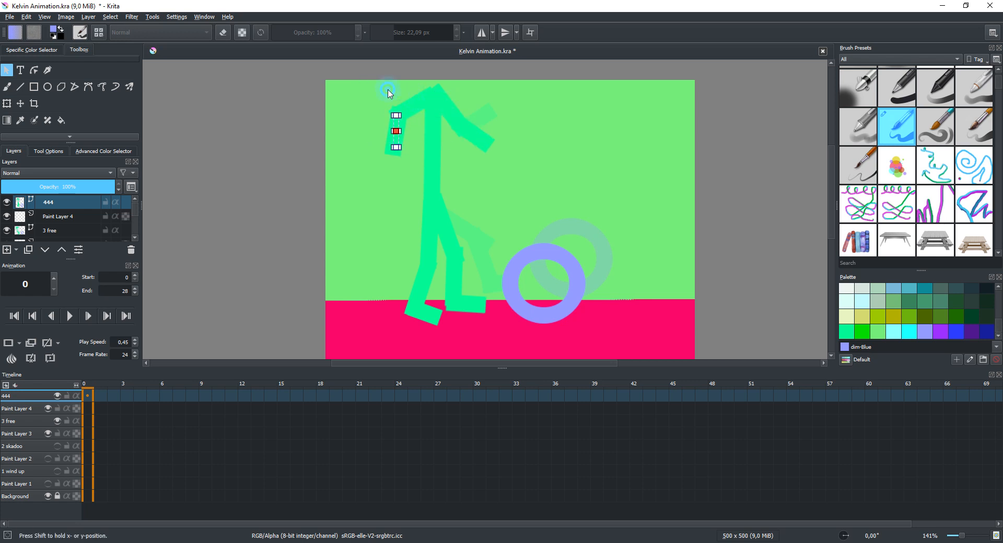
{"action": "left_click", "coordinate": [414, 120]}
{"action": "left_click", "coordinate": [393, 126]}
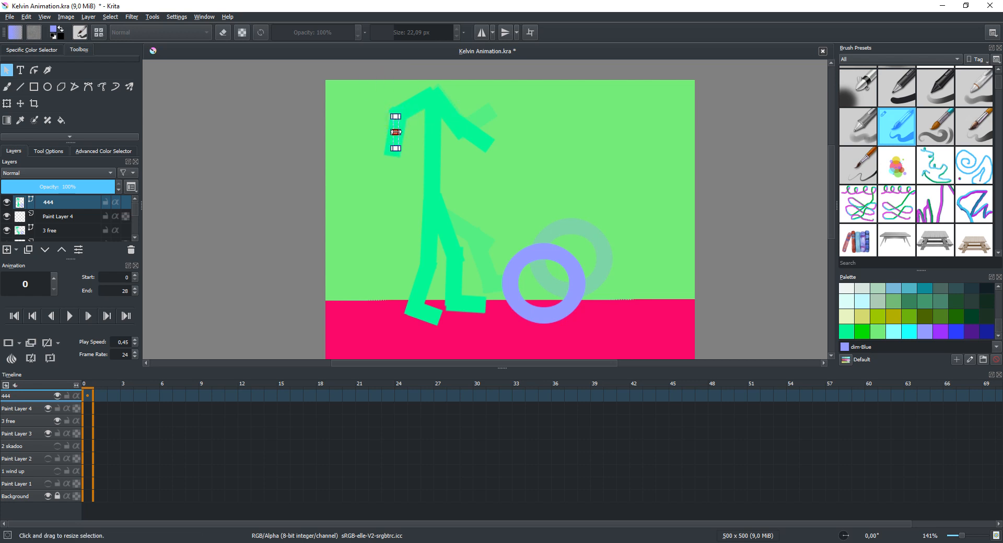
{"action": "left_click_drag", "start_coordinate": [395, 123], "coordinate": [372, 142]}
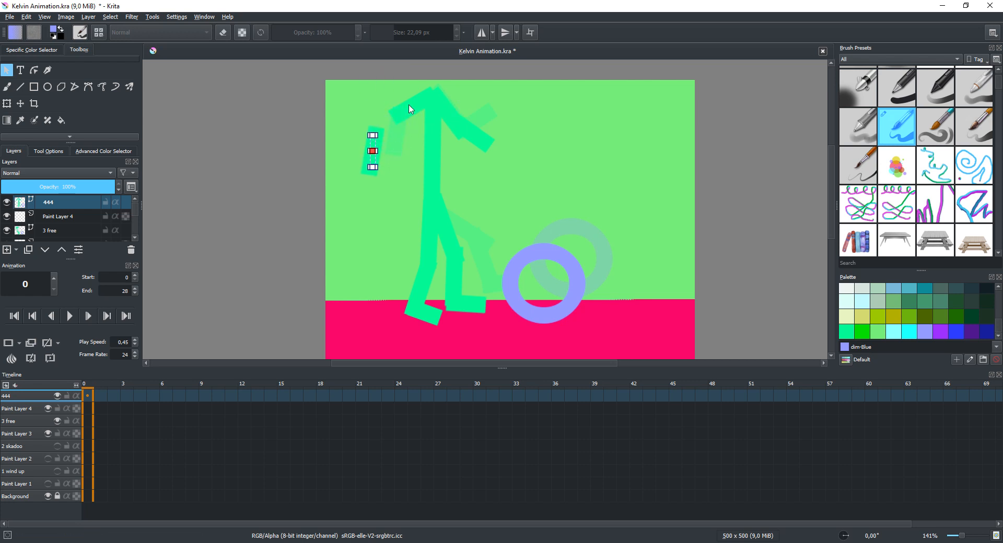
Rotate the rear upper arm on the 444 layer downward at the shoulder and reattach the forearm at its elbow.
{"action": "left_click", "coordinate": [409, 106]}
{"action": "left_click", "coordinate": [353, 82]}
{"action": "left_click", "coordinate": [412, 115]}
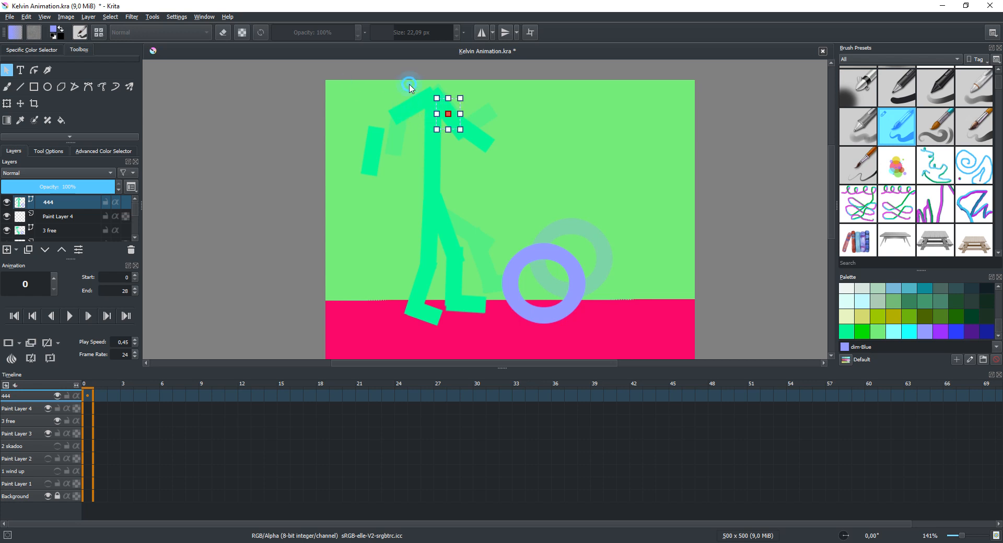
{"action": "left_click", "coordinate": [397, 111]}
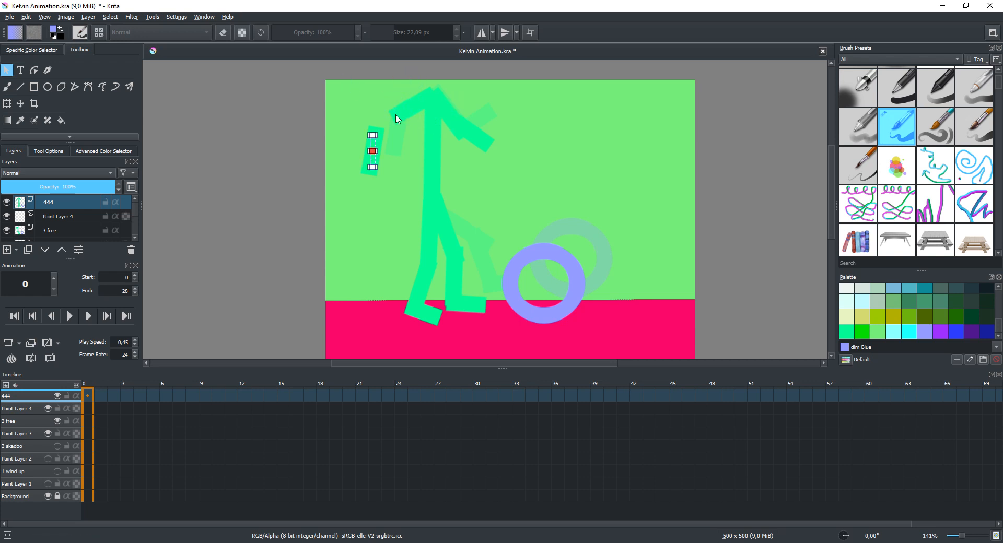
{"action": "left_click", "coordinate": [391, 96]}
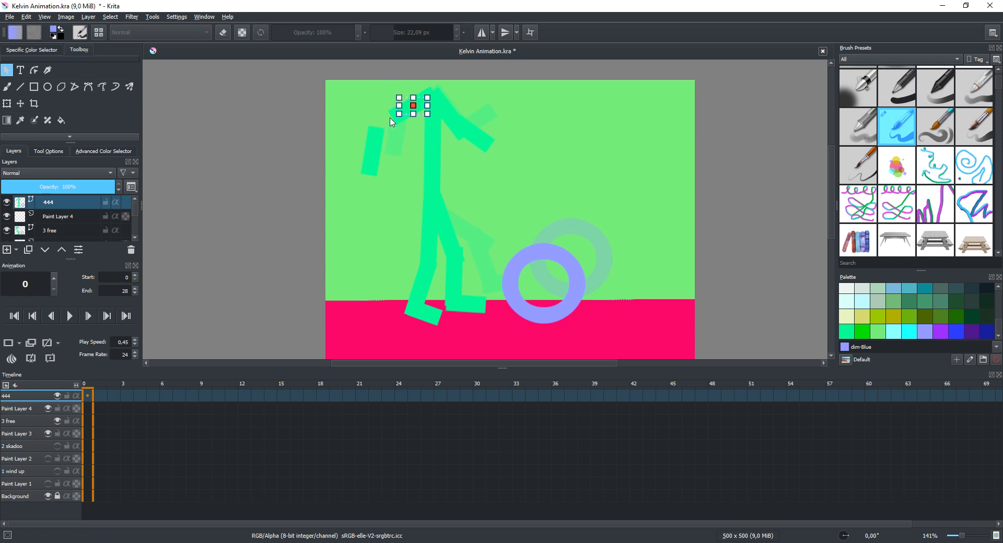
{"action": "left_click_drag", "start_coordinate": [393, 124], "coordinate": [414, 139]}
{"action": "left_click", "coordinate": [373, 155]}
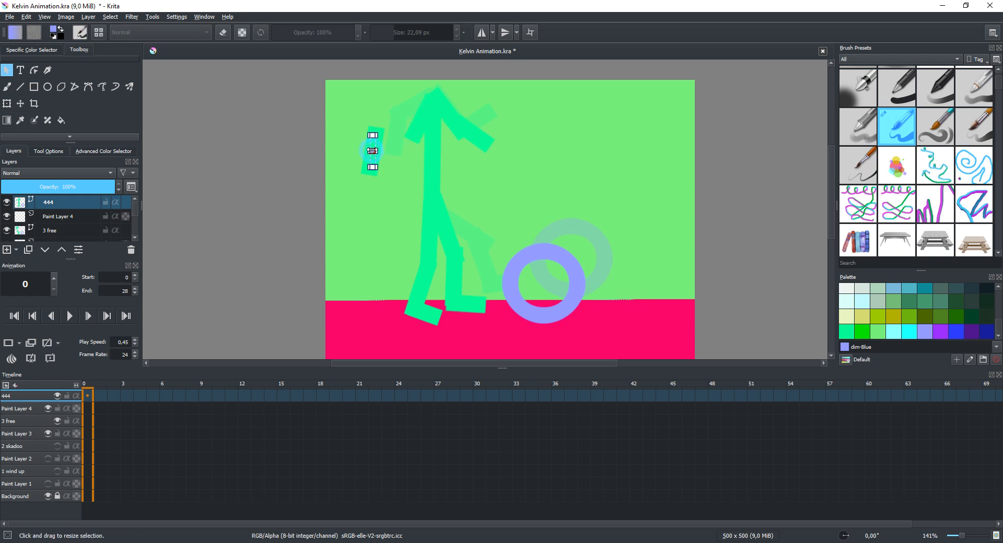
{"action": "left_click_drag", "start_coordinate": [376, 144], "coordinate": [412, 151]}
Nudge the front forearm on the 444 layer slightly down to adjust its fit at the elbow.
{"action": "left_click", "coordinate": [487, 146]}
{"action": "left_click_drag", "start_coordinate": [473, 134], "coordinate": [476, 141]}
{"action": "left_click", "coordinate": [531, 211]}
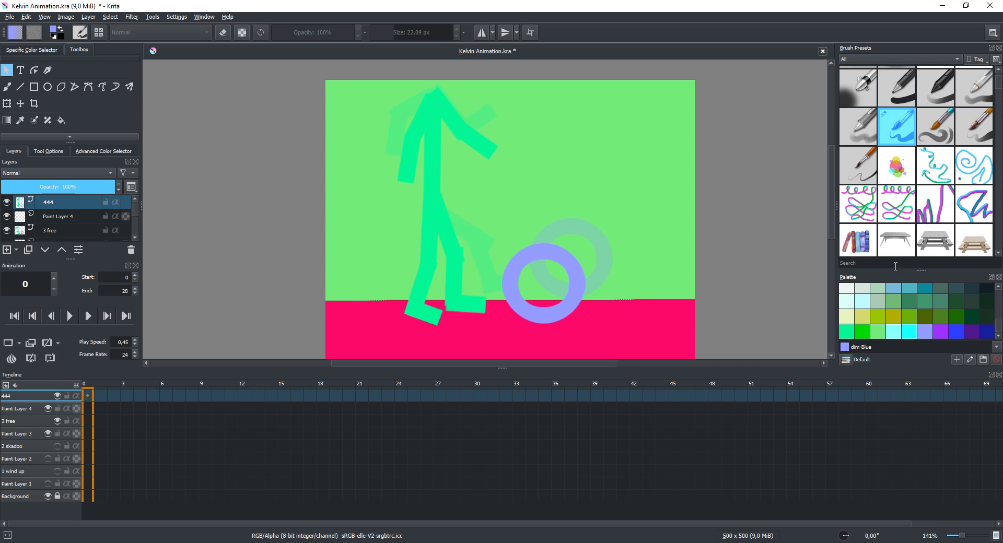
Move the ball on the 444 layer up and forward until it meets the canvas's right edge.
{"action": "left_click", "coordinate": [567, 261]}
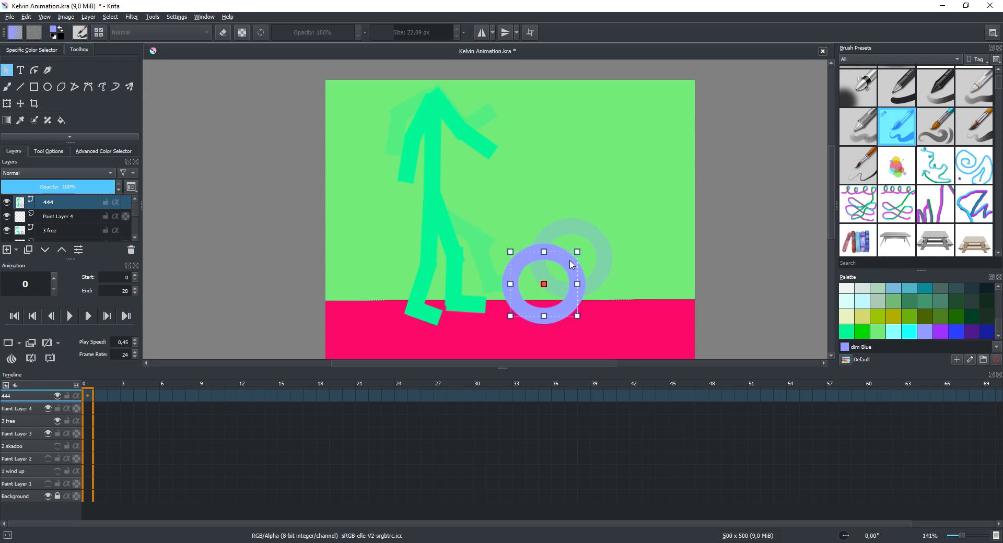
{"action": "left_click_drag", "start_coordinate": [585, 256], "coordinate": [669, 200]}
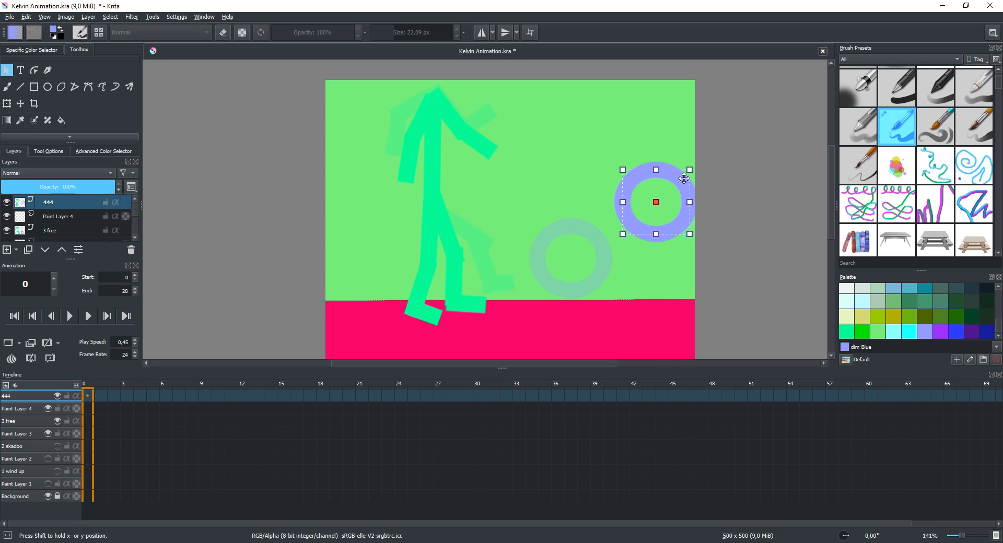
{"action": "left_click_drag", "start_coordinate": [675, 176], "coordinate": [673, 173]}
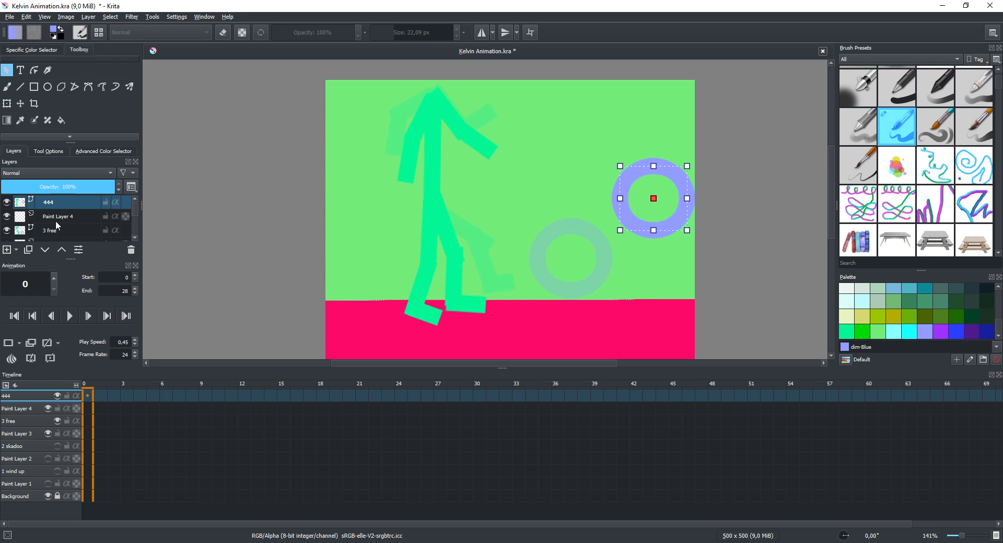
Copy the 444 layer, add a new paint layer, and paste the copy above it.
{"action": "right_click", "coordinate": [70, 202]}
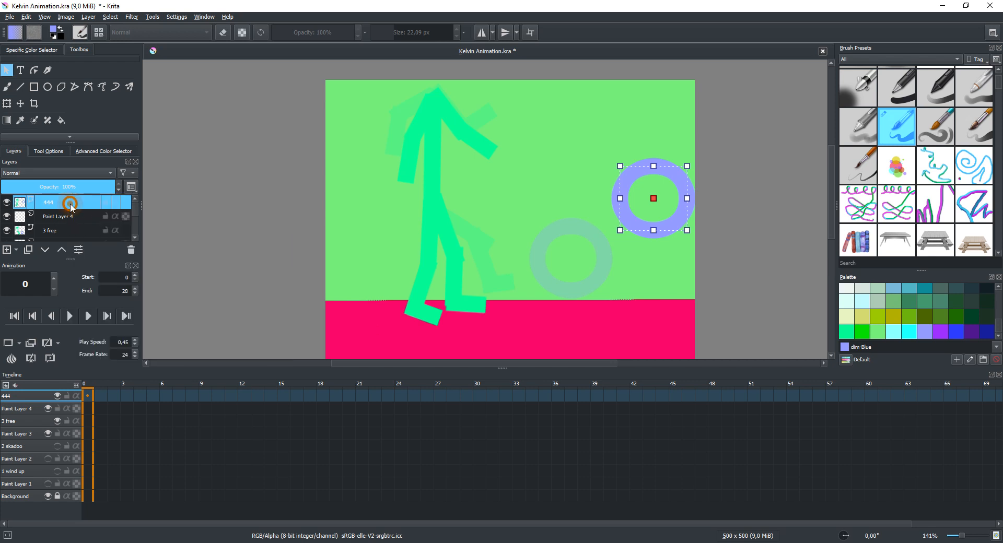
{"action": "key", "text": "Escape"}
{"action": "left_click", "coordinate": [6, 250]}
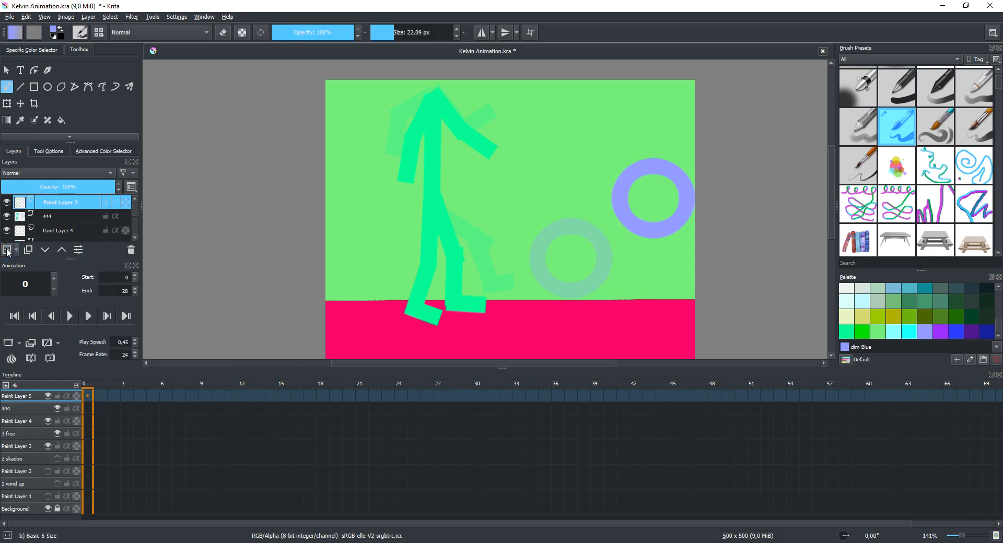
{"action": "right_click", "coordinate": [61, 202]}
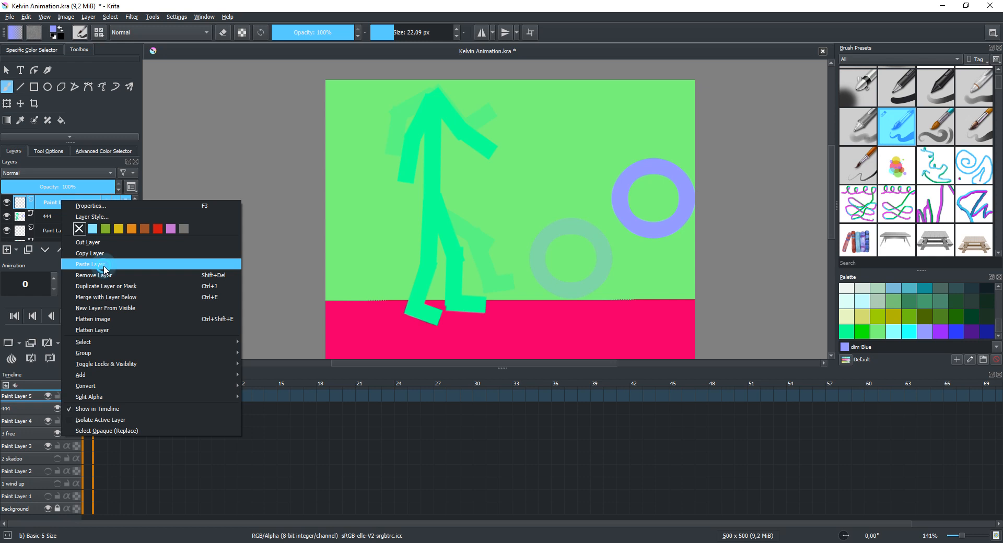
{"action": "left_click", "coordinate": [104, 270]}
Rename the pasted 444 copy to 55.
{"action": "double_click", "coordinate": [53, 202]}
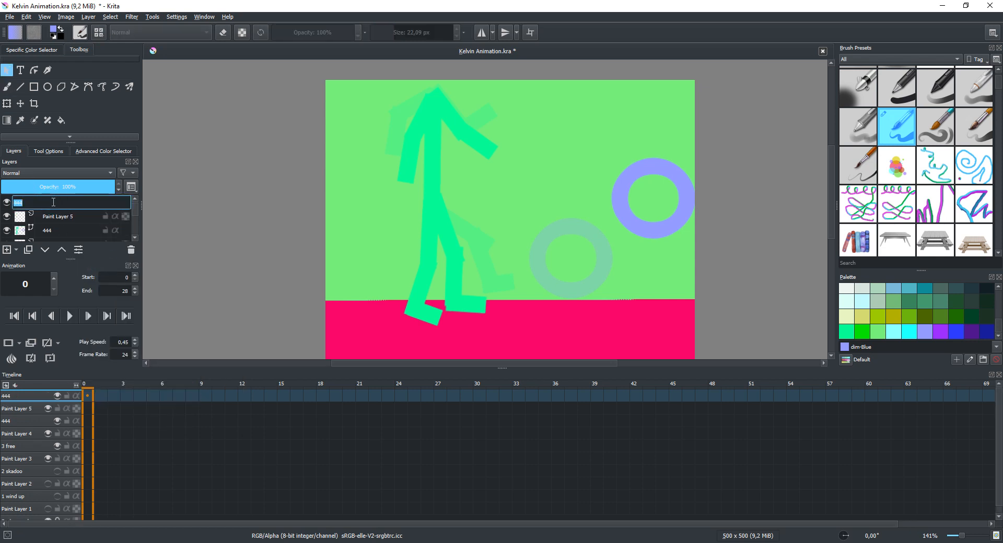
{"action": "type", "text": "55"}
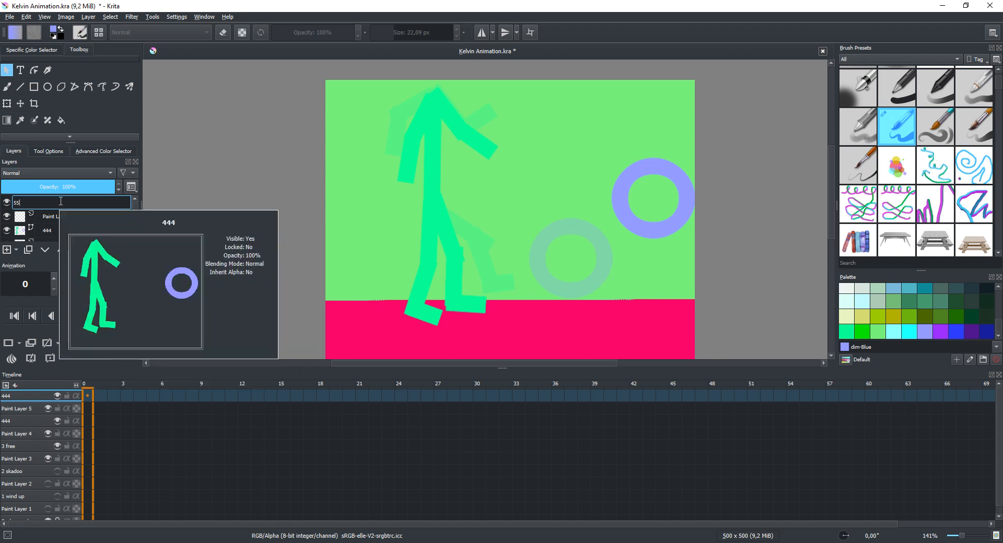
{"action": "key", "text": "Return"}
Set the original 444 layer's opacity to 43% and hide the 3 free layer.
{"action": "left_click", "coordinate": [58, 230]}
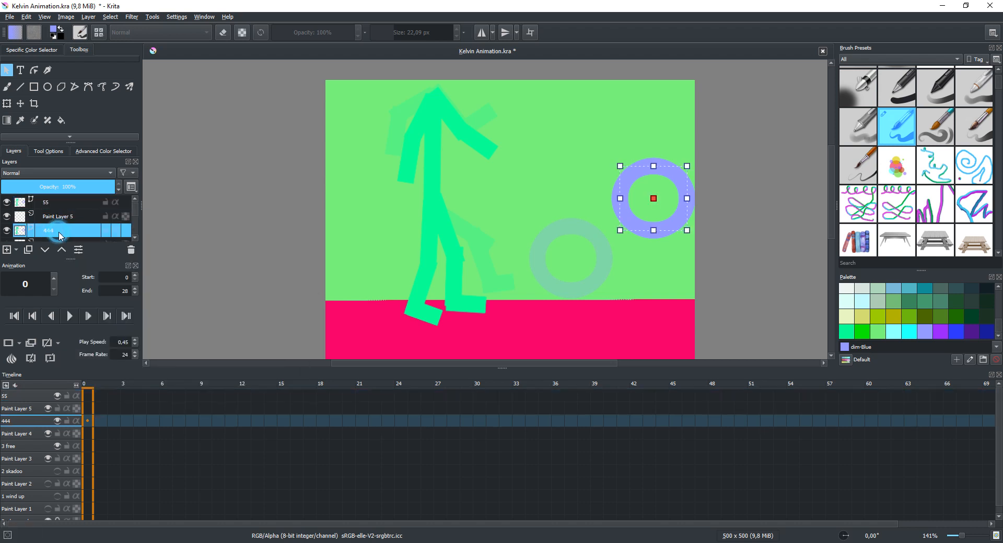
{"action": "left_click", "coordinate": [49, 186]}
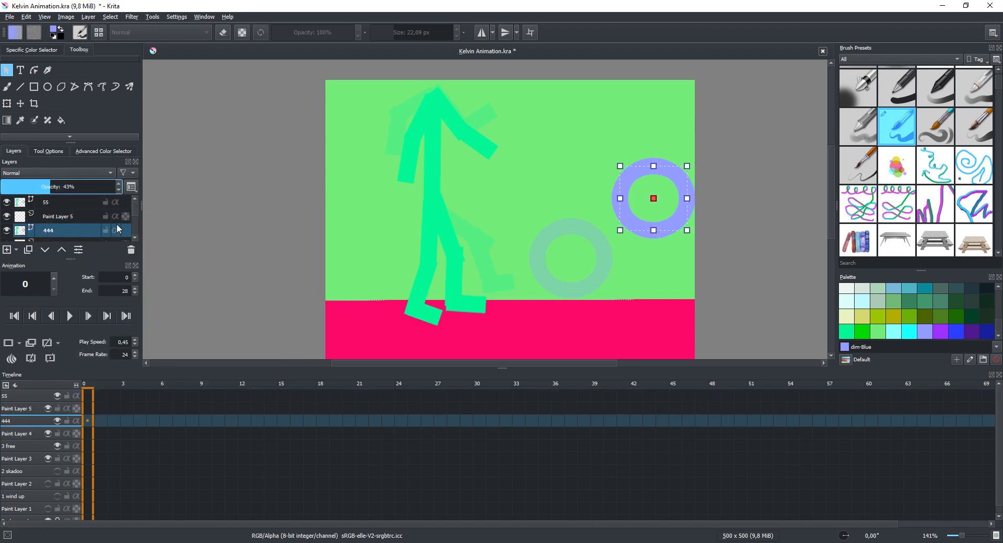
{"action": "scroll", "coordinate": [23, 230], "scroll_direction": "down", "scroll_amount": 1}
{"action": "left_click", "coordinate": [7, 225]}
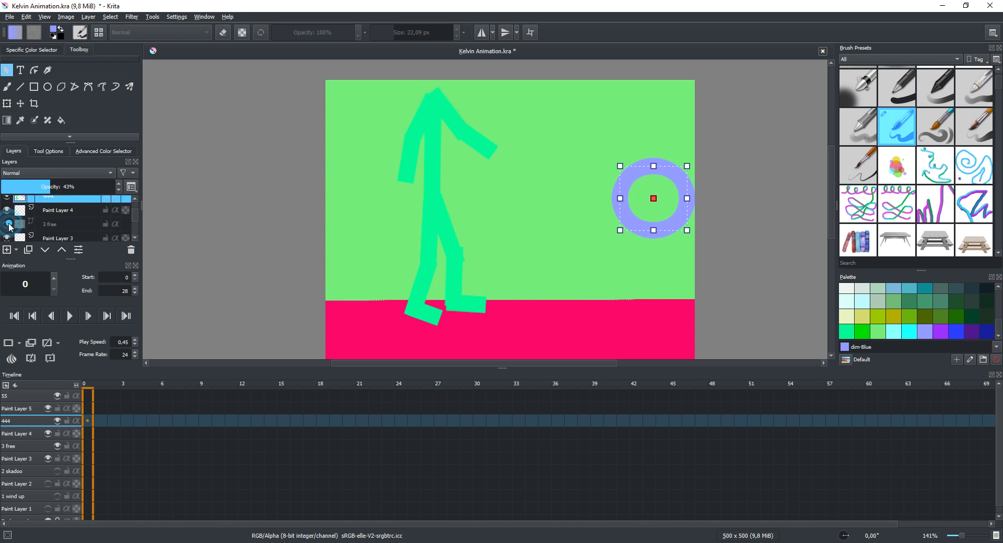
{"action": "scroll", "coordinate": [52, 227], "scroll_direction": "up", "scroll_amount": 1}
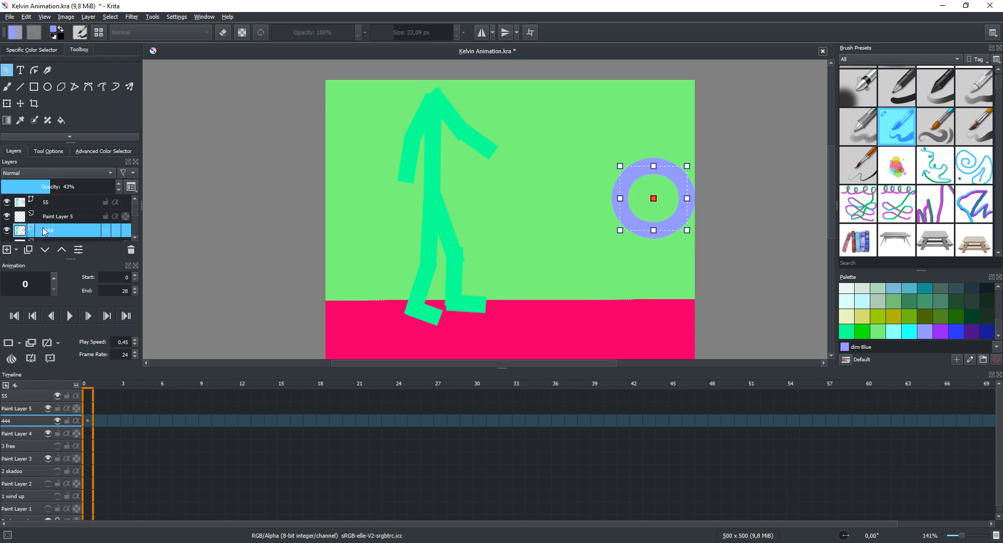
Lower the 444 layer's opacity to 34%.
{"action": "left_click", "coordinate": [32, 193]}
{"action": "left_click", "coordinate": [46, 188]}
{"action": "left_click", "coordinate": [39, 188]}
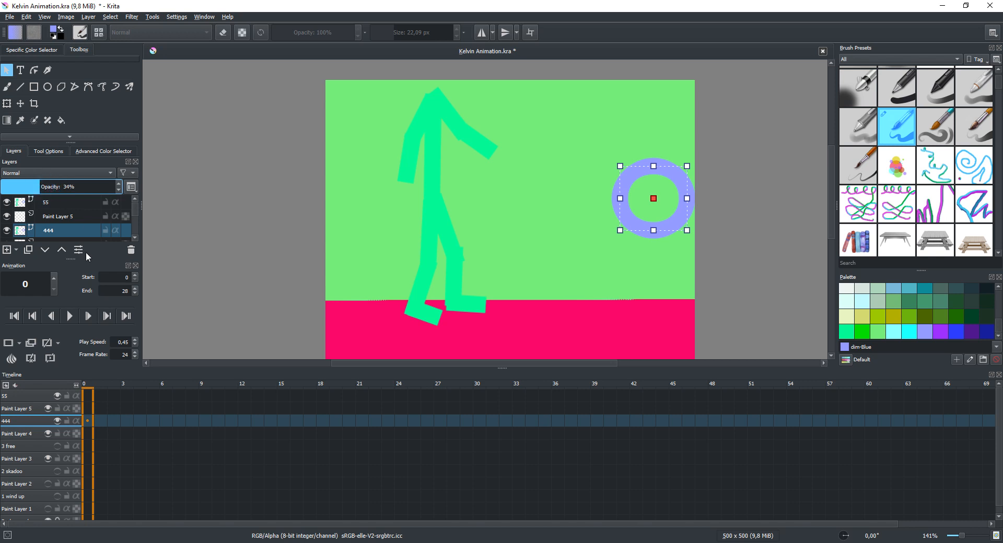
On the 55 layer, set the front forearm aside and rotate the front upper arm downward at the shoulder.
{"action": "left_click", "coordinate": [61, 202]}
{"action": "left_click", "coordinate": [468, 138]}
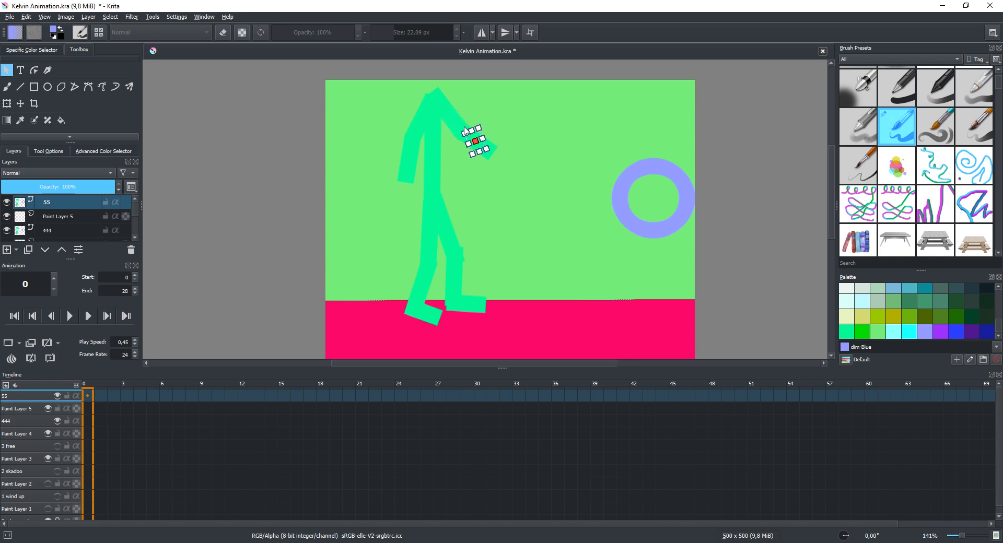
{"action": "left_click_drag", "start_coordinate": [475, 140], "coordinate": [506, 124]}
{"action": "left_click", "coordinate": [448, 114]}
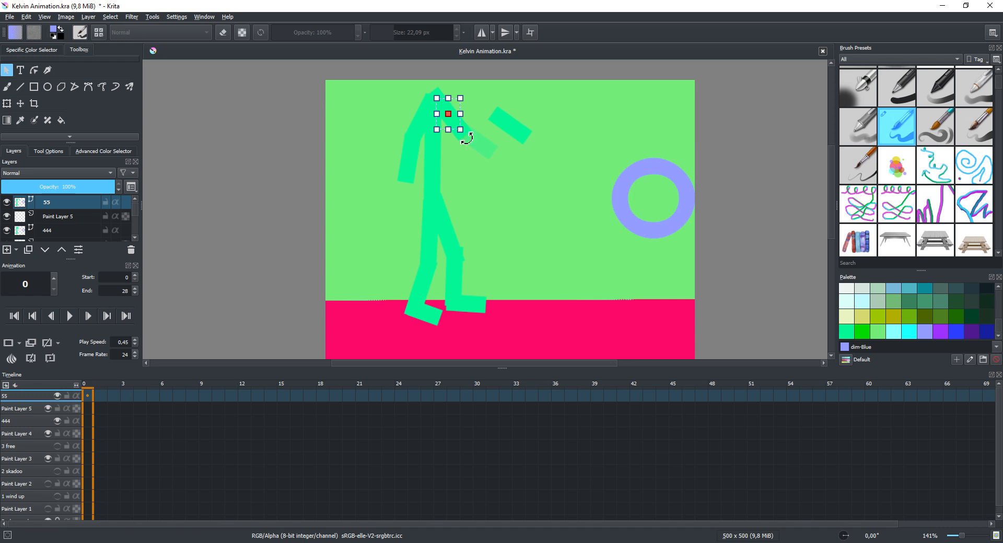
{"action": "left_click_drag", "start_coordinate": [462, 133], "coordinate": [461, 147]}
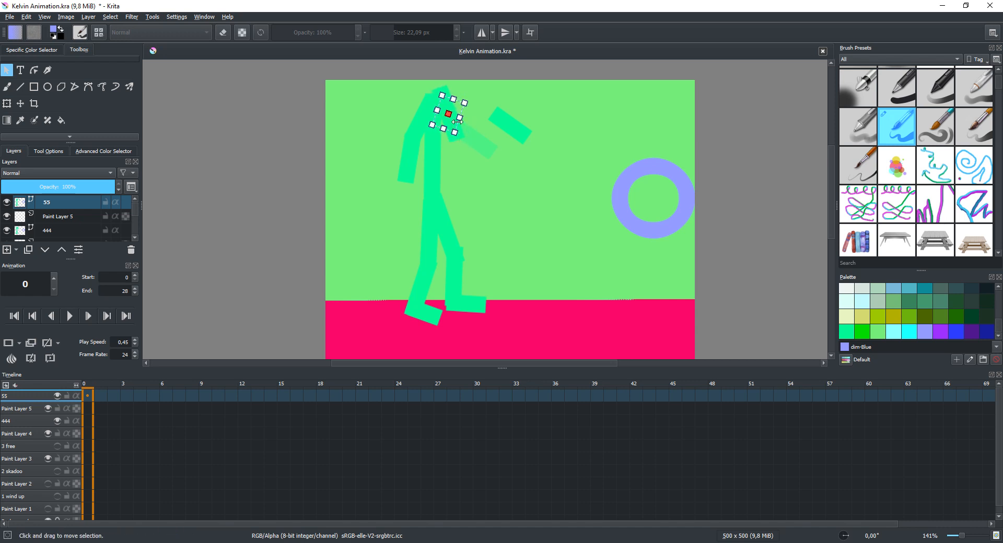
{"action": "left_click_drag", "start_coordinate": [447, 112], "coordinate": [446, 123]}
Turn the front forearm on the 55 layer downward and rejoin it at the elbow.
{"action": "left_click", "coordinate": [510, 124]}
{"action": "mouse_move", "coordinate": [509, 124]}
{"action": "left_mouse_down"}
{"action": "mouse_move", "coordinate": [464, 155]}
{"action": "mouse_move", "coordinate": [480, 173]}
{"action": "mouse_move", "coordinate": [465, 162]}
{"action": "left_mouse_up"}
{"action": "key", "text": "b"}
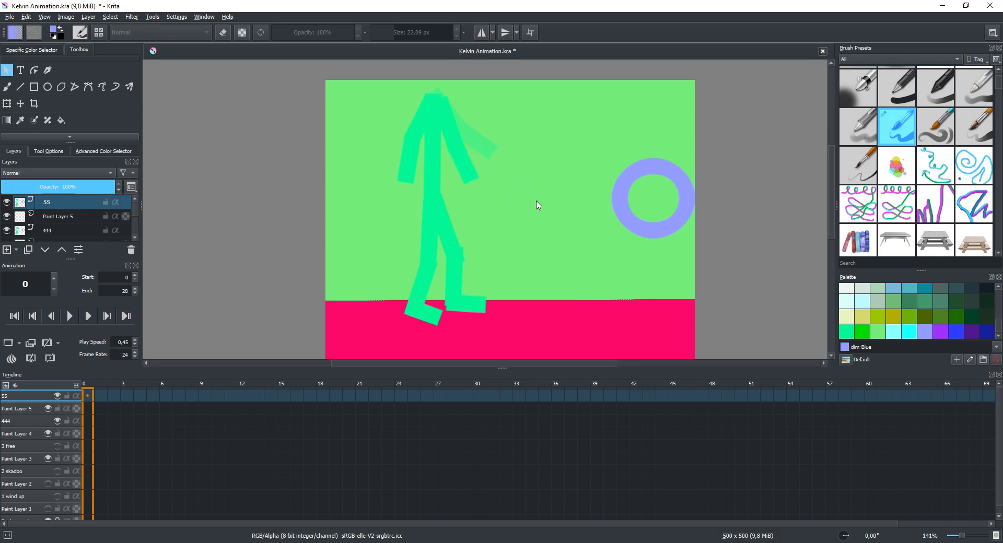
Move the ball on the 55 layer up and forward until most of it lies beyond the canvas's right edge.
{"action": "key", "text": "ctrl+t"}
{"action": "left_click_drag", "start_coordinate": [651, 198], "coordinate": [729, 123]}
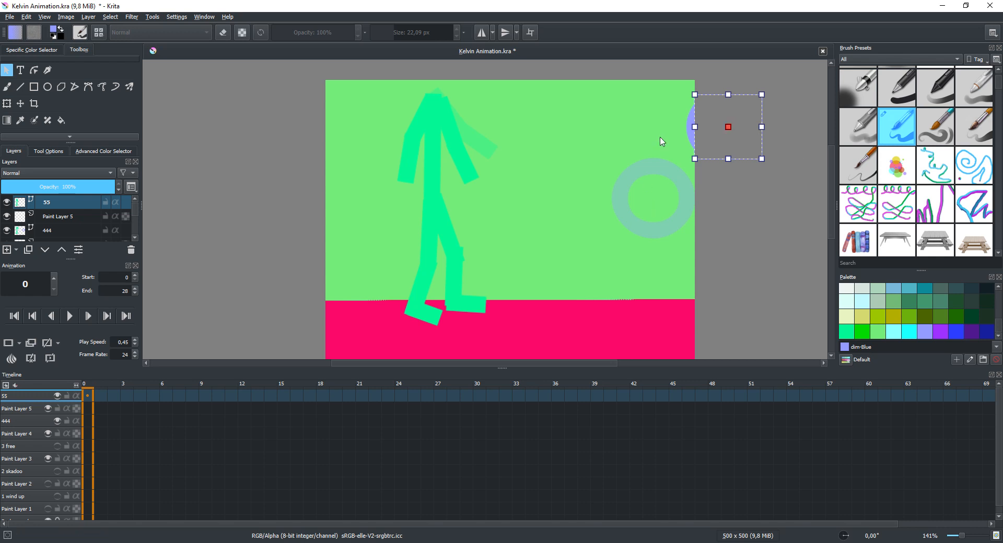
{"action": "key", "text": "Return"}
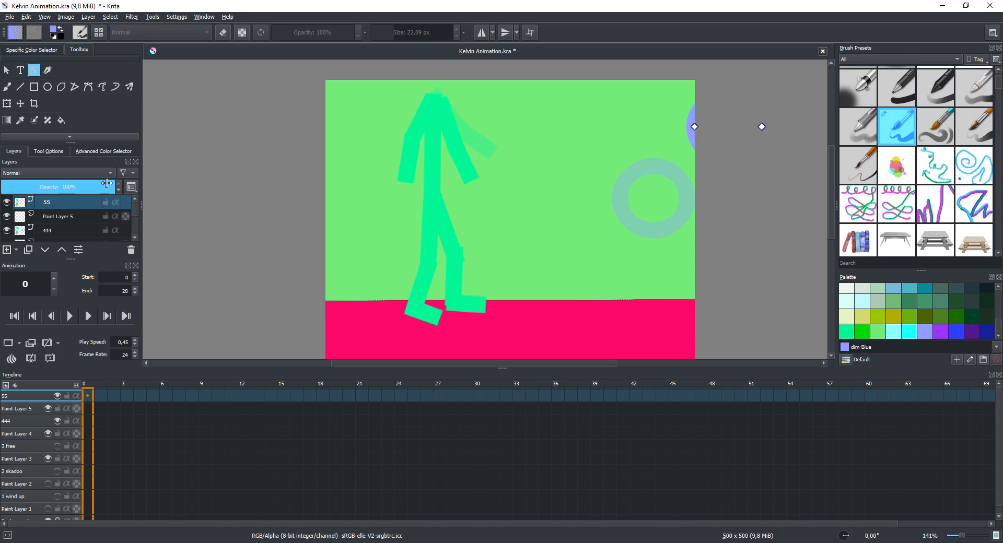
Copy the 55 layer, add a new paint layer, and paste the copy above it.
{"action": "right_click", "coordinate": [65, 202]}
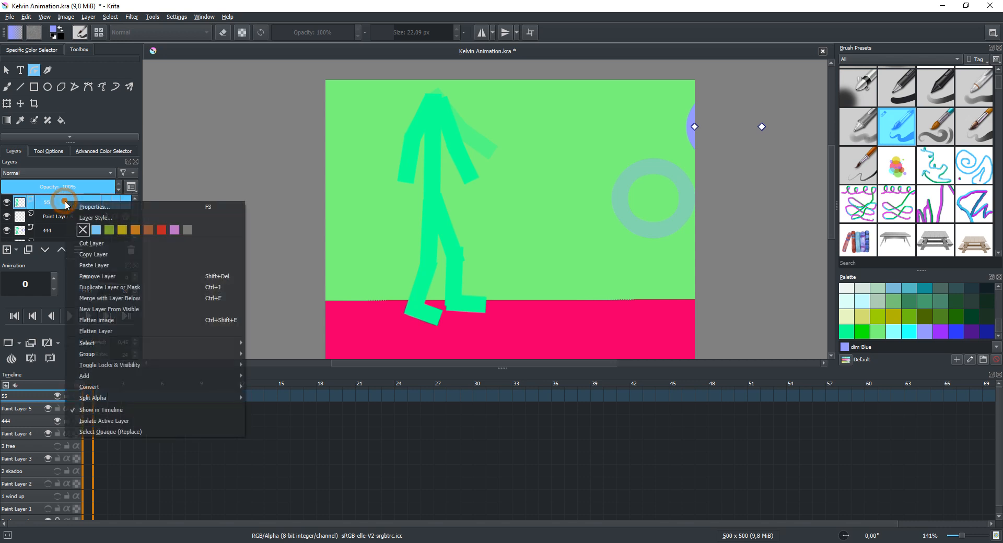
{"action": "left_click", "coordinate": [117, 255]}
{"action": "left_click", "coordinate": [6, 250]}
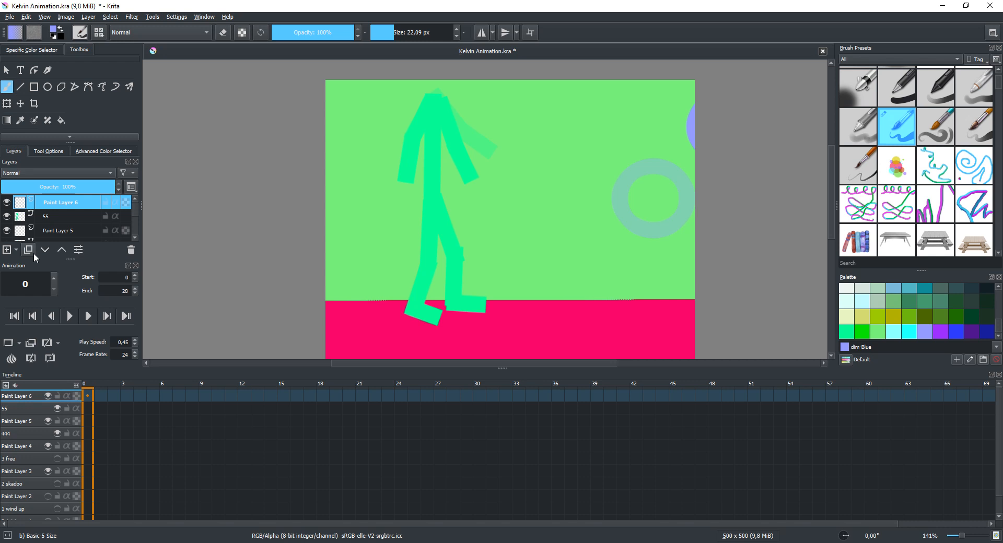
{"action": "key", "text": "ctrl+v"}
Rename the pasted 55 copy to 67.
{"action": "double_click", "coordinate": [51, 205]}
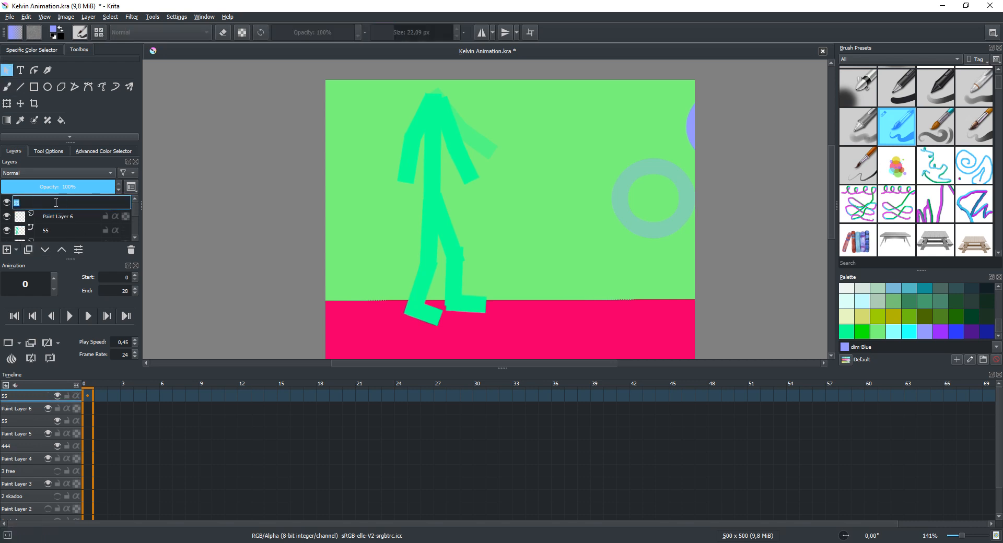
{"action": "type", "text": "67"}
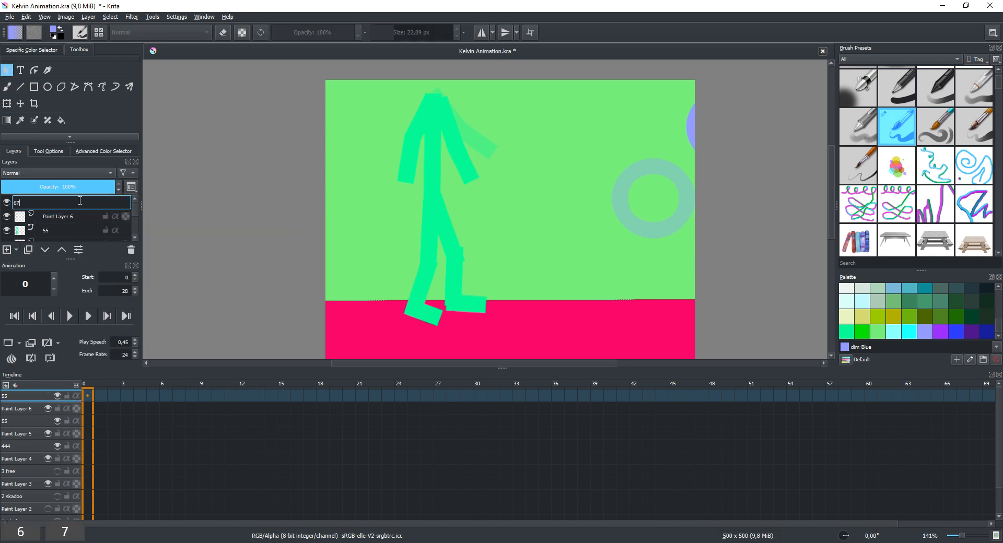
{"action": "key", "text": "Return"}
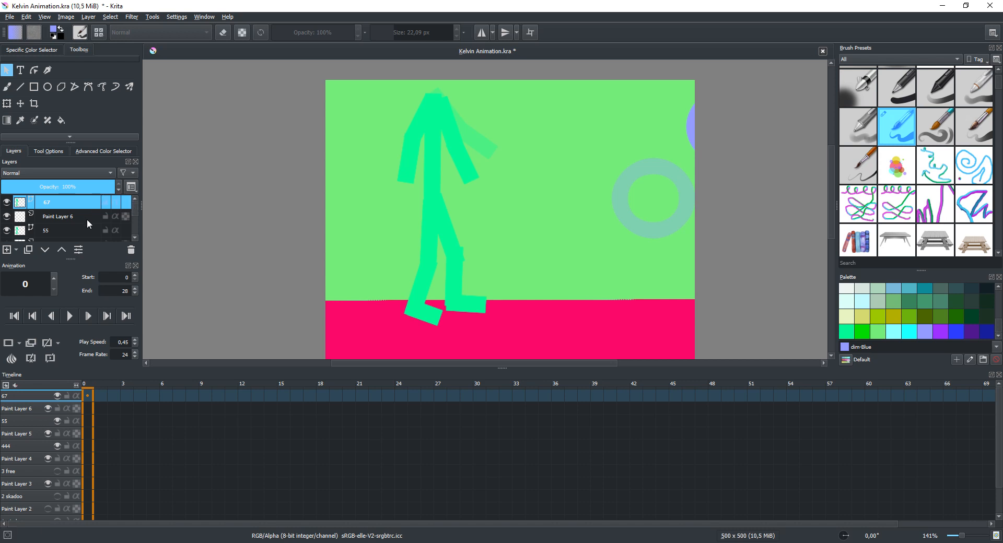
Move the ball on the 67 layer up and forward until it lies completely outside the canvas.
{"action": "mouse_move", "coordinate": [62, 205]}
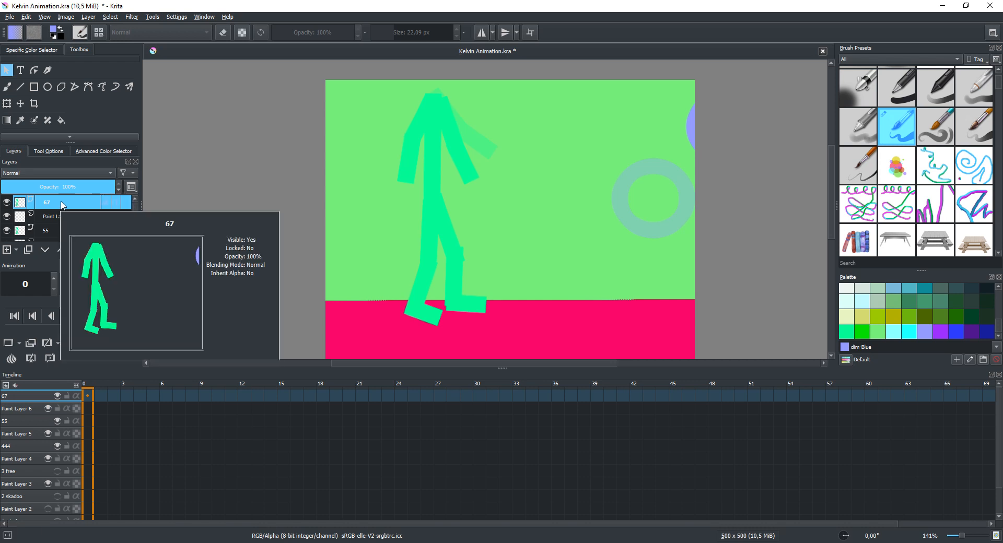
{"action": "left_click", "coordinate": [688, 133]}
{"action": "left_click_drag", "start_coordinate": [727, 127], "coordinate": [749, 115]}
{"action": "left_click", "coordinate": [690, 124]}
{"action": "left_click", "coordinate": [685, 135]}
{"action": "left_click", "coordinate": [691, 124]}
{"action": "left_click", "coordinate": [718, 125]}
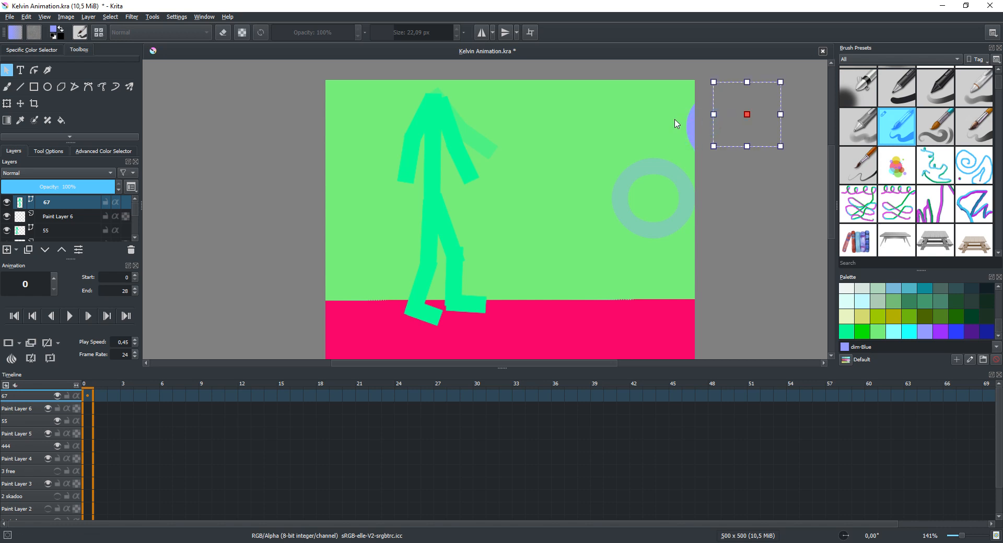
Hide the 55 layer and merge the 67 layer into Paint Layer 6 below it.
{"action": "left_click", "coordinate": [4, 231]}
{"action": "right_click", "coordinate": [55, 201]}
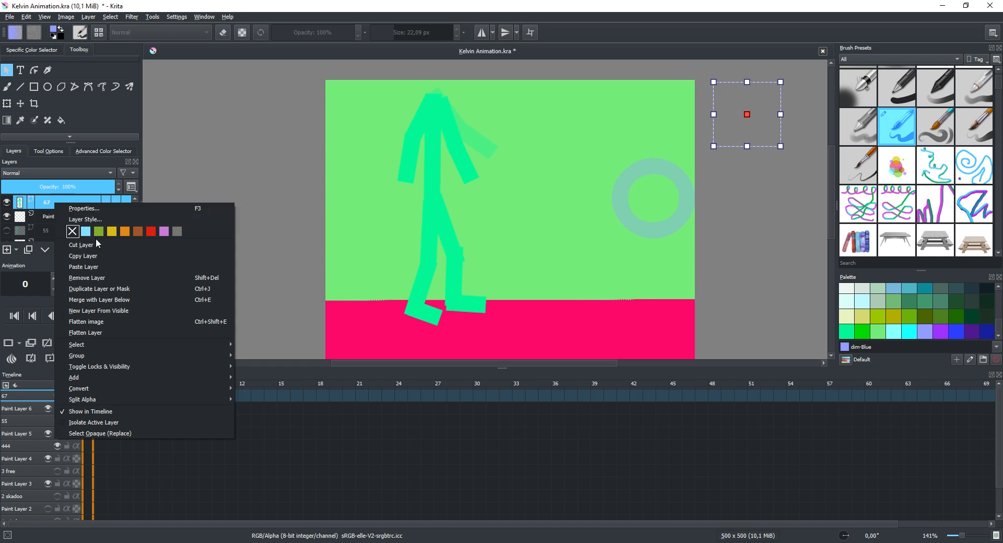
{"action": "left_click", "coordinate": [97, 299]}
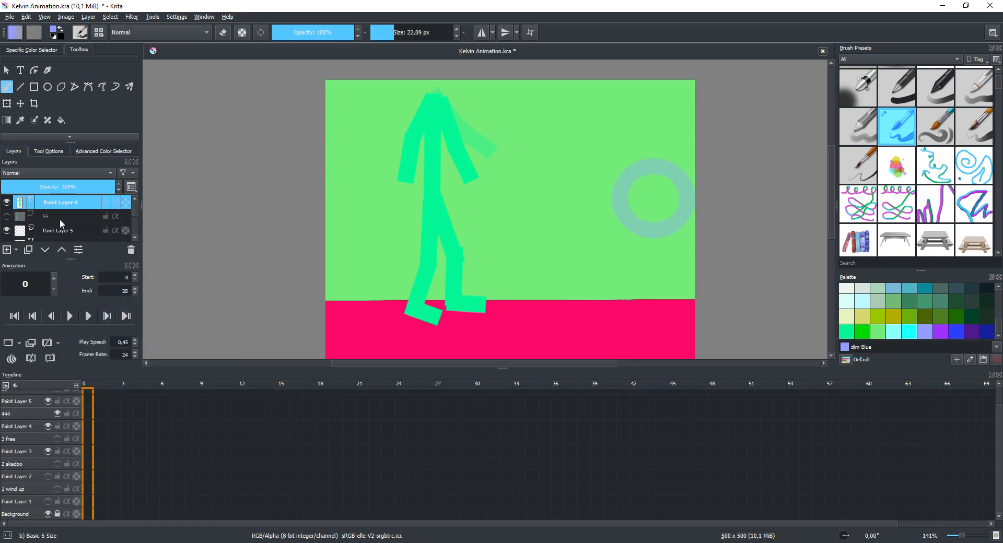
Merge the 55, 444 and 3 free layers each into the paint layer directly beneath it.
{"action": "right_click", "coordinate": [59, 218]}
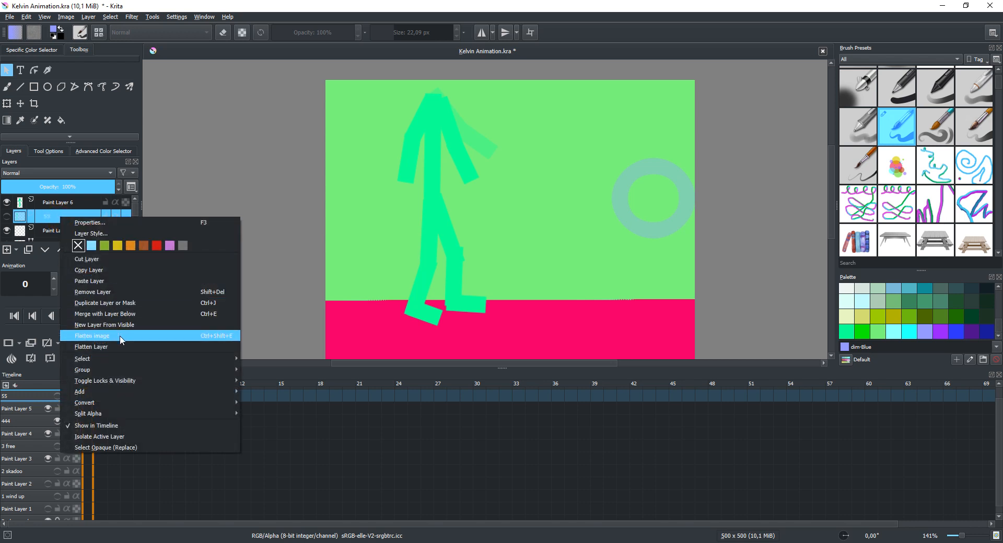
{"action": "left_click", "coordinate": [120, 314]}
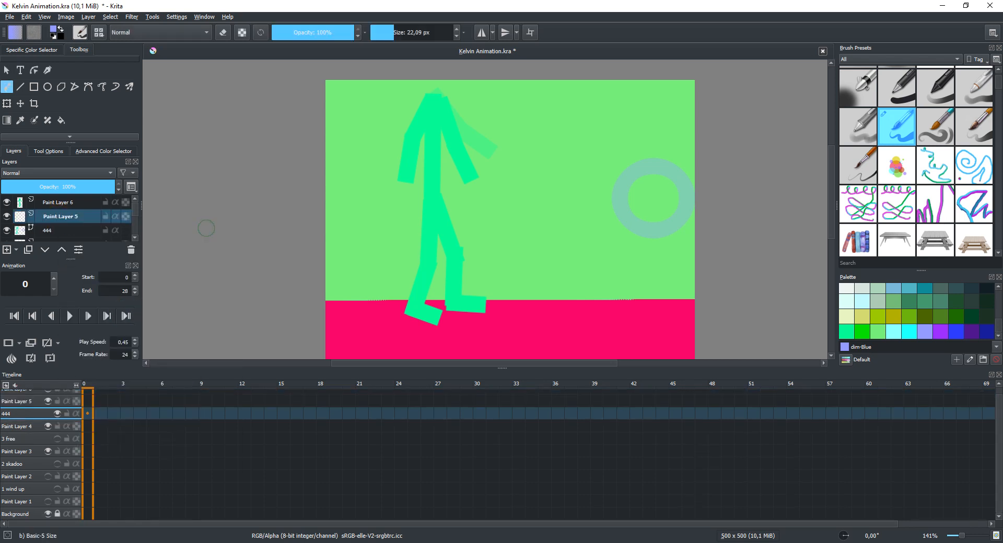
{"action": "left_click", "coordinate": [68, 233]}
{"action": "key", "text": "ctrl+e"}
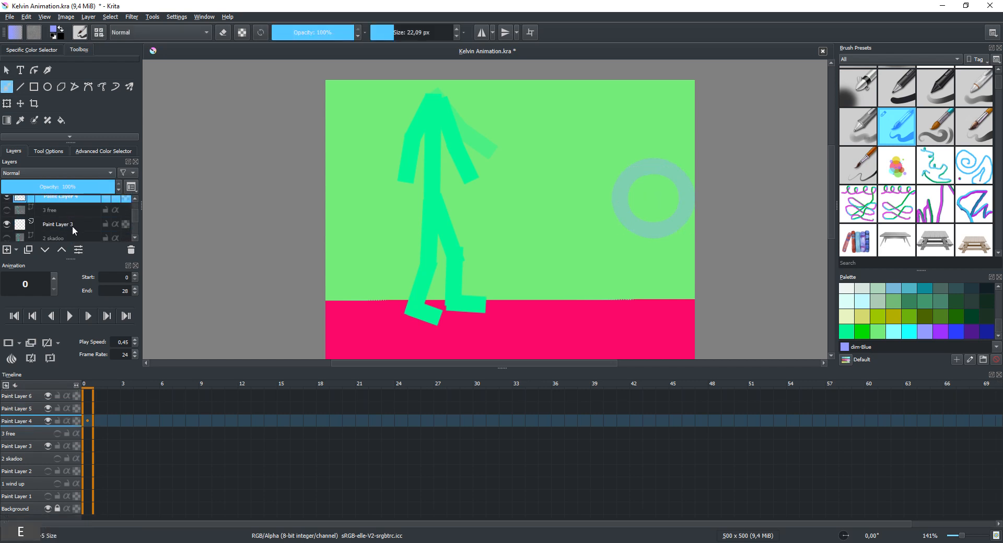
{"action": "left_click", "coordinate": [62, 211]}
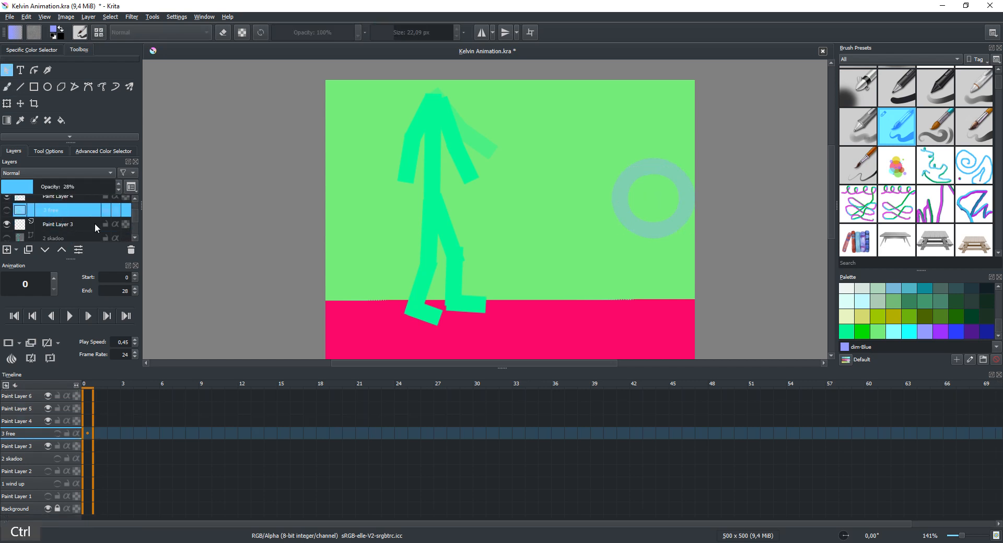
{"action": "key", "text": "ctrl+e"}
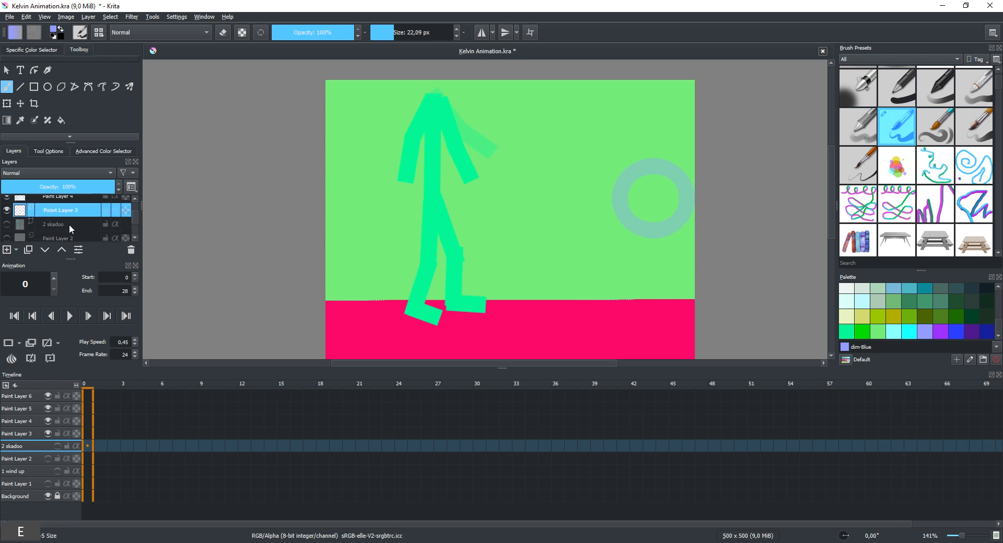
Make the 2 skadoo layer visible and merge it with Paint Layer 2 below.
{"action": "left_click", "coordinate": [69, 224]}
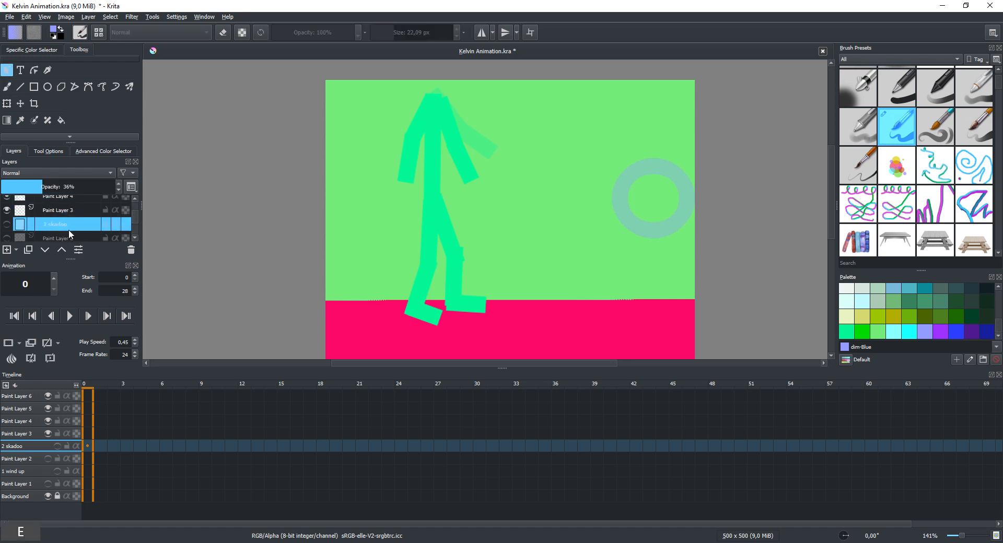
{"action": "scroll", "coordinate": [89, 218], "scroll_direction": "down", "scroll_amount": 1}
{"action": "scroll", "coordinate": [89, 220], "scroll_direction": "up", "scroll_amount": 1}
{"action": "right_click", "coordinate": [56, 226]}
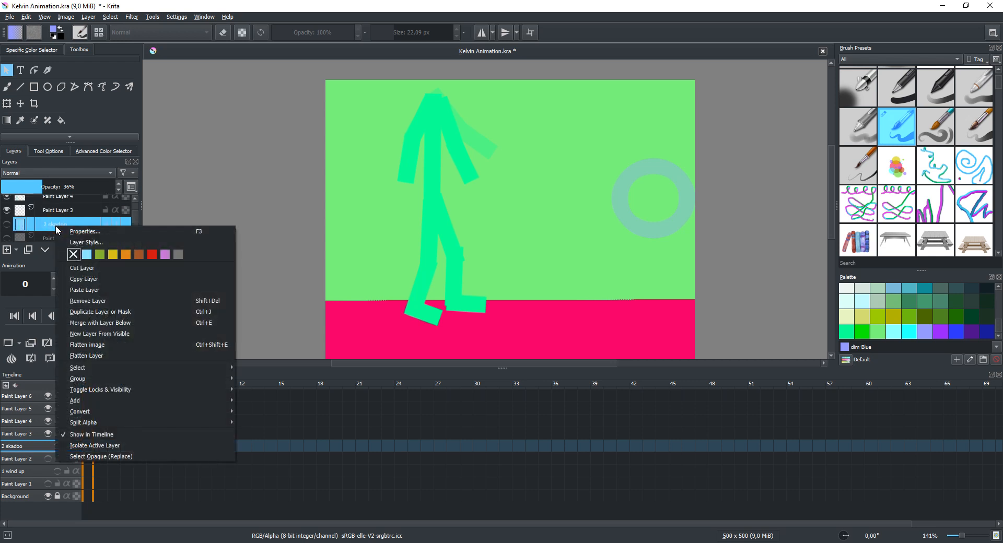
{"action": "key", "text": "Escape"}
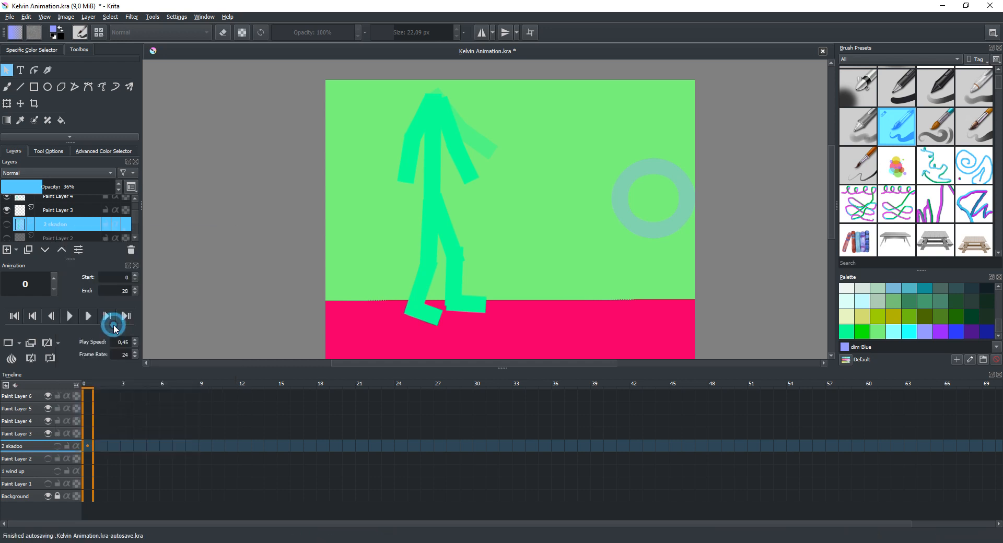
{"action": "left_click", "coordinate": [7, 224]}
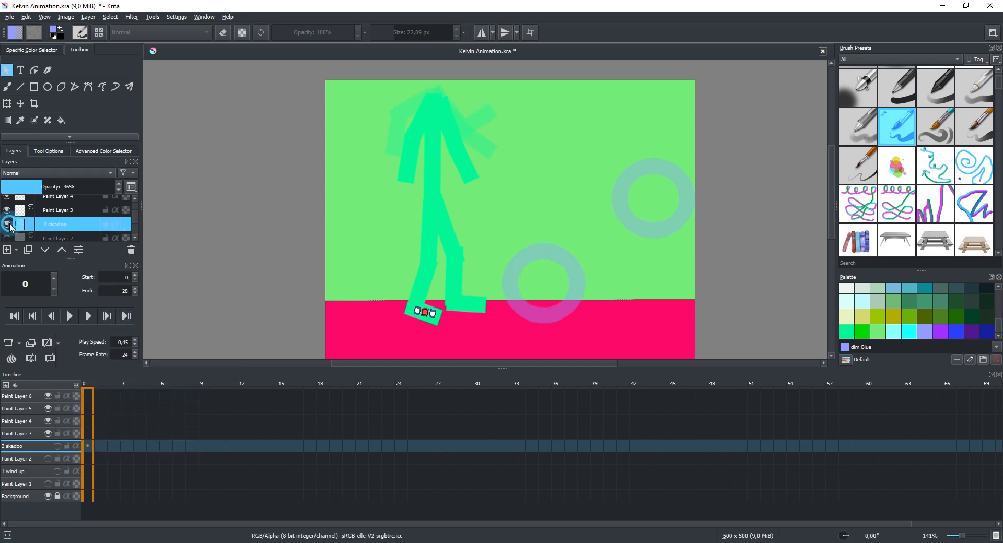
{"action": "left_click", "coordinate": [54, 224]}
{"action": "right_click", "coordinate": [54, 224]}
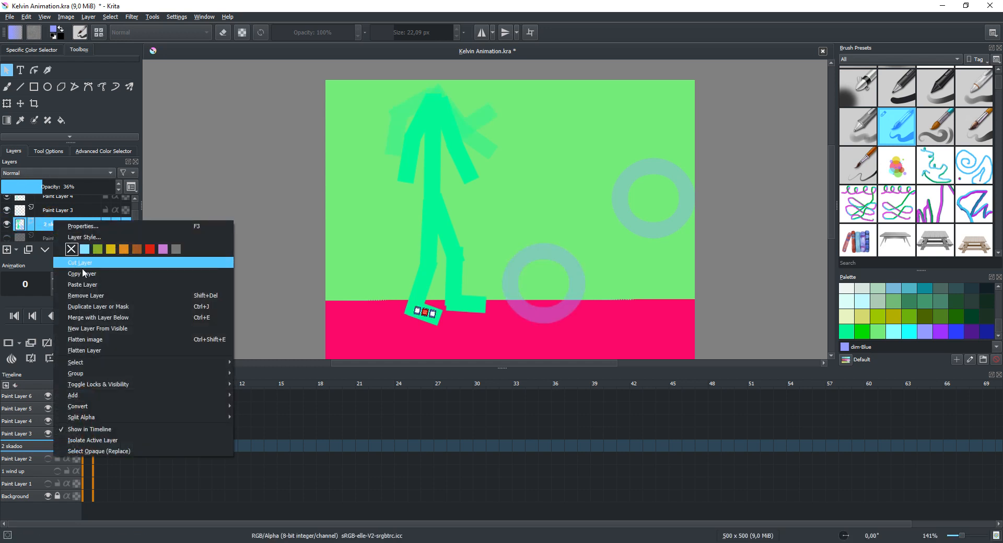
{"action": "left_click", "coordinate": [126, 317]}
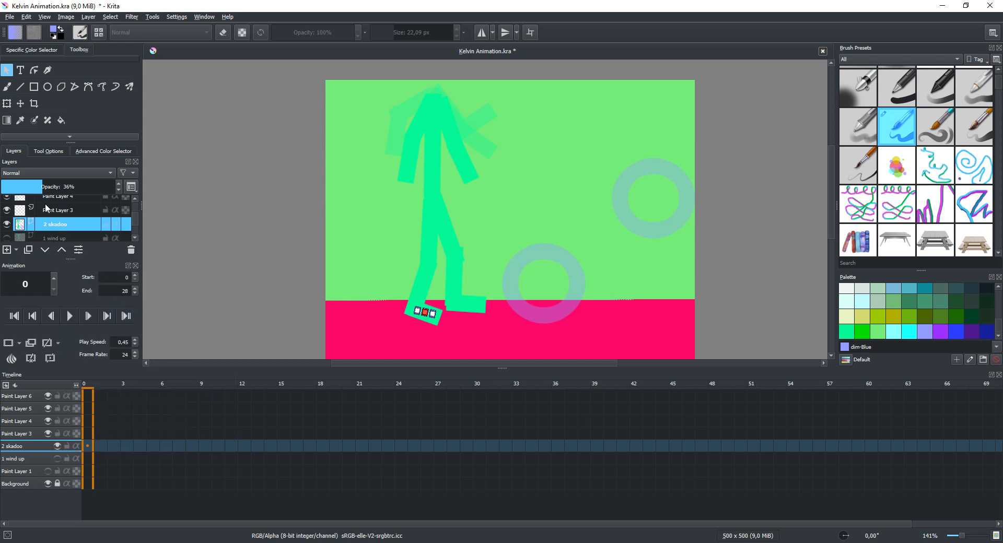
Make the 1 wind up layer visible and merge it with Paint Layer 1 below.
{"action": "scroll", "coordinate": [71, 227], "scroll_direction": "down", "scroll_amount": 2}
{"action": "left_click", "coordinate": [57, 207]}
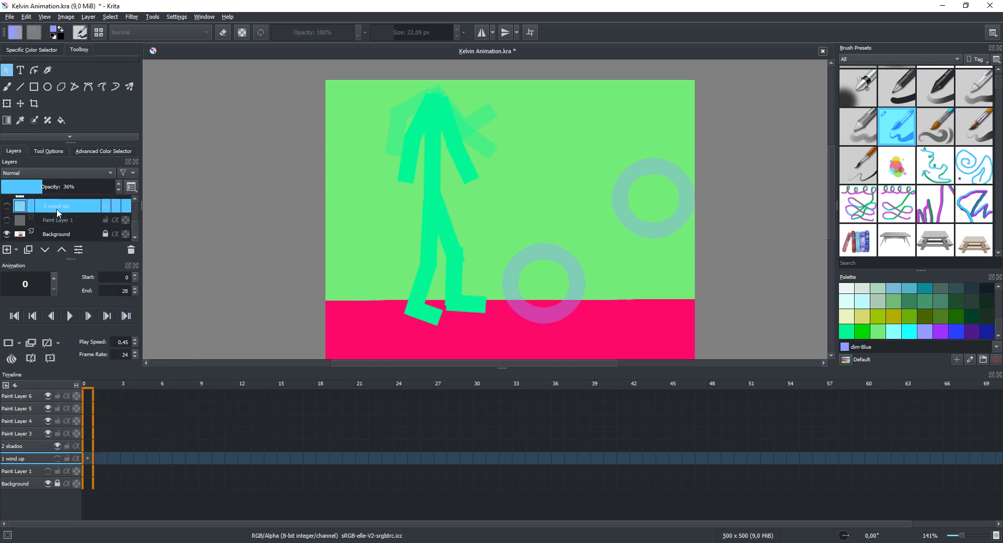
{"action": "left_click", "coordinate": [7, 206]}
{"action": "right_click", "coordinate": [54, 208]}
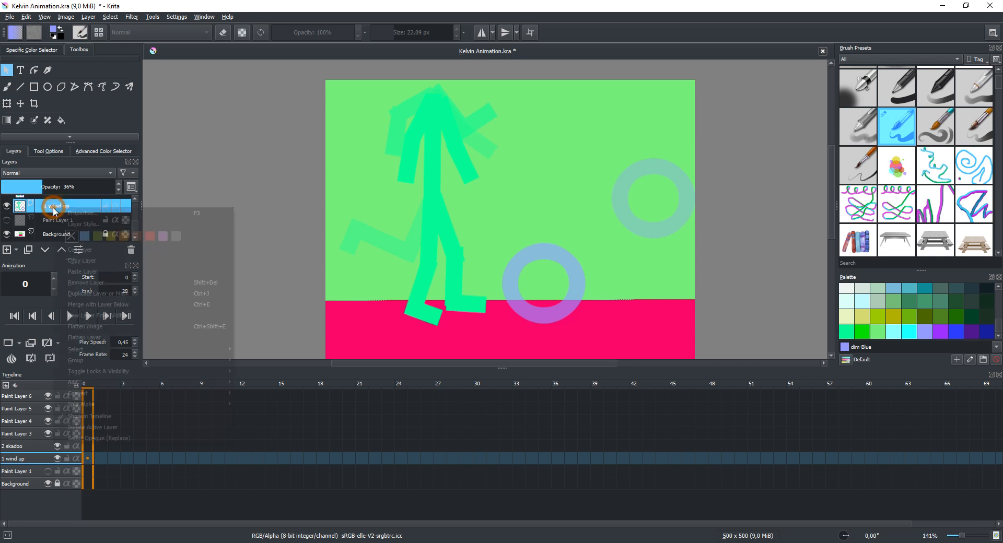
{"action": "left_click", "coordinate": [112, 305]}
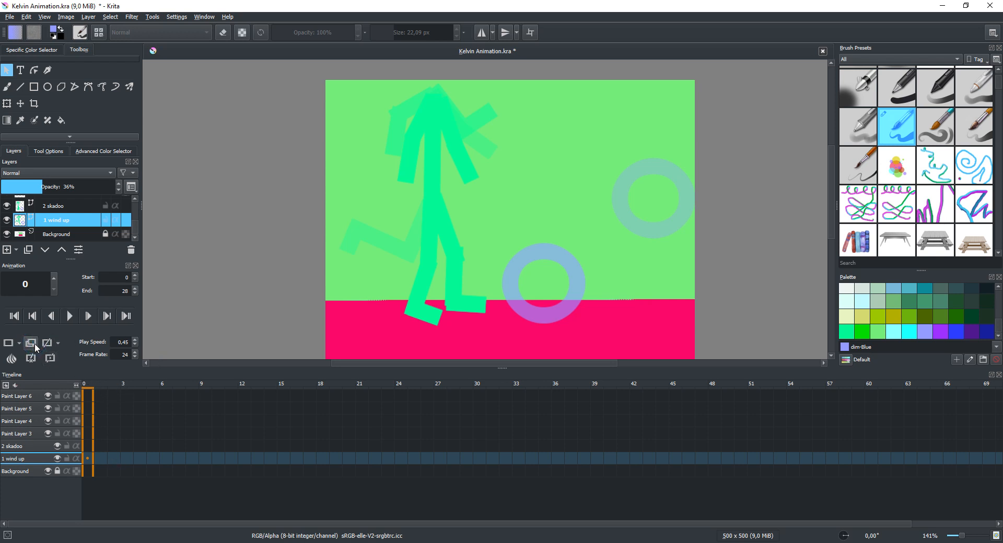
Convert the 1 wind up and 2 skadoo vector layers to paint layers.
{"action": "left_click", "coordinate": [87, 456]}
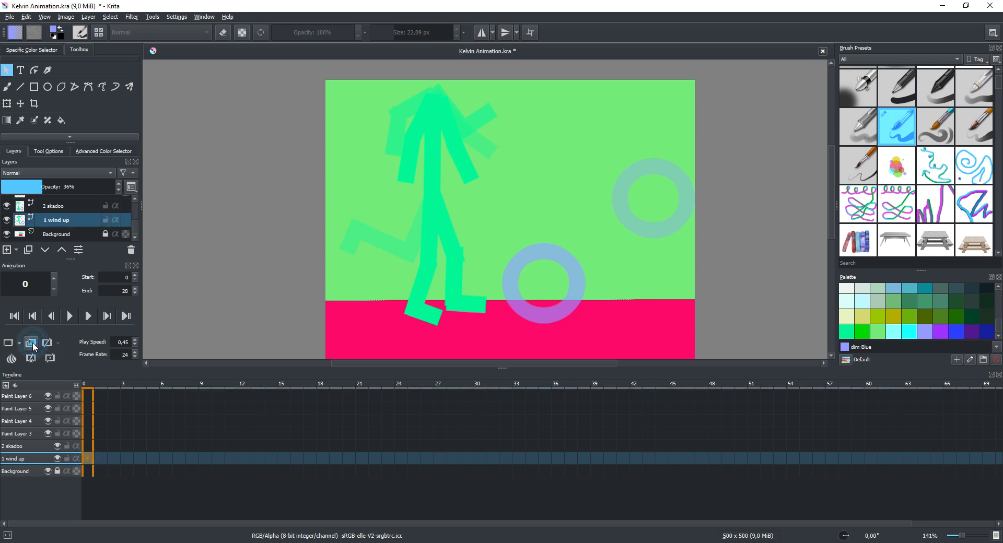
{"action": "left_click", "coordinate": [86, 458]}
{"action": "right_click", "coordinate": [29, 216]}
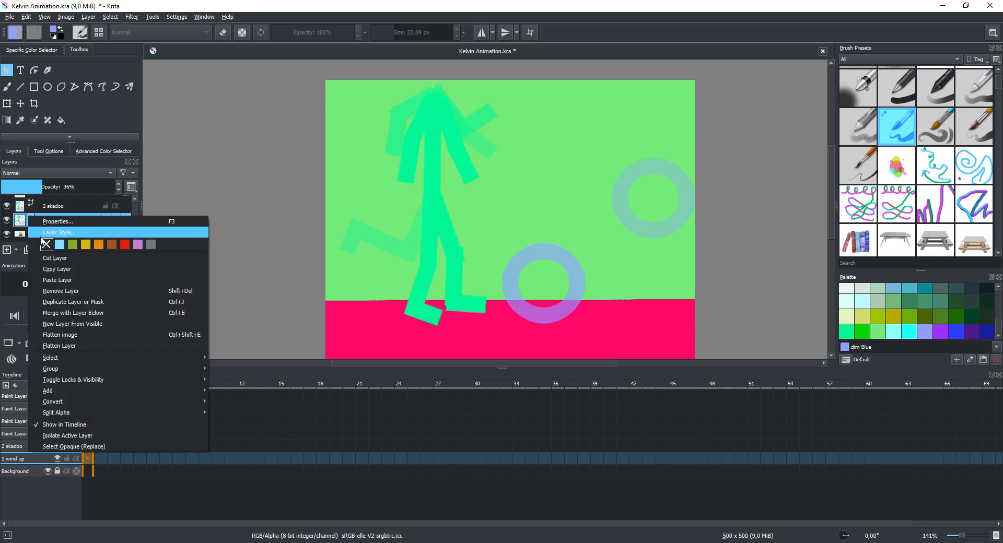
{"action": "mouse_move", "coordinate": [105, 404]}
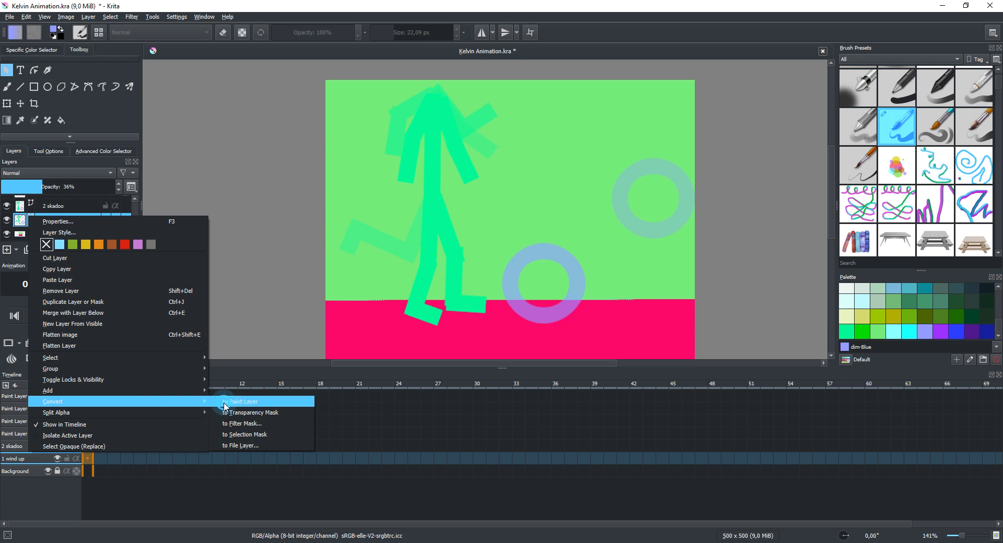
{"action": "left_click", "coordinate": [225, 402]}
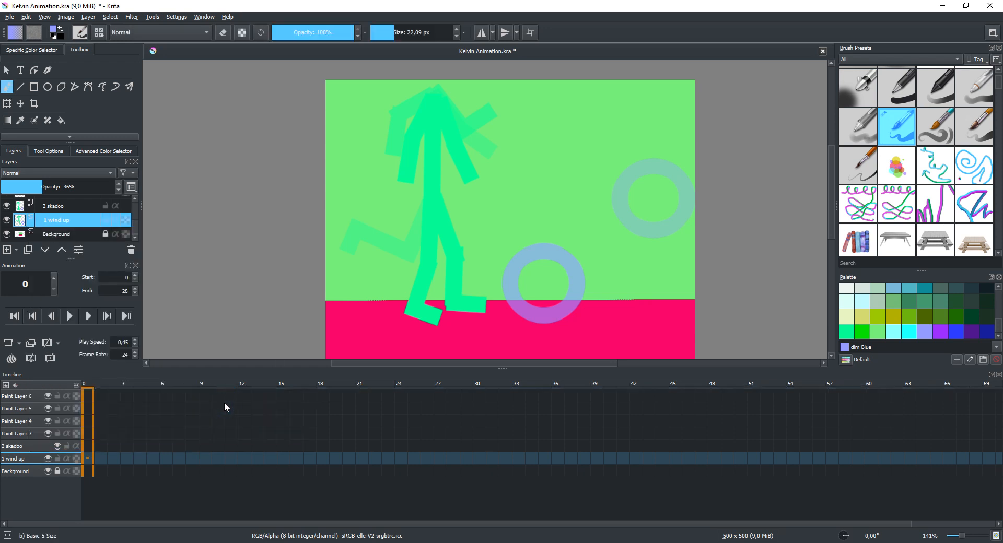
{"action": "right_click", "coordinate": [30, 209]}
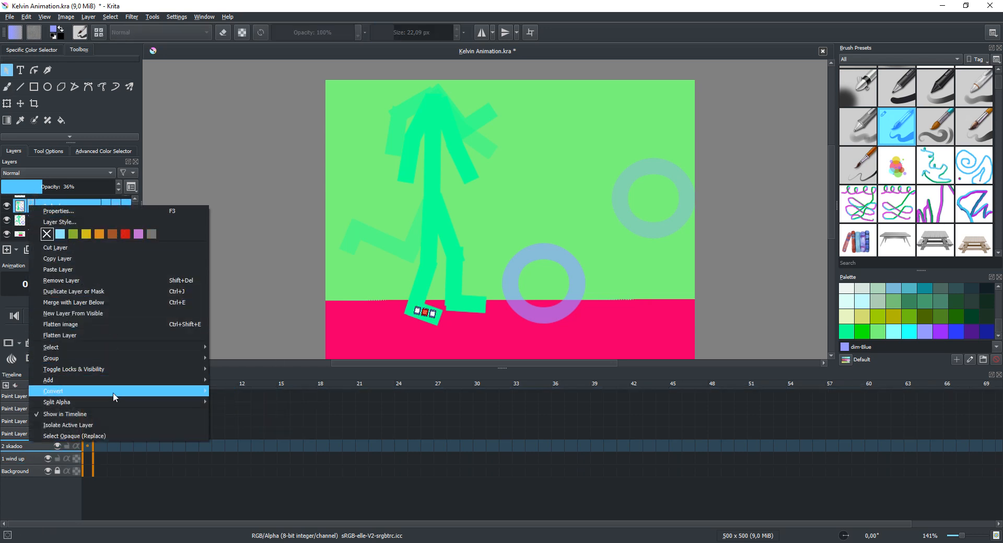
{"action": "left_click", "coordinate": [231, 391]}
Check the conversion options for Paint Layer 3 and look over the neighbouring paint layers.
{"action": "scroll", "coordinate": [42, 228], "scroll_direction": "up", "scroll_amount": 1}
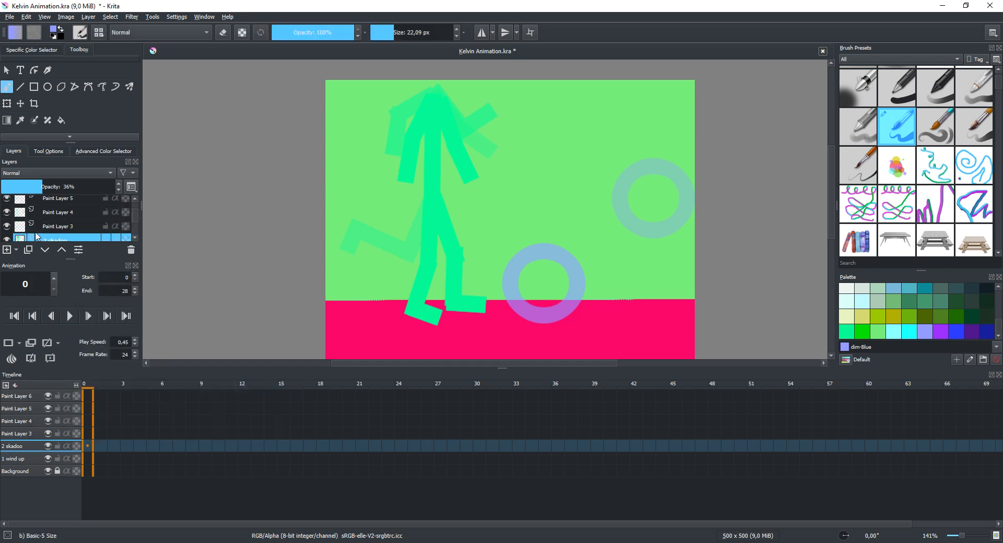
{"action": "left_click", "coordinate": [47, 230]}
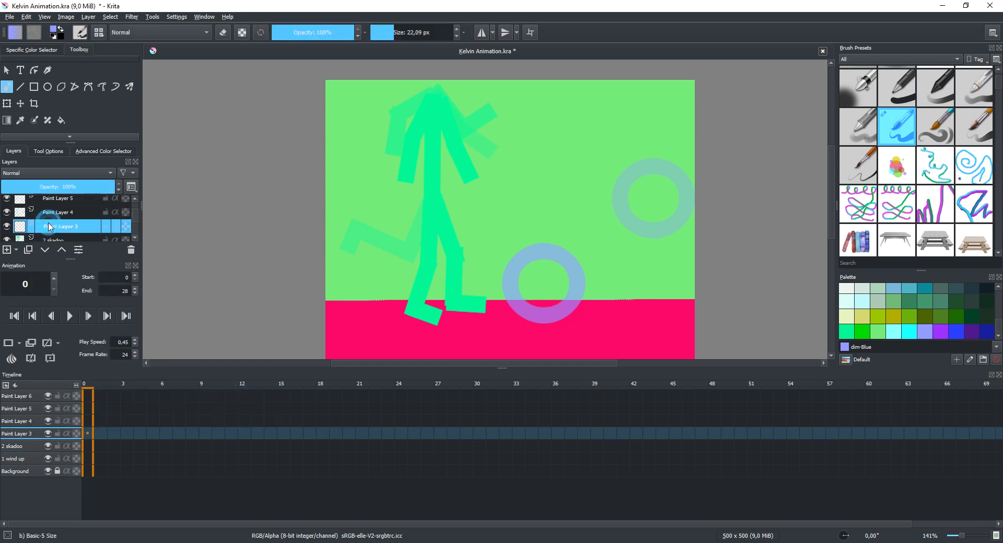
{"action": "right_click", "coordinate": [20, 226]}
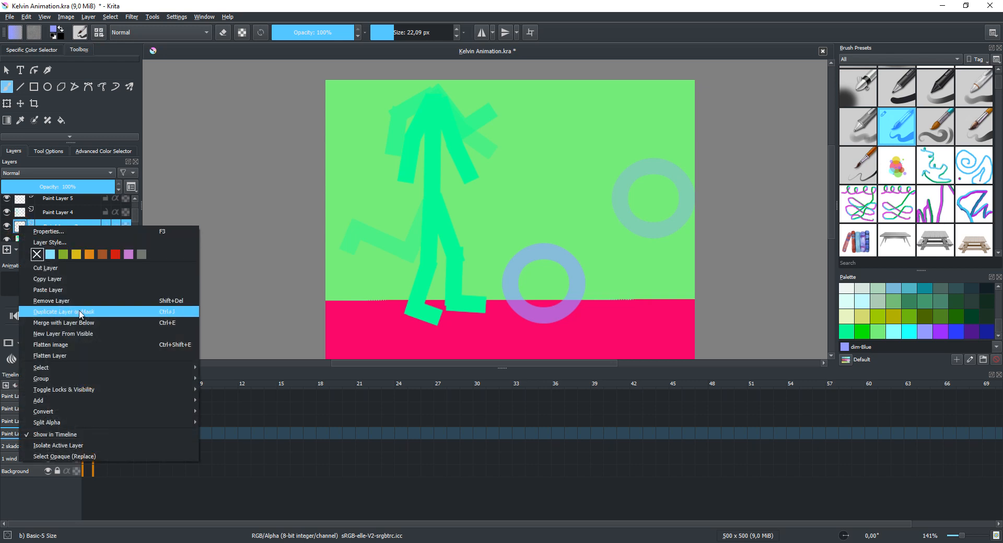
{"action": "mouse_move", "coordinate": [95, 412]}
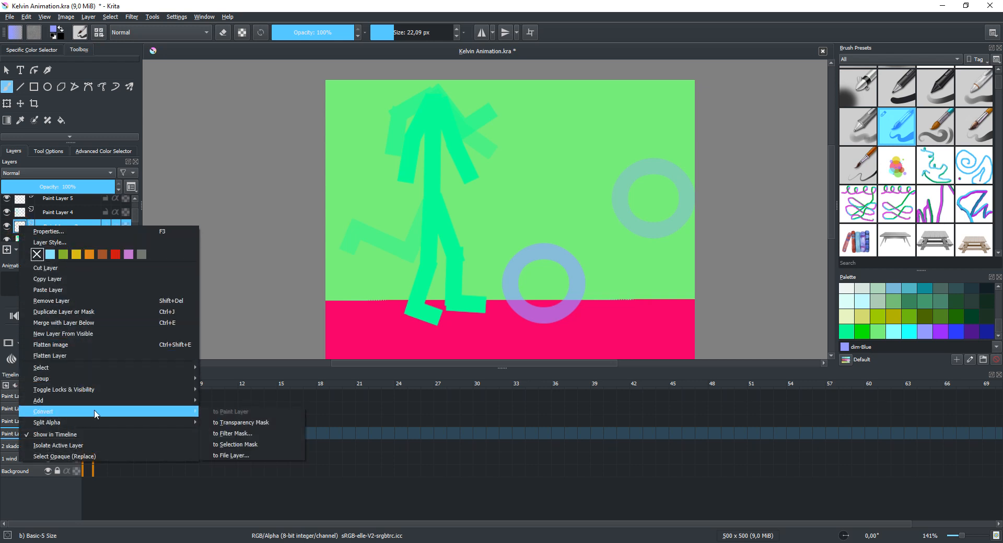
{"action": "left_click", "coordinate": [16, 215]}
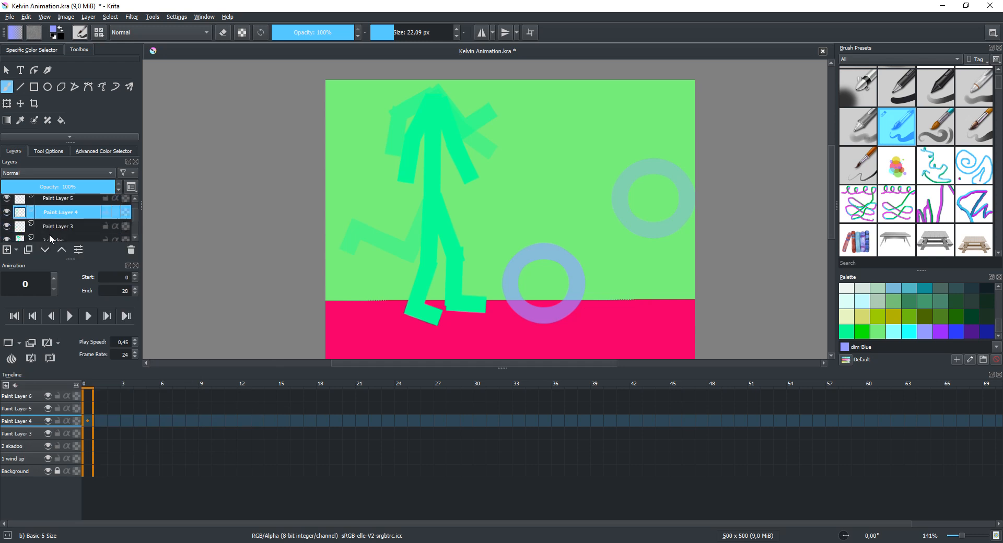
{"action": "scroll", "coordinate": [54, 227], "scroll_direction": "up", "scroll_amount": 1}
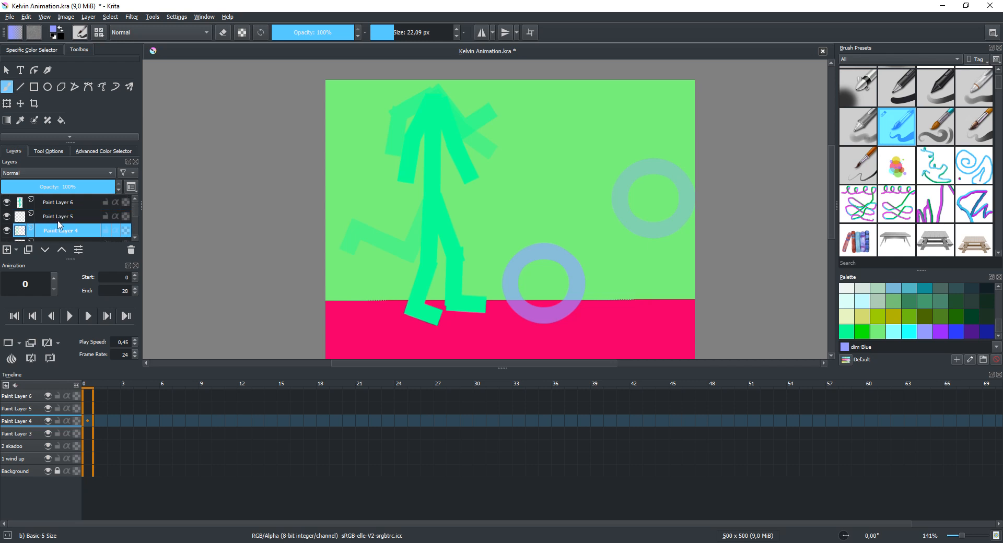
{"action": "scroll", "coordinate": [63, 211], "scroll_direction": "down", "scroll_amount": 1}
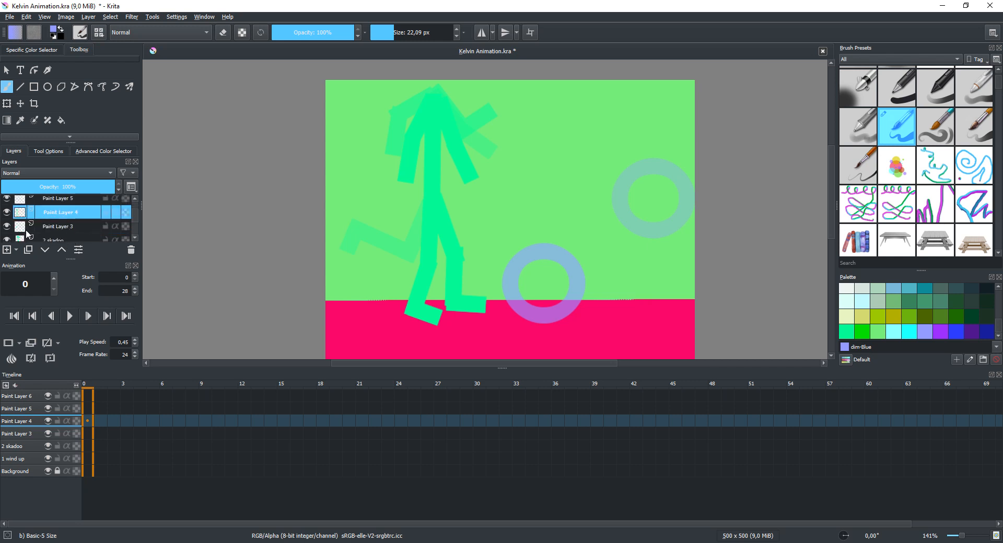
{"action": "mouse_move", "coordinate": [21, 230]}
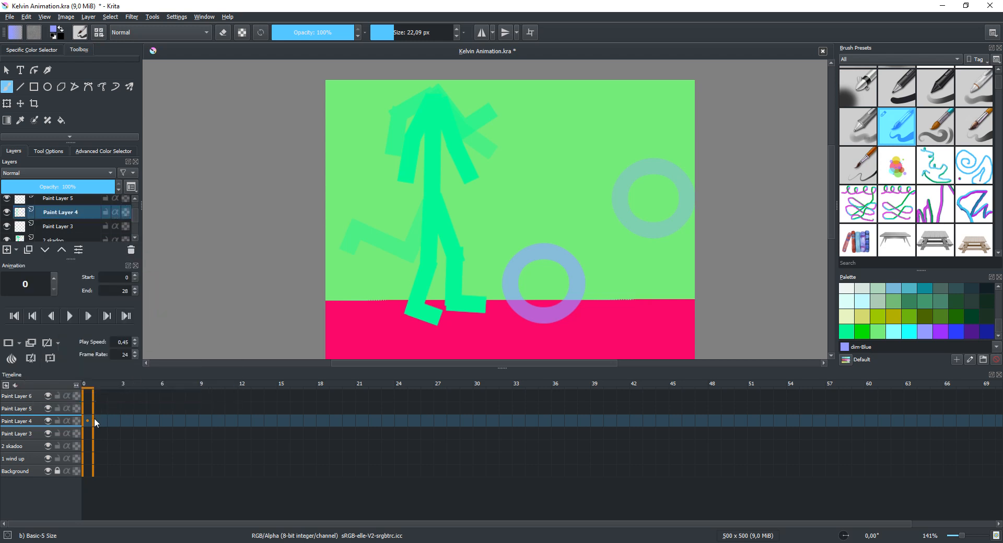
Create a keyframe at frame 0 of the 1 wind up layer and a blank frame at frame 4.
{"action": "left_click", "coordinate": [15, 460]}
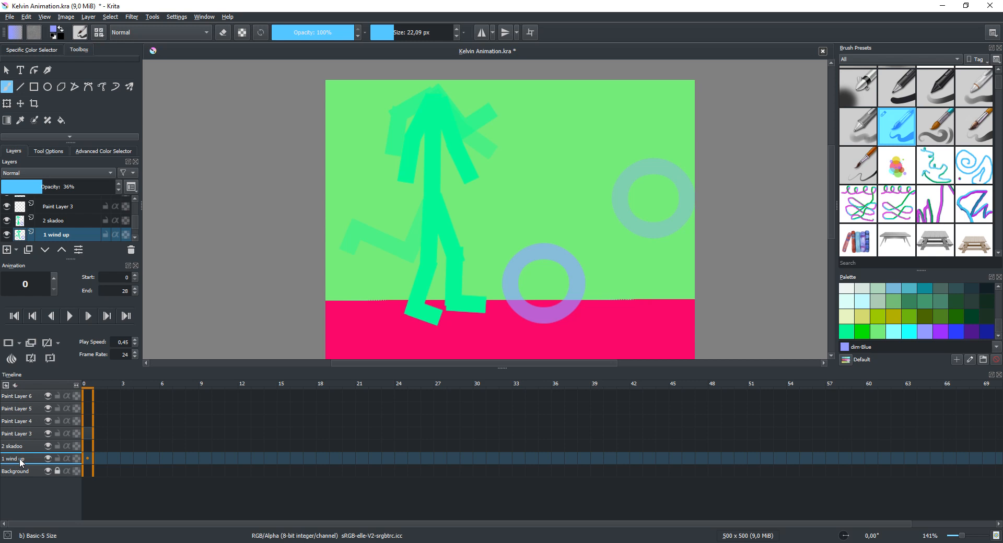
{"action": "left_click", "coordinate": [89, 463]}
{"action": "left_click", "coordinate": [26, 341]}
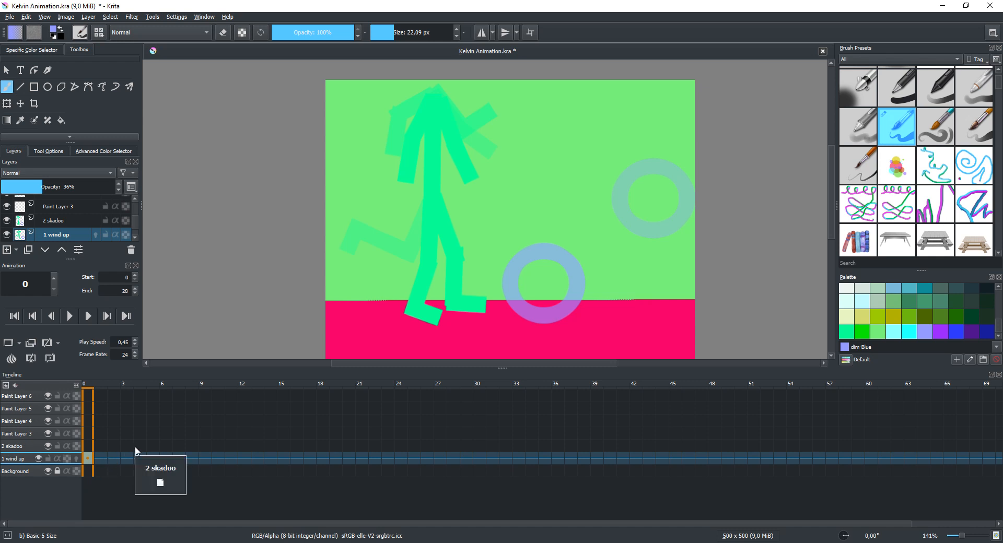
{"action": "left_click", "coordinate": [140, 459]}
{"action": "right_click", "coordinate": [140, 459]}
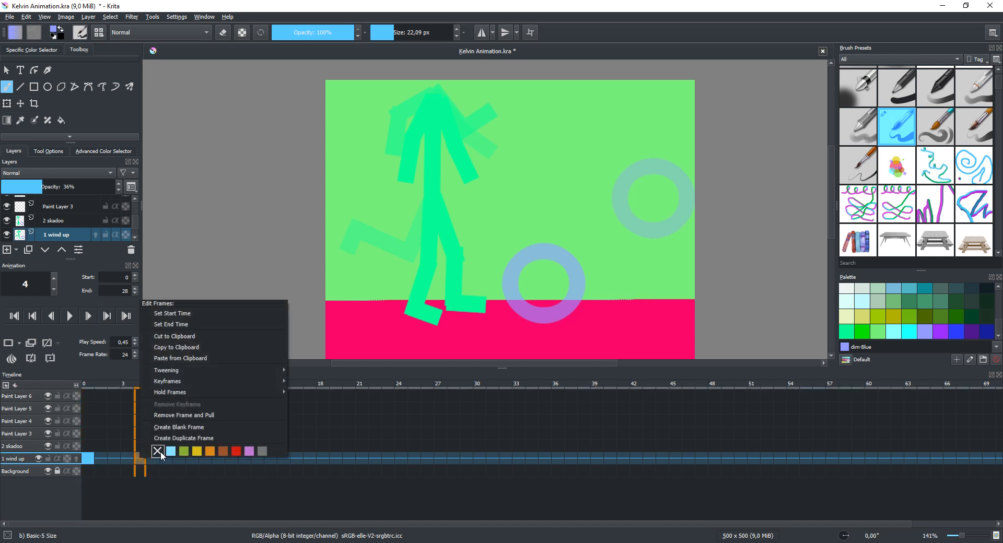
{"action": "left_click", "coordinate": [172, 436]}
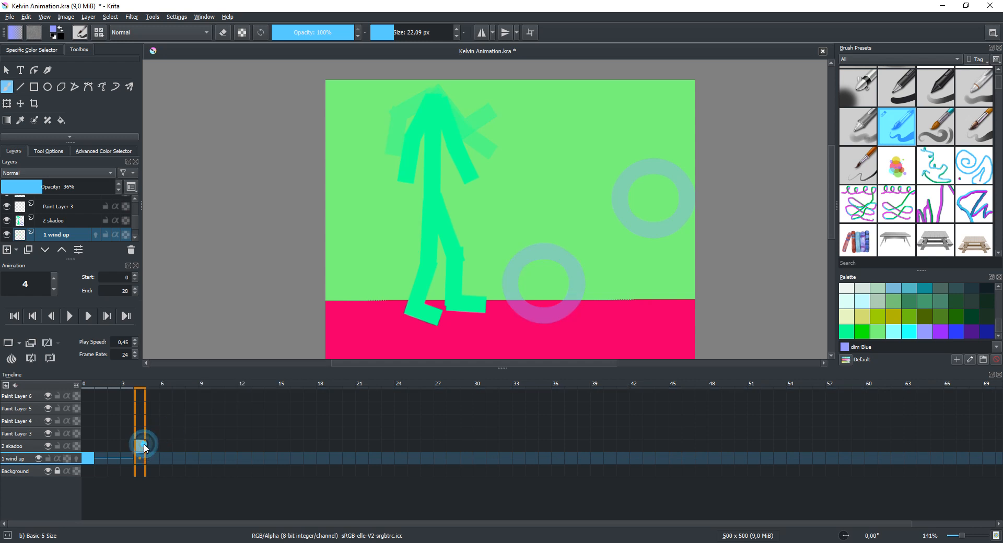
Add a duplicate keyframe at frame 4 of the 2 skadoo layer.
{"action": "left_click", "coordinate": [23, 447]}
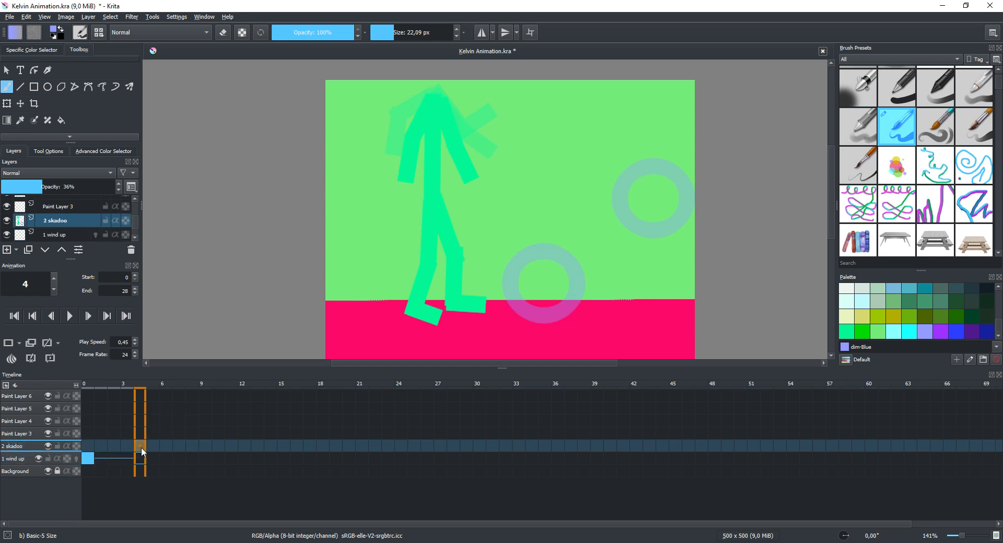
{"action": "left_click", "coordinate": [31, 343]}
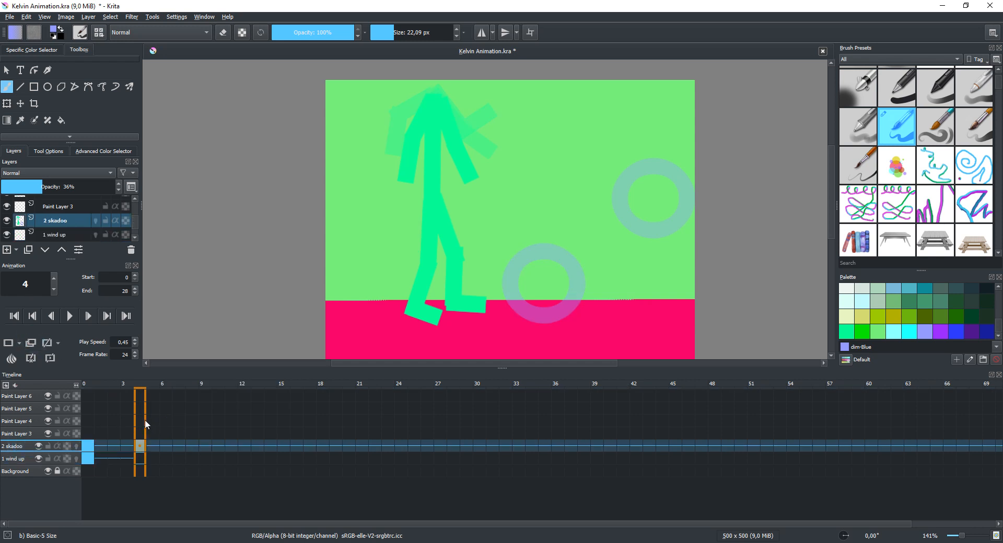
Move the 2 skadoo layer's first keyframe to frame 4 and create a blank frame at frame 8 of that layer.
{"action": "left_click_drag", "start_coordinate": [89, 443], "coordinate": [139, 447]}
{"action": "left_click", "coordinate": [188, 448]}
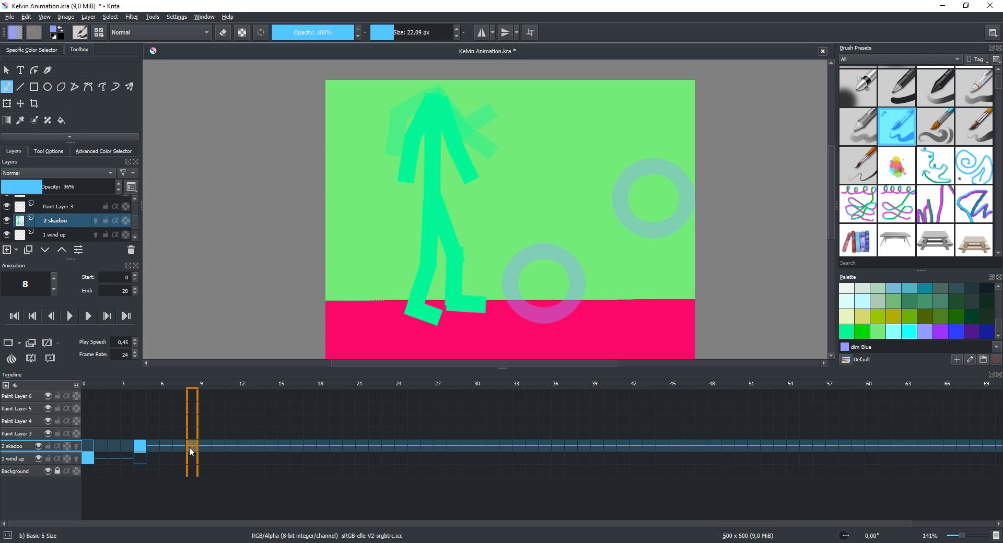
{"action": "right_click", "coordinate": [191, 452]}
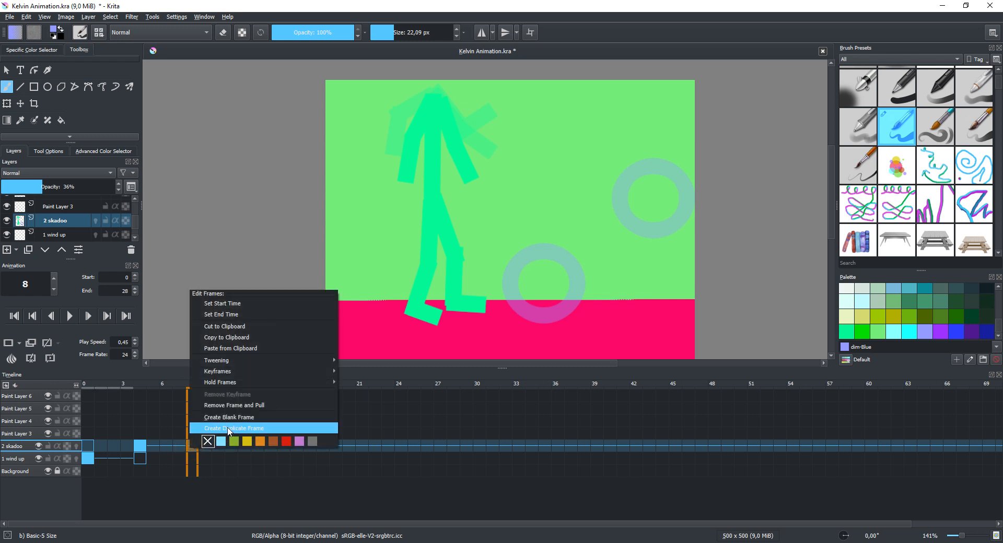
{"action": "left_click", "coordinate": [226, 421]}
Add a duplicate keyframe at frame 8 of Paint Layer 3.
{"action": "left_click", "coordinate": [192, 433]}
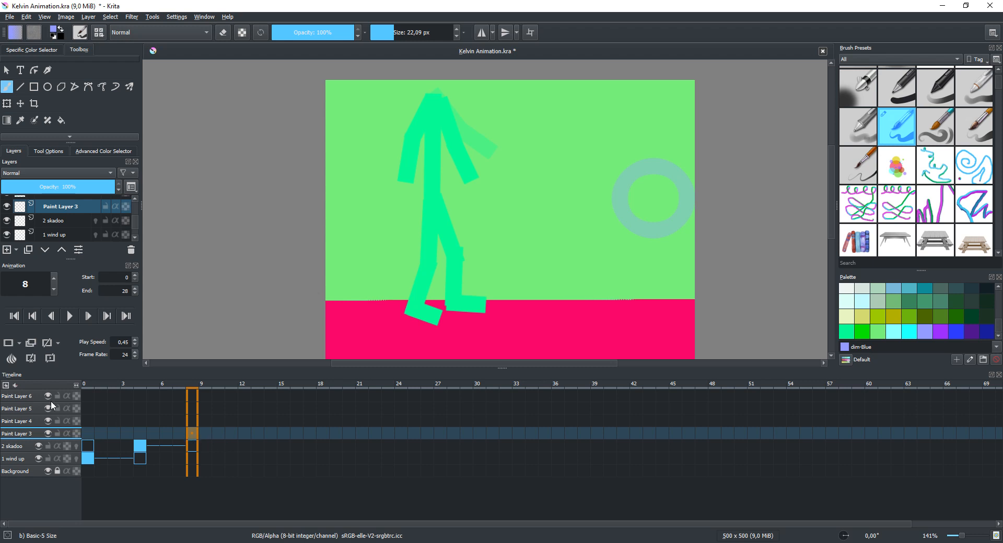
{"action": "left_click", "coordinate": [33, 344]}
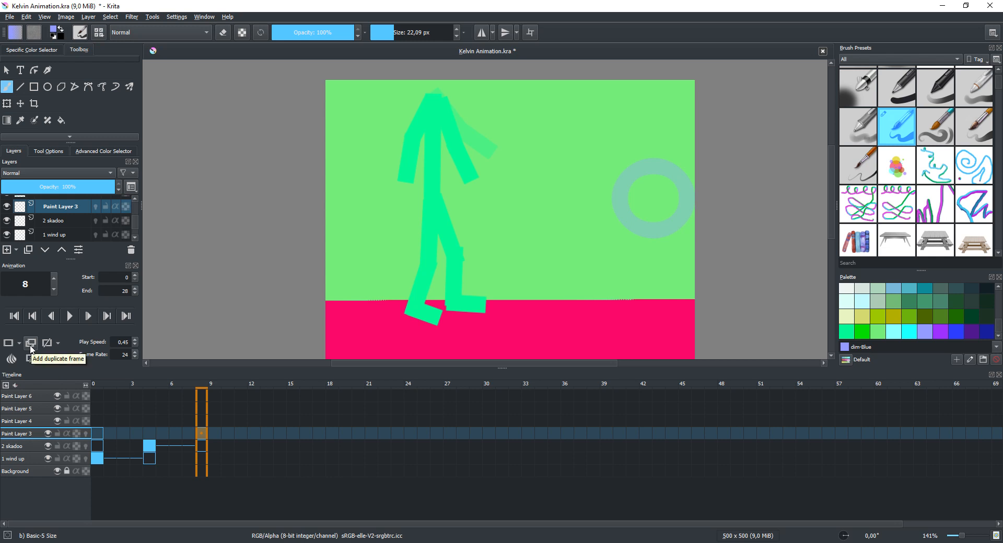
{"action": "left_click", "coordinate": [205, 433]}
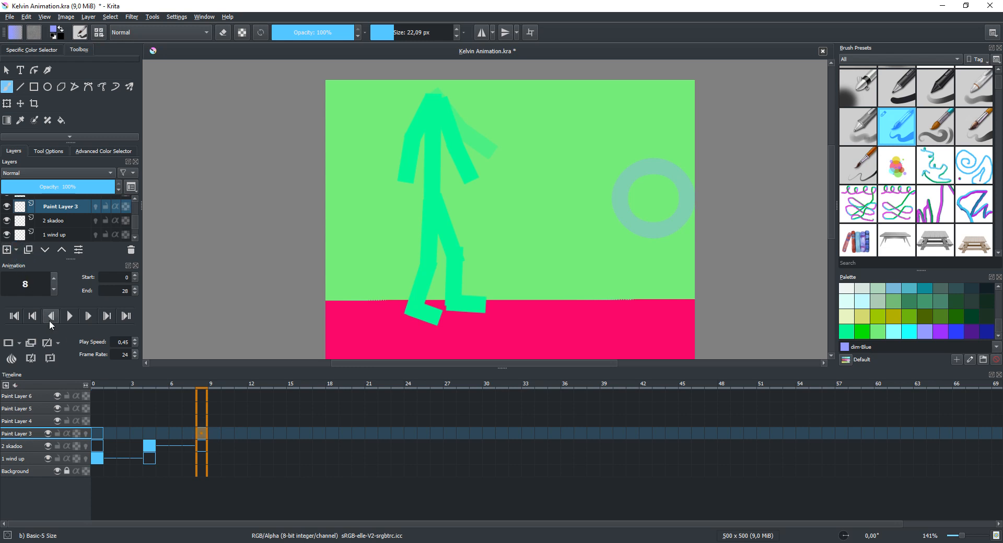
{"action": "left_click", "coordinate": [37, 345]}
Check the contents of Paint Layer 4 and select its frame 8 in the timeline.
{"action": "scroll", "coordinate": [35, 219], "scroll_direction": "up", "scroll_amount": 2}
{"action": "left_click", "coordinate": [23, 229]}
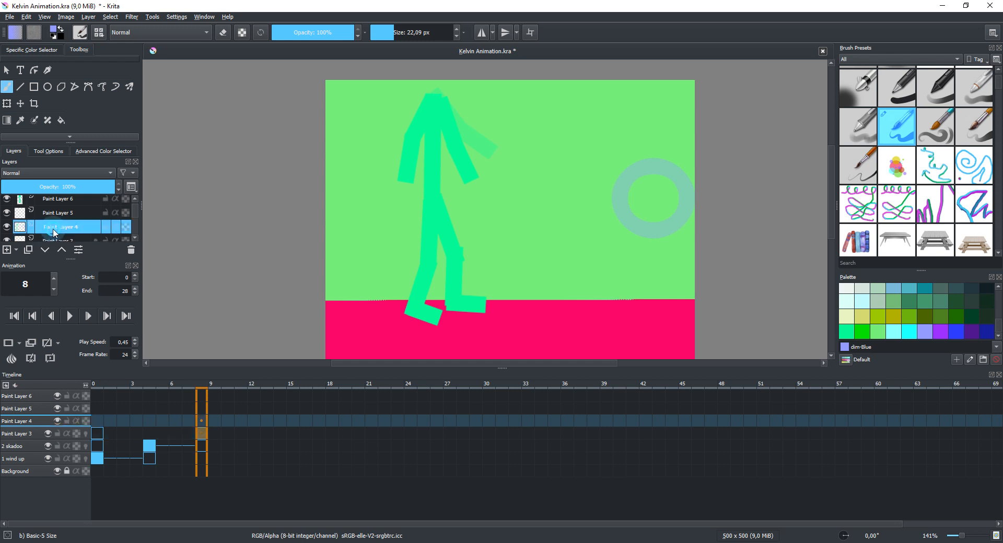
{"action": "mouse_move", "coordinate": [22, 230]}
{"action": "left_click", "coordinate": [201, 421]}
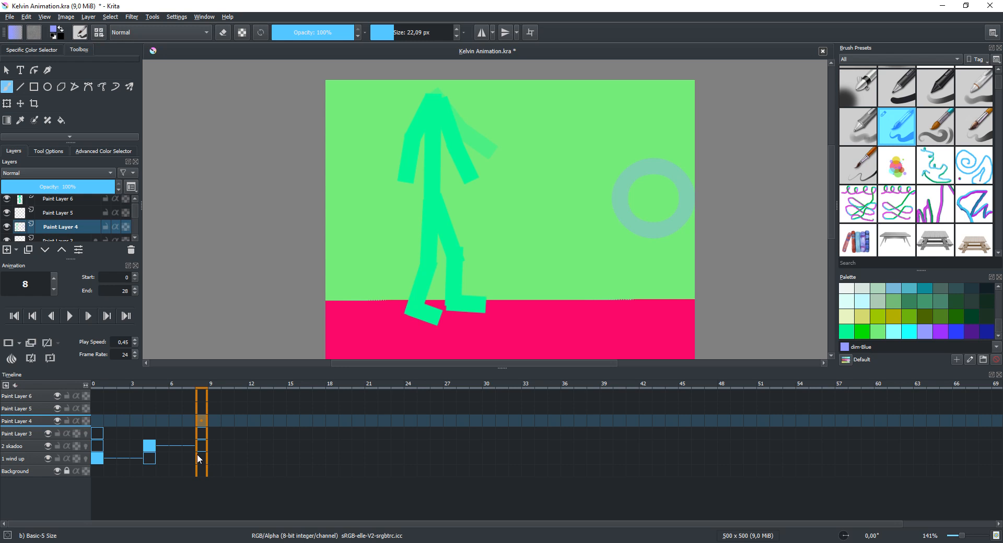
Try to remove the keyframe at frame 0 of Paint Layer 3, and remove the one at frame 8.
{"action": "right_click", "coordinate": [99, 433]}
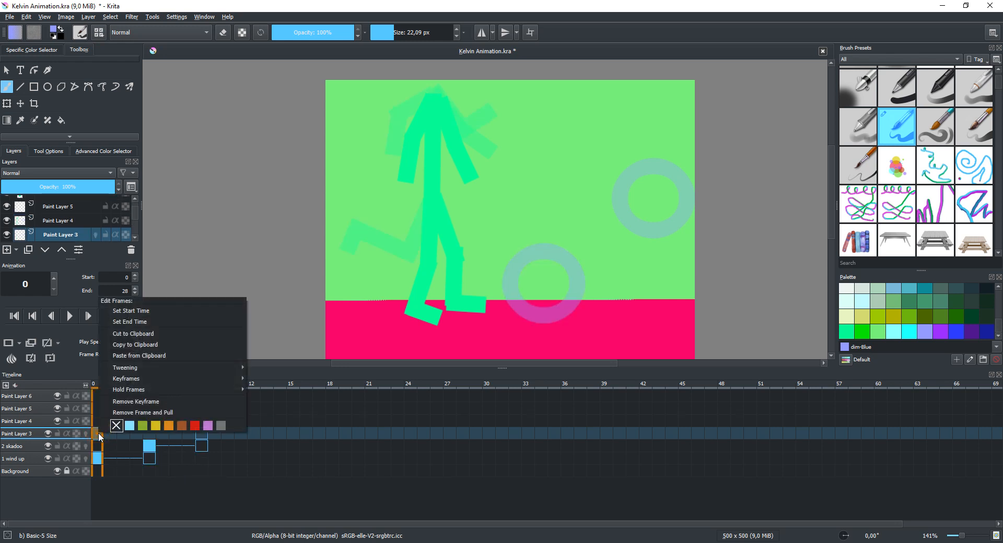
{"action": "left_click", "coordinate": [157, 402]}
{"action": "left_click", "coordinate": [201, 435]}
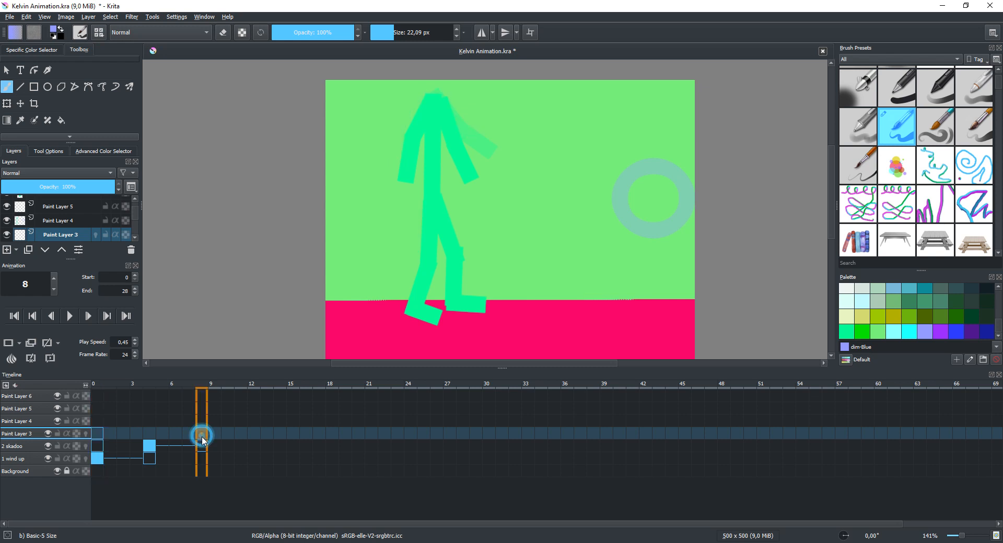
{"action": "left_click", "coordinate": [256, 452]}
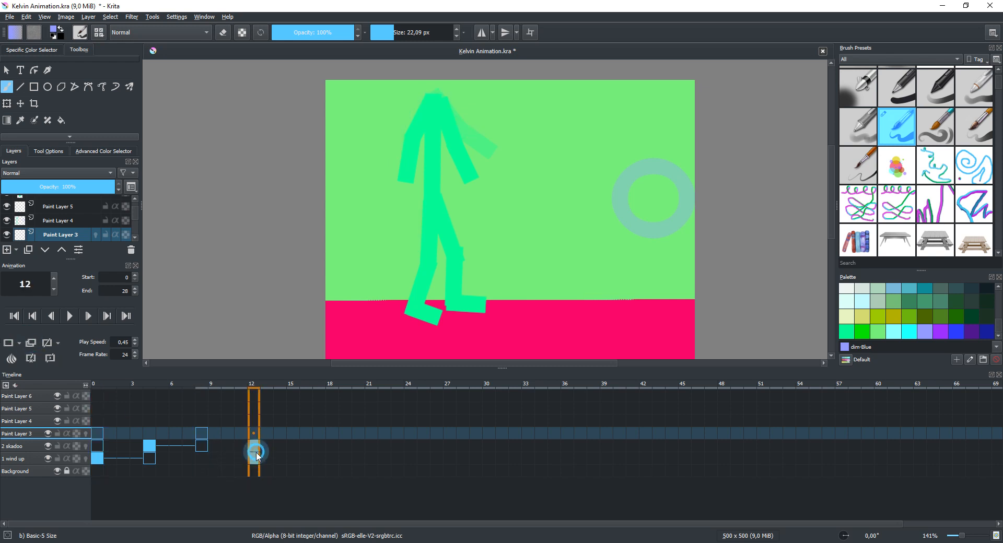
{"action": "right_click", "coordinate": [206, 435]}
{"action": "left_click", "coordinate": [206, 435]}
{"action": "right_click", "coordinate": [206, 436]}
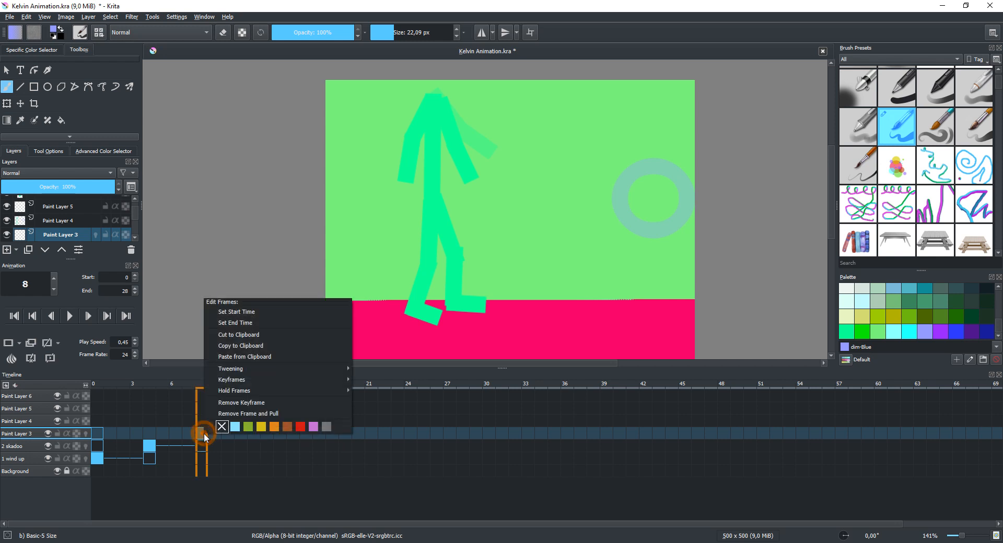
{"action": "left_click", "coordinate": [245, 403]}
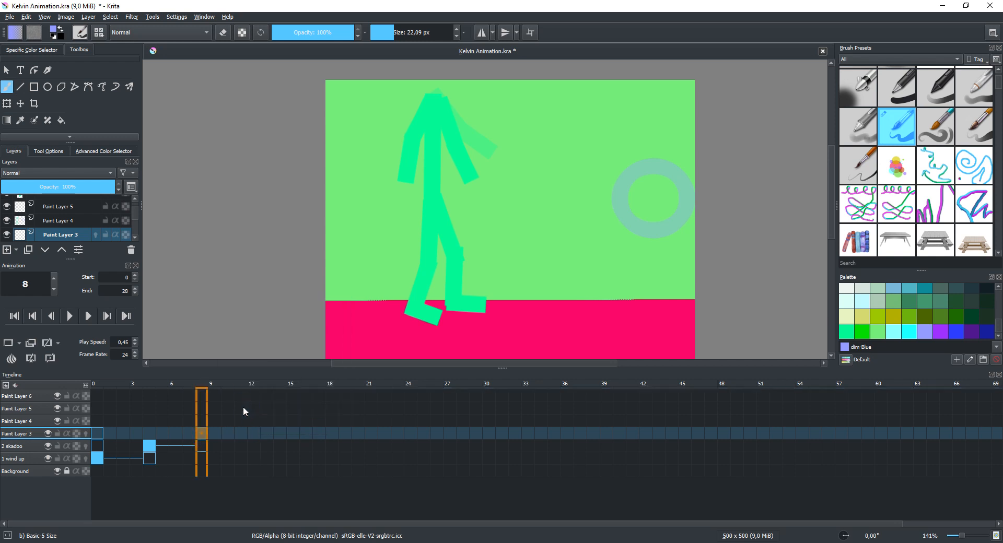
{"action": "left_click", "coordinate": [164, 432]}
{"action": "left_click", "coordinate": [98, 433]}
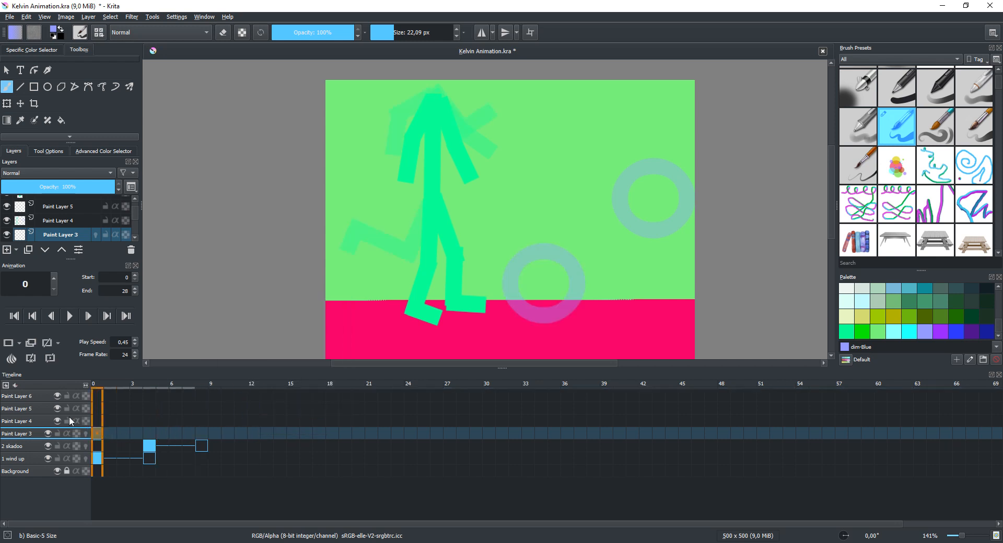
Add a duplicate keyframe at frame 8 of Paint Layer 4.
{"action": "left_click", "coordinate": [44, 422]}
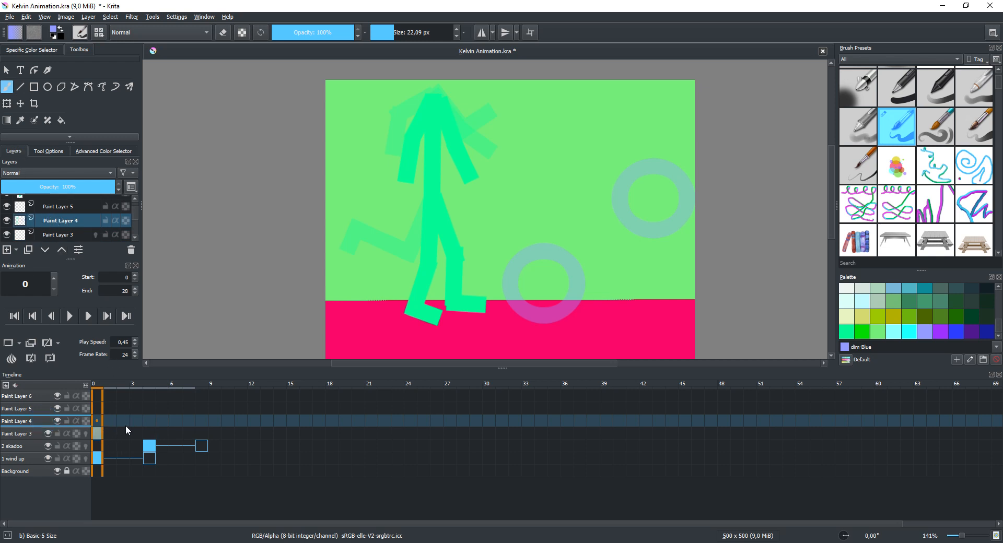
{"action": "left_click", "coordinate": [201, 421]}
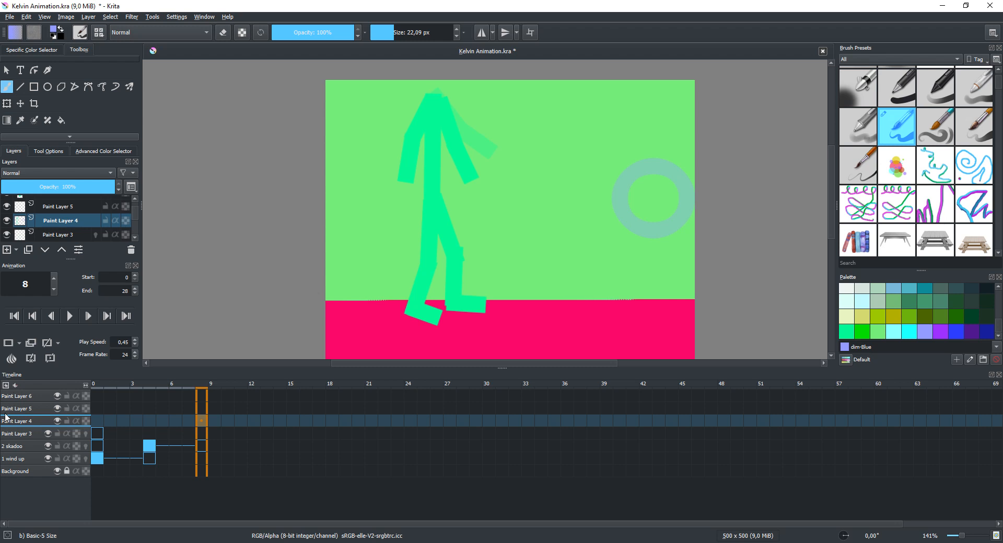
{"action": "left_click", "coordinate": [32, 342]}
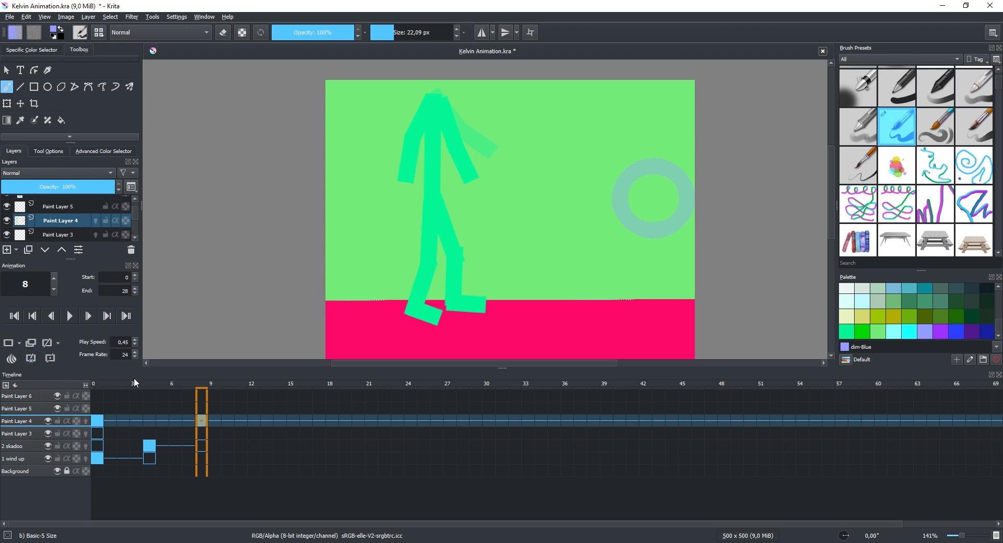
Move Paint Layer 4's first keyframe to frame 8 and create a blank frame at frame 12 of that layer.
{"action": "left_click_drag", "start_coordinate": [99, 421], "coordinate": [201, 425]}
{"action": "left_click", "coordinate": [250, 421]}
{"action": "right_click", "coordinate": [250, 422]}
{"action": "left_click", "coordinate": [320, 392]}
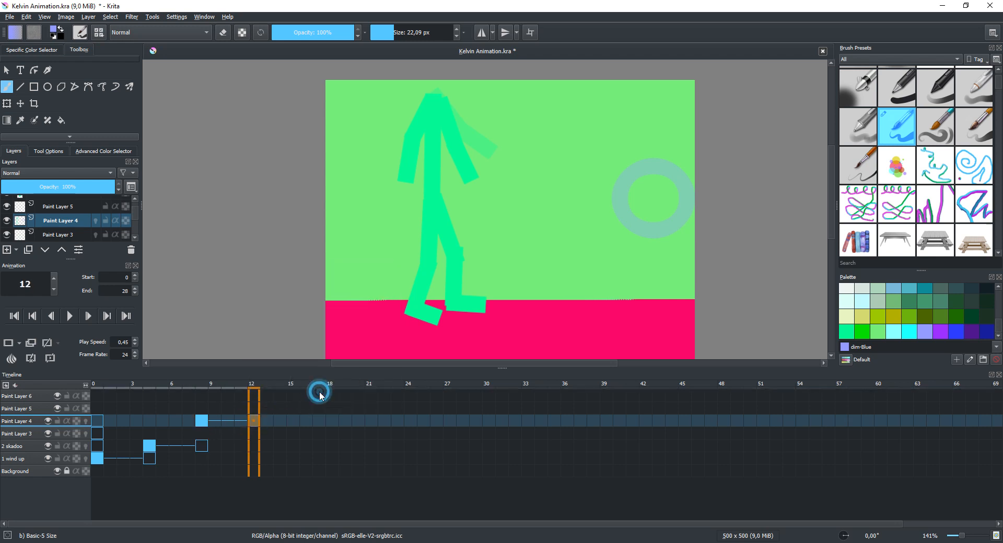
Add a duplicate keyframe at frame 12 of Paint Layer 6.
{"action": "left_click", "coordinate": [24, 409]}
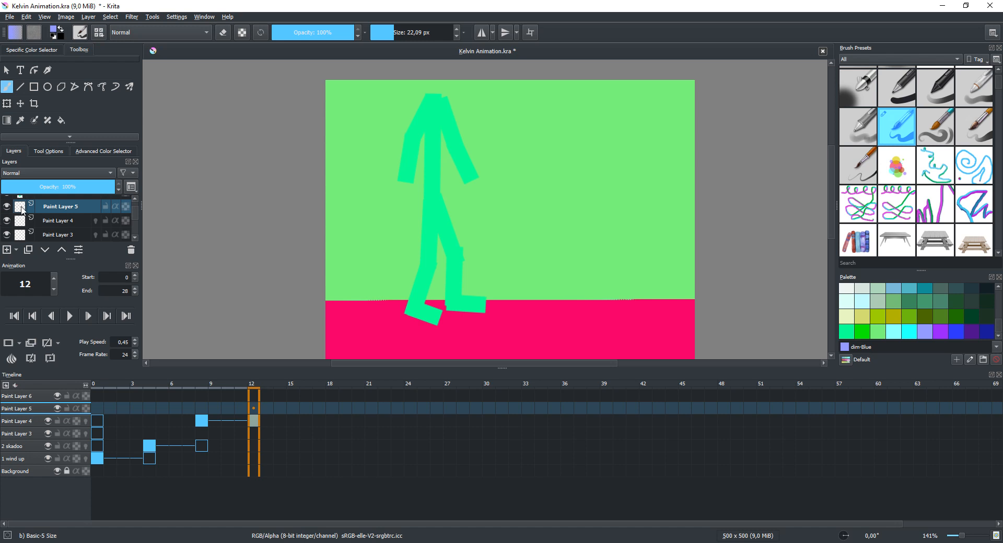
{"action": "scroll", "coordinate": [22, 212], "scroll_direction": "up", "scroll_amount": 1}
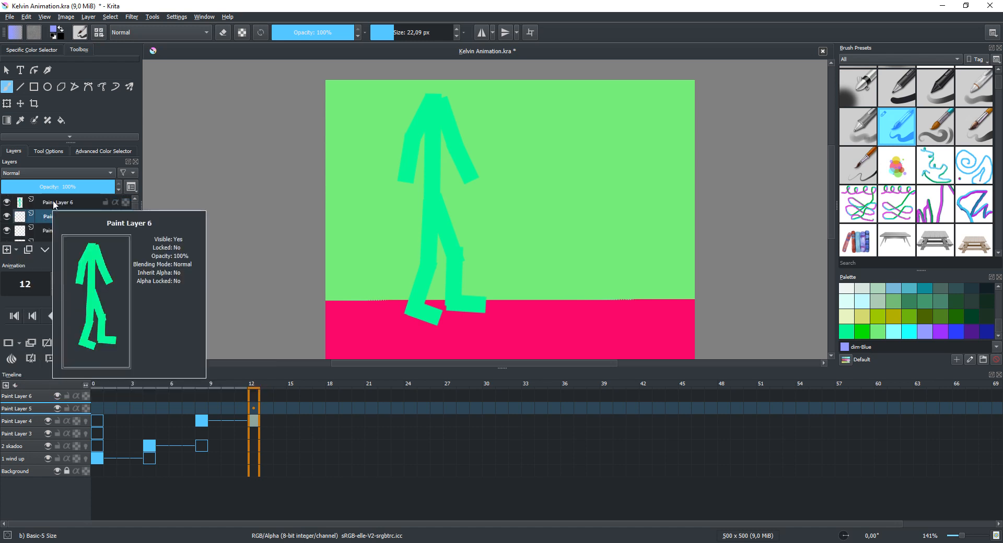
{"action": "left_click", "coordinate": [58, 203]}
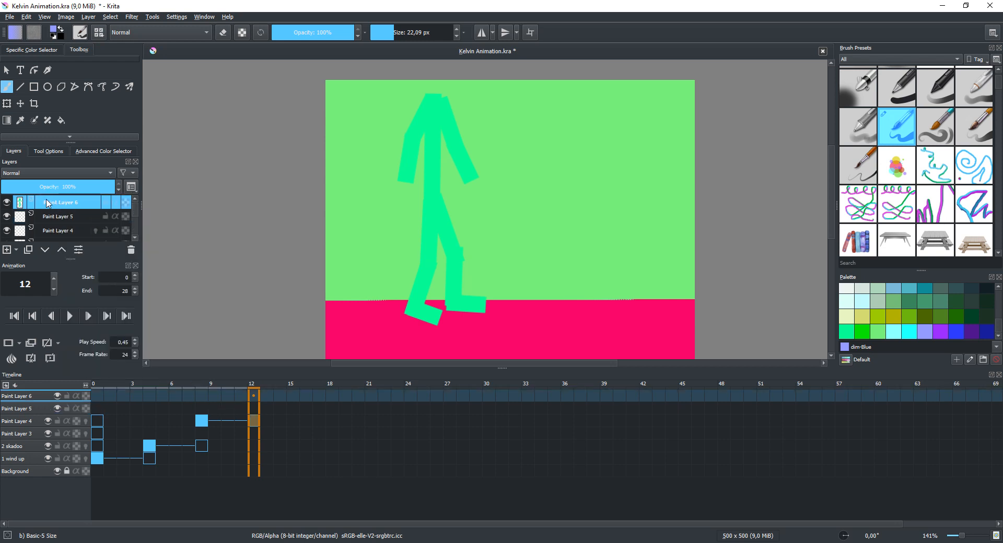
{"action": "left_click", "coordinate": [255, 395]}
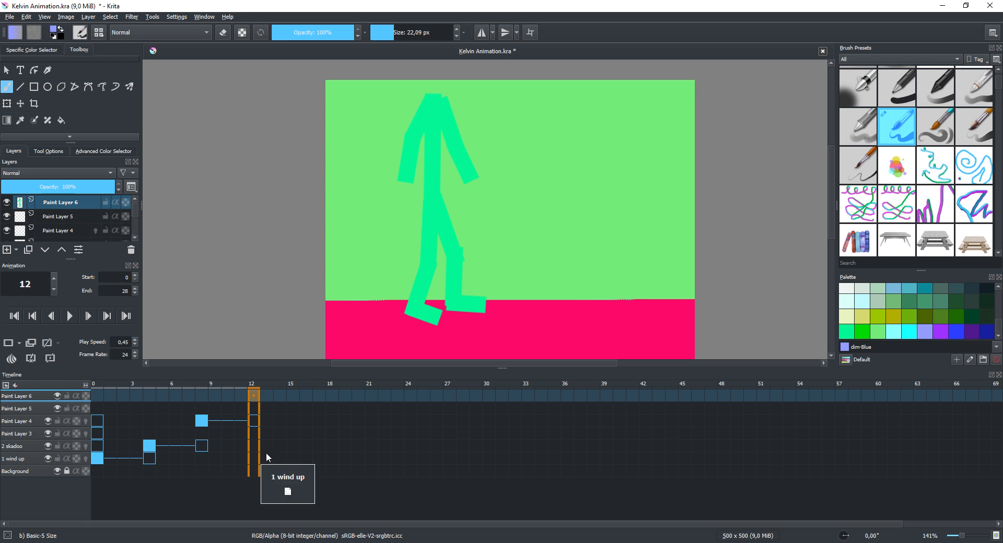
{"action": "left_click", "coordinate": [31, 345]}
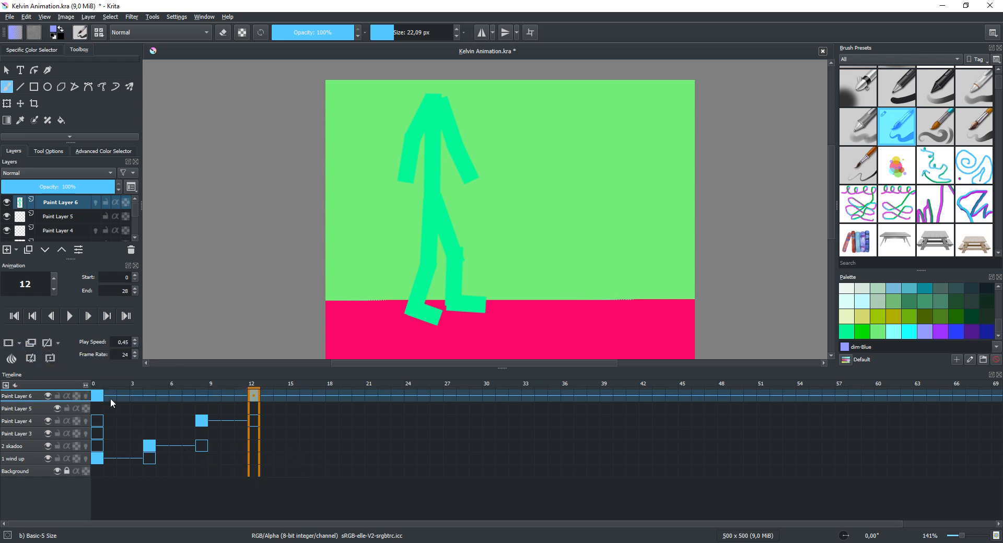
Move Paint Layer 6's first keyframe to frame 12 and create a blank frame at frame 16 of that layer.
{"action": "left_click_drag", "start_coordinate": [97, 392], "coordinate": [252, 397]}
{"action": "left_click", "coordinate": [305, 397]}
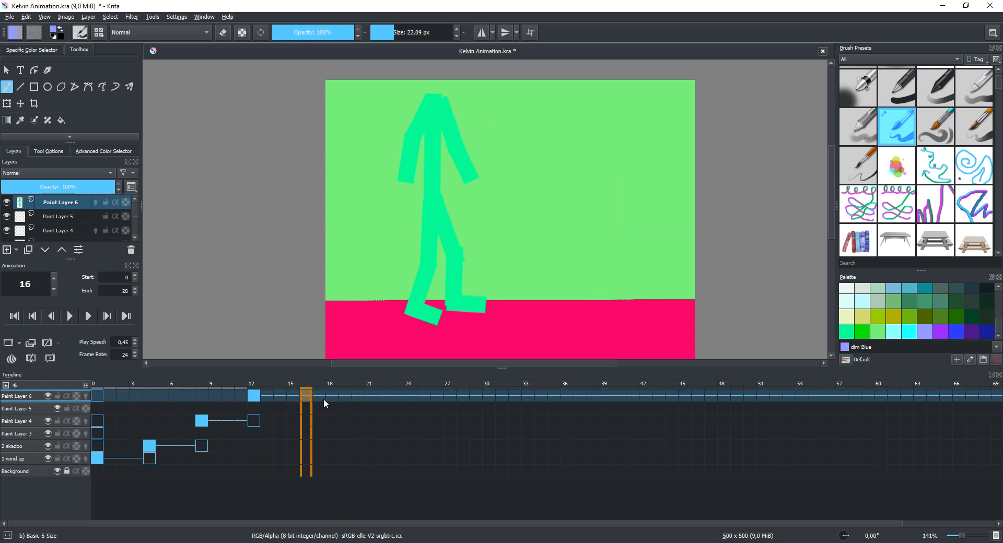
{"action": "right_click", "coordinate": [308, 400]}
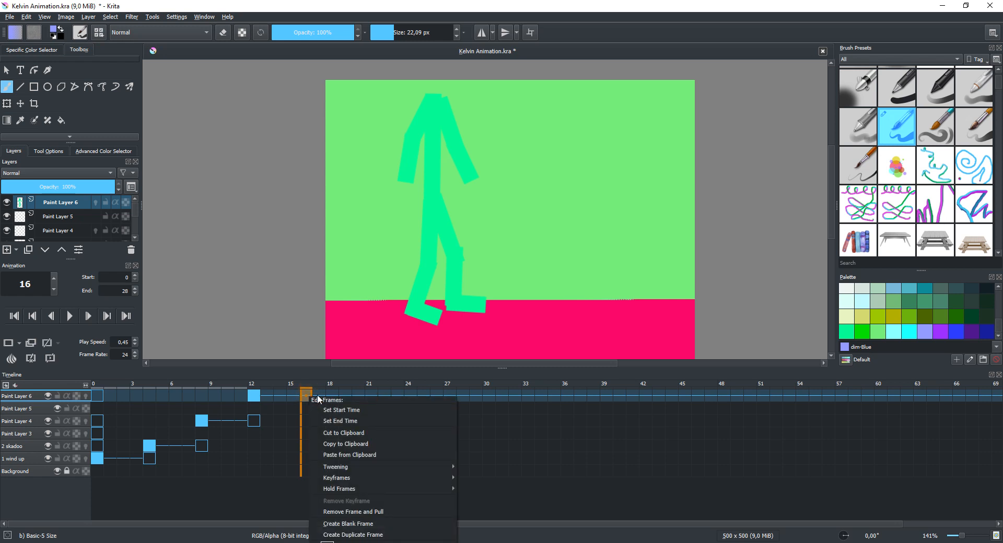
{"action": "left_click", "coordinate": [348, 524]}
Play the animation to review the timing of the poses.
{"action": "left_click", "coordinate": [402, 446]}
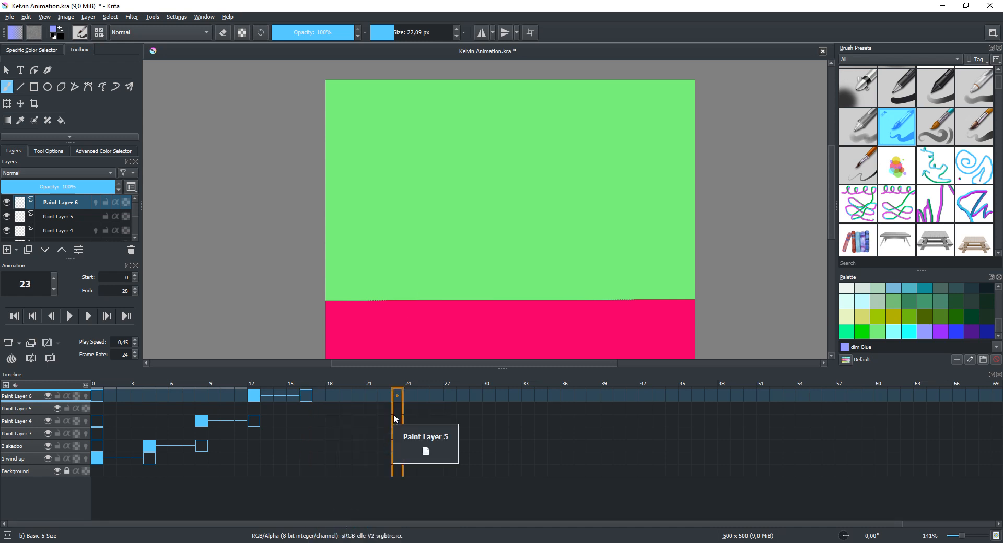
{"action": "left_click", "coordinate": [63, 316]}
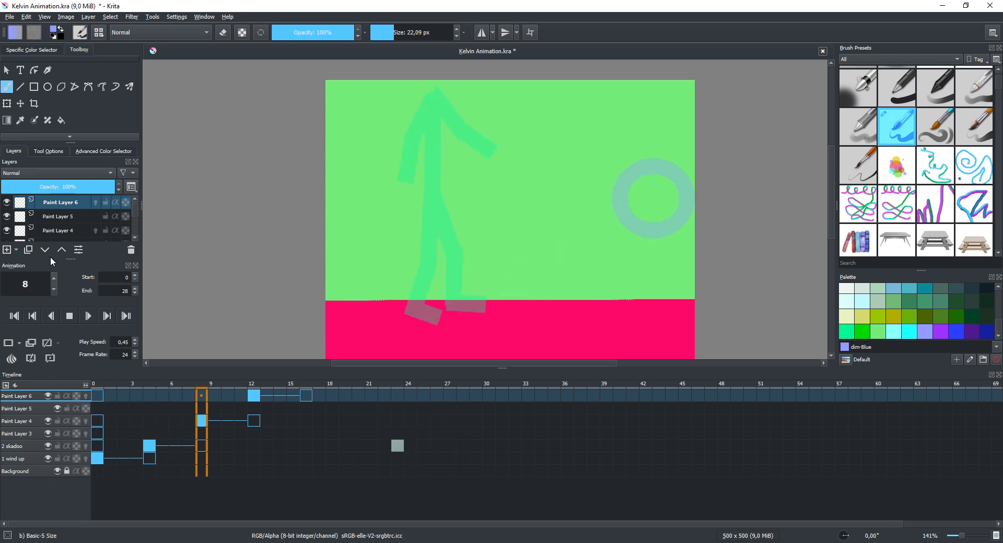
Raise the opacity of the 1 wind up and 2 skadoo layers to 100%.
{"action": "scroll", "coordinate": [70, 230], "scroll_direction": "down", "scroll_amount": 3}
{"action": "left_click", "coordinate": [60, 224]}
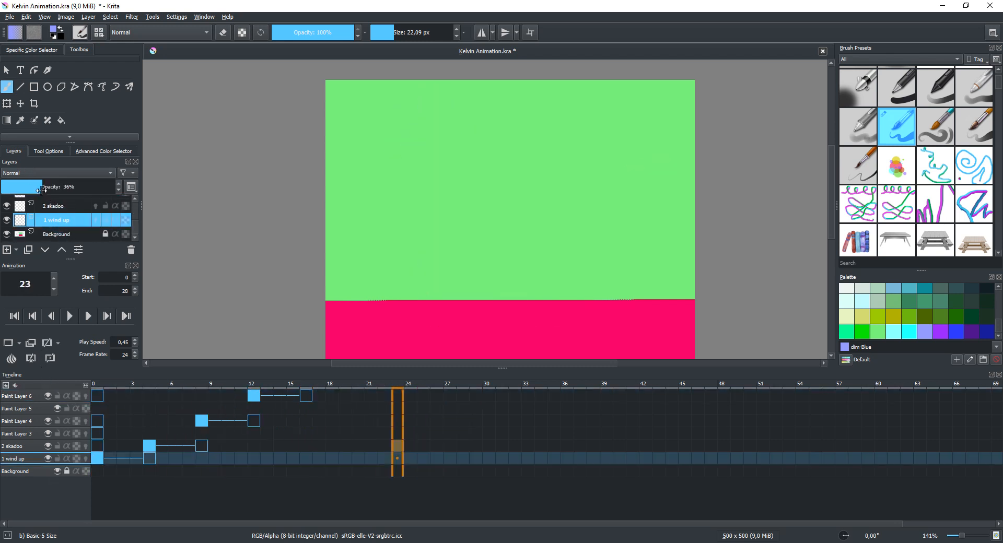
{"action": "left_click", "coordinate": [60, 207]}
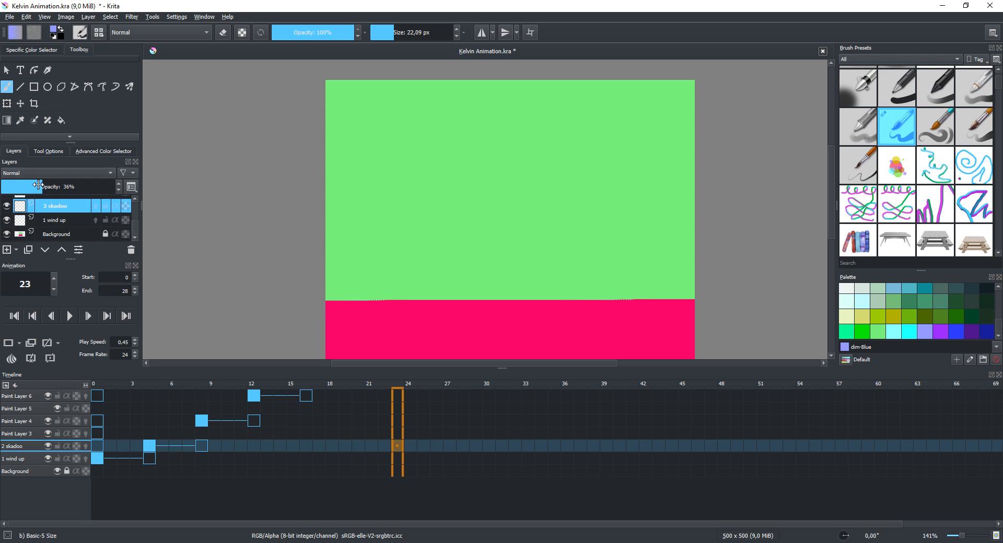
{"action": "left_click_drag", "start_coordinate": [38, 185], "coordinate": [183, 198]}
Check the opacity of Paint Layers 3 through 6.
{"action": "scroll", "coordinate": [64, 222], "scroll_direction": "up", "scroll_amount": 1}
{"action": "left_click", "coordinate": [64, 227]}
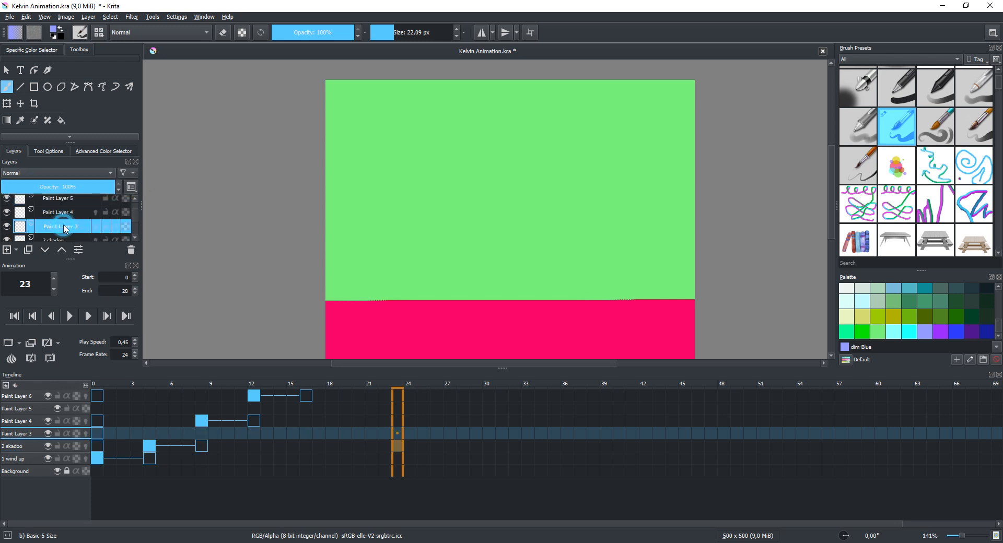
{"action": "left_click", "coordinate": [65, 202]}
{"action": "left_click", "coordinate": [67, 213]}
{"action": "left_click", "coordinate": [65, 202]}
{"action": "scroll", "coordinate": [67, 202], "scroll_direction": "up", "scroll_amount": 1}
{"action": "left_click", "coordinate": [62, 204]}
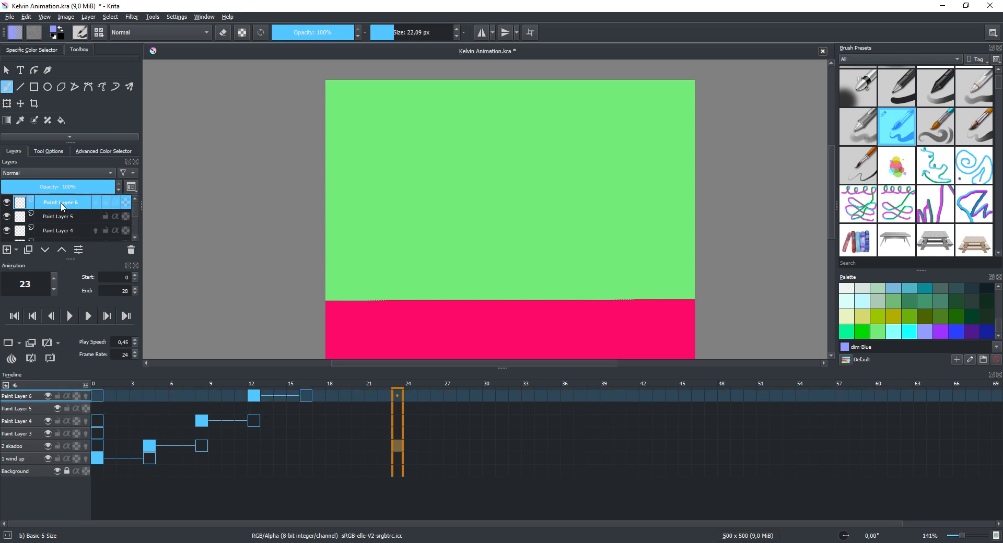
Play the animation again, stop it and check the contents of Paint Layer 4.
{"action": "left_click", "coordinate": [68, 316]}
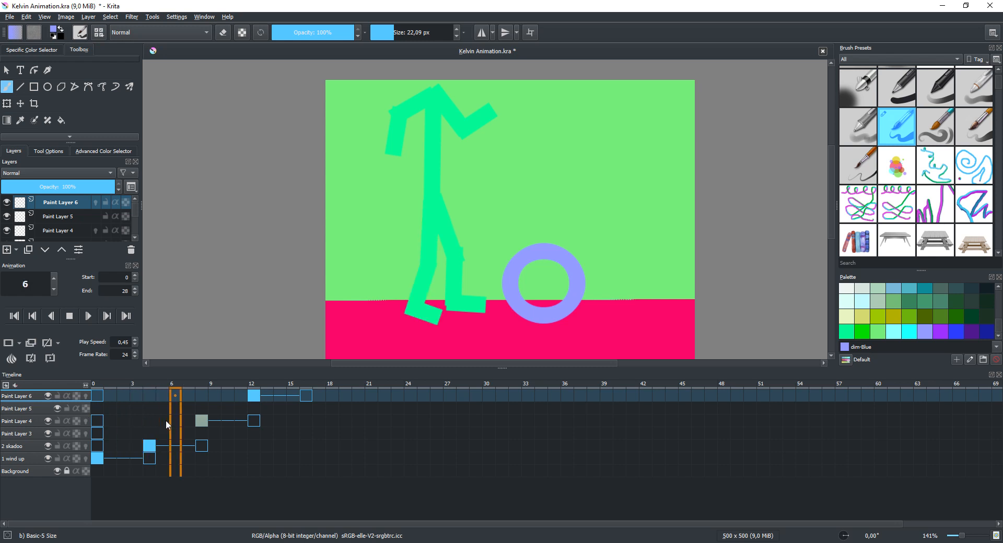
{"action": "left_click", "coordinate": [26, 424]}
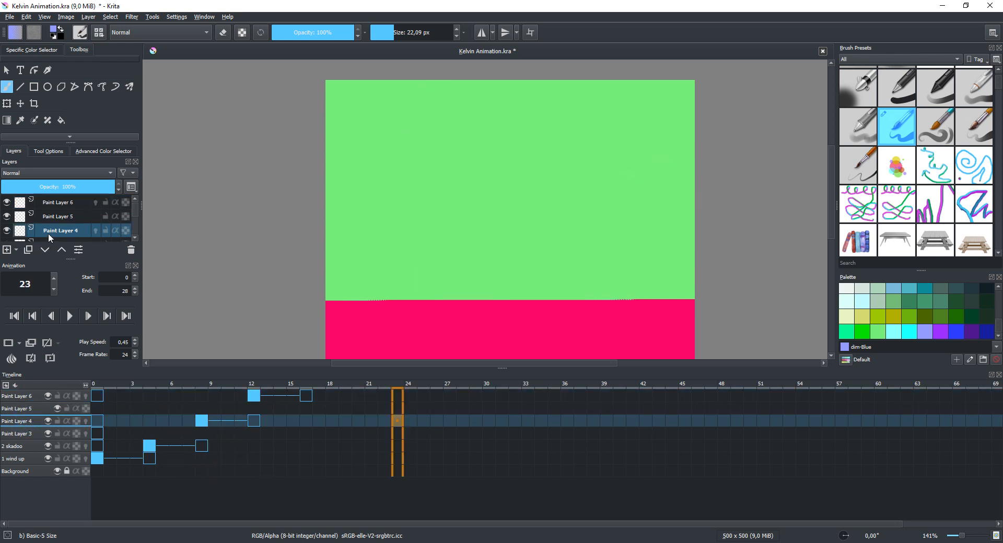
{"action": "left_click", "coordinate": [22, 235]}
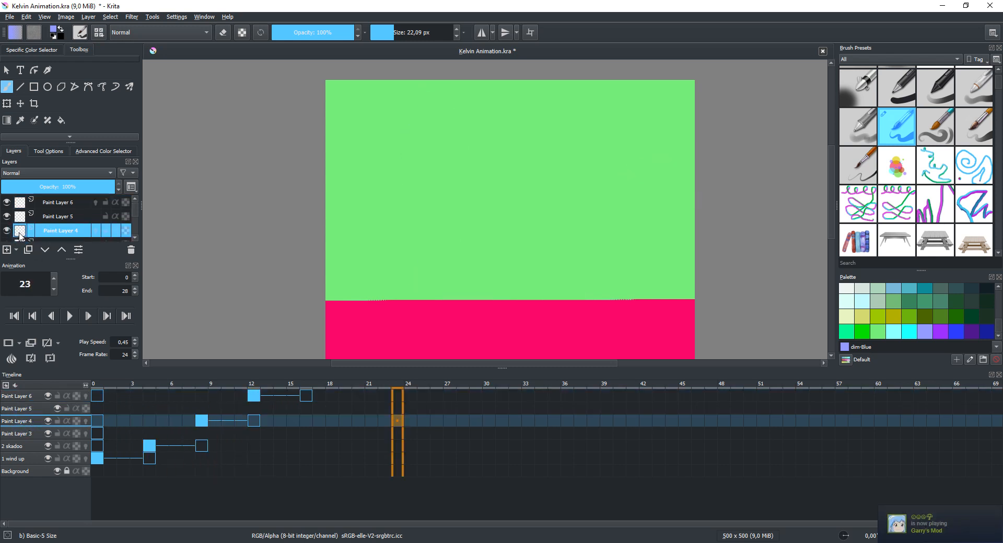
{"action": "mouse_move", "coordinate": [21, 236]}
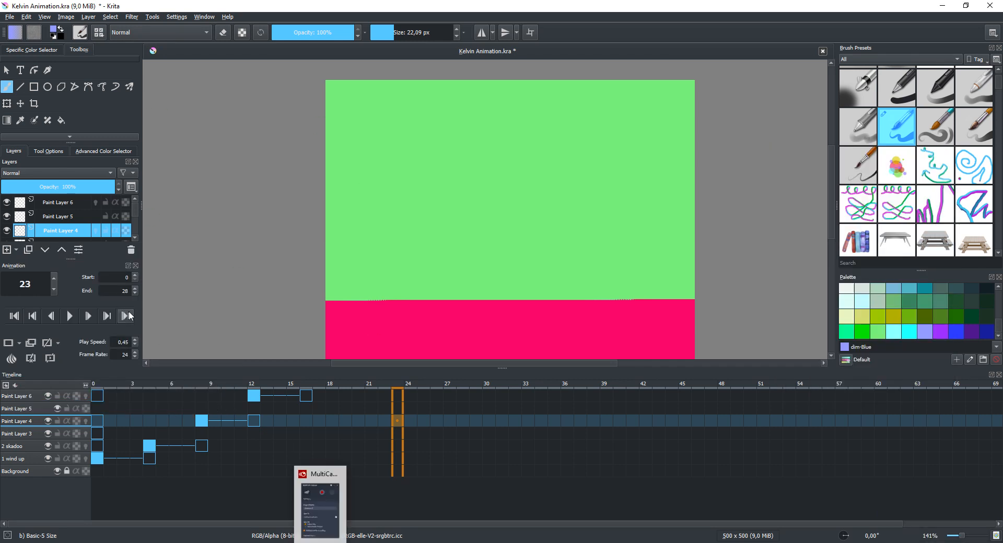
Set the animation's play speed to 1.30.
{"action": "left_click", "coordinate": [135, 340]}
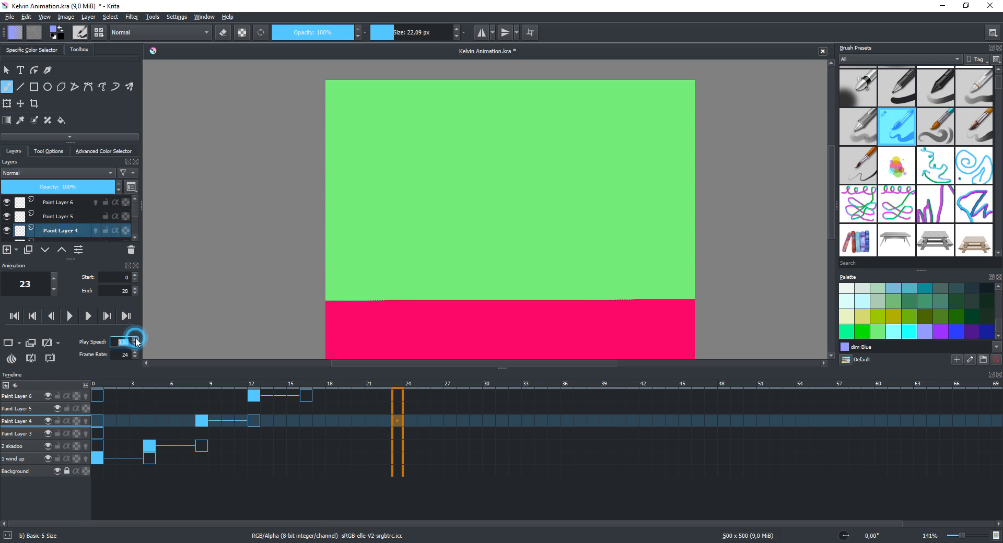
{"action": "left_click", "coordinate": [137, 337]}
{"action": "left_click", "coordinate": [137, 341]}
{"action": "left_click", "coordinate": [137, 341]}
{"action": "left_click", "coordinate": [137, 339]}
{"action": "left_click", "coordinate": [137, 339]}
{"action": "left_click", "coordinate": [137, 339]}
Play the animation at the new speed and stop it after reviewing the kick.
{"action": "left_click", "coordinate": [71, 316]}
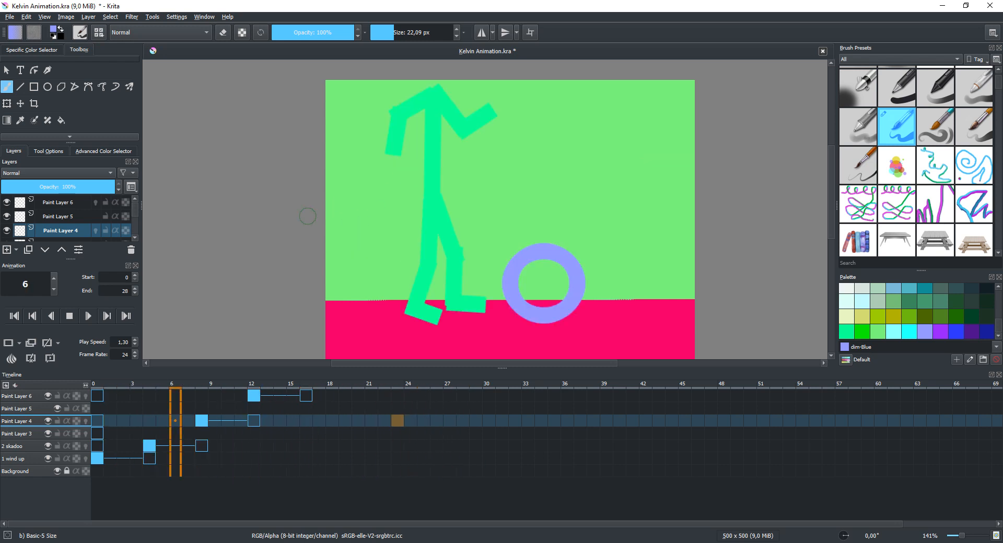
{"action": "left_click", "coordinate": [71, 317]}
{"action": "left_click", "coordinate": [70, 317]}
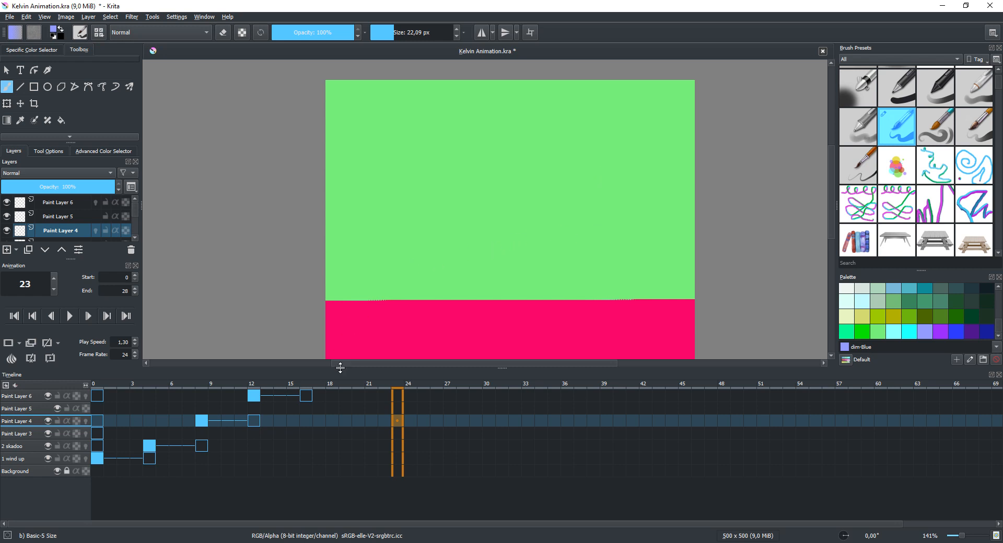
{"action": "key", "text": "F11"}
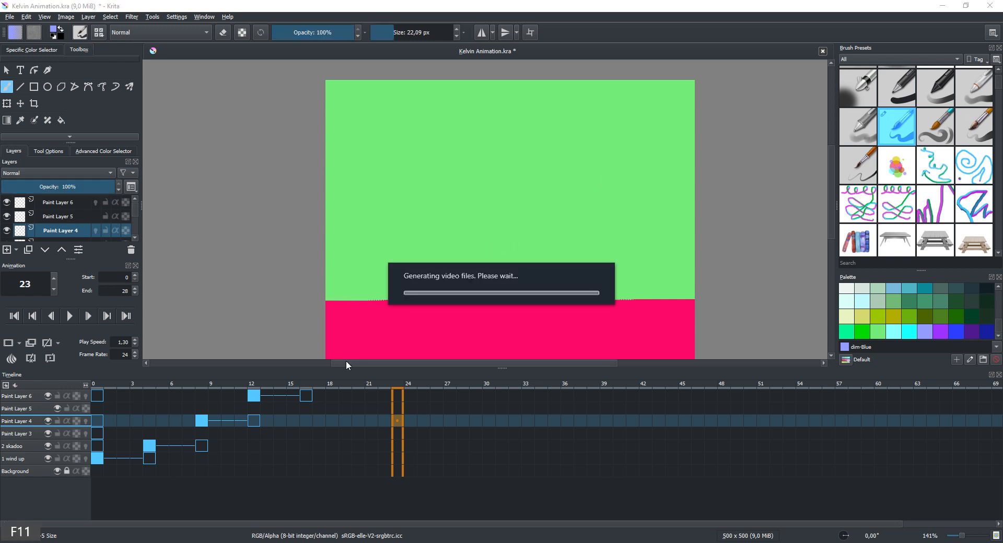